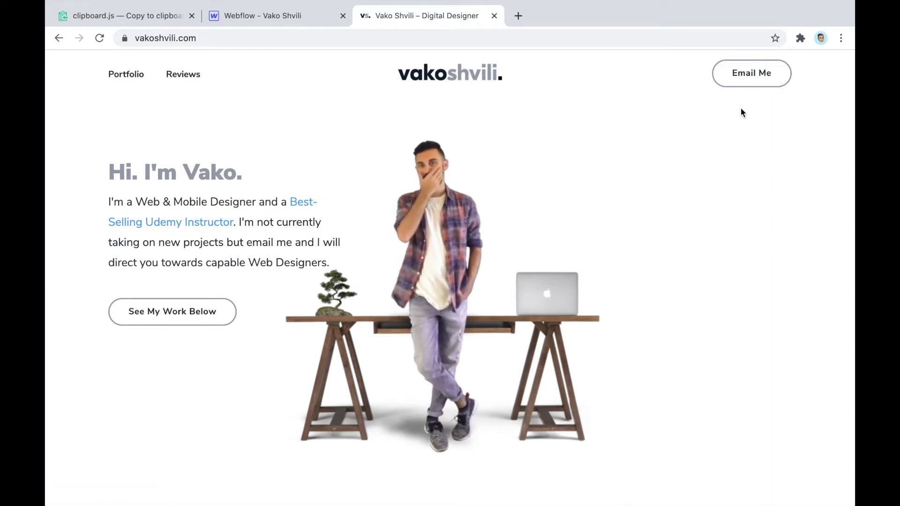
Use the Email Me button, then paste into the address bar to confirm the email was copied
left_click(750, 80)
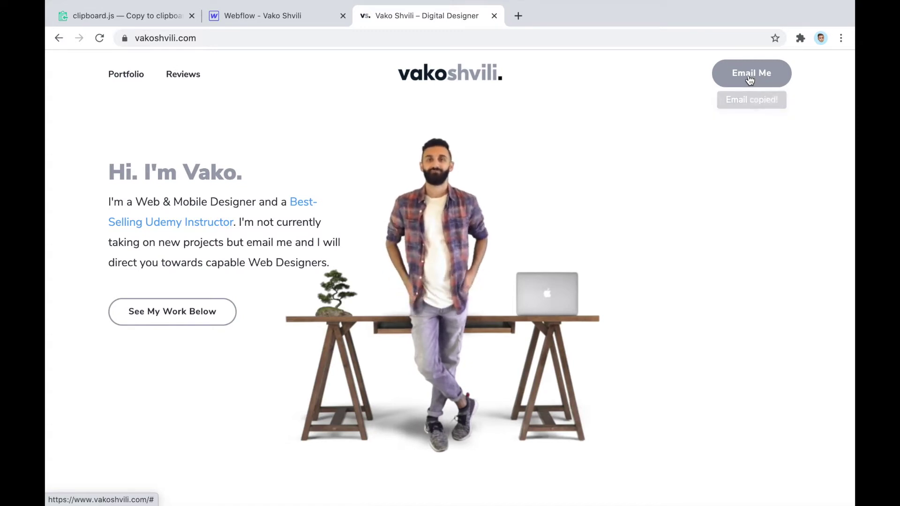
left_click(556, 39)
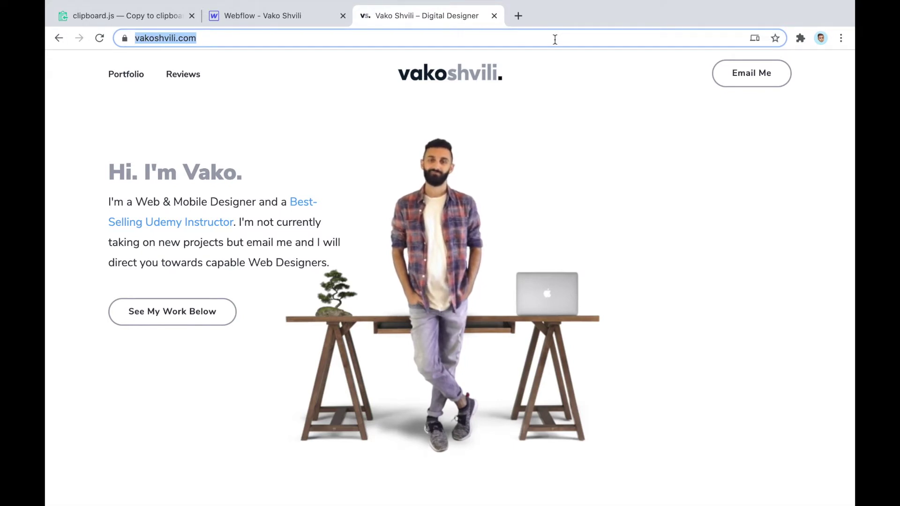
key("super+v")
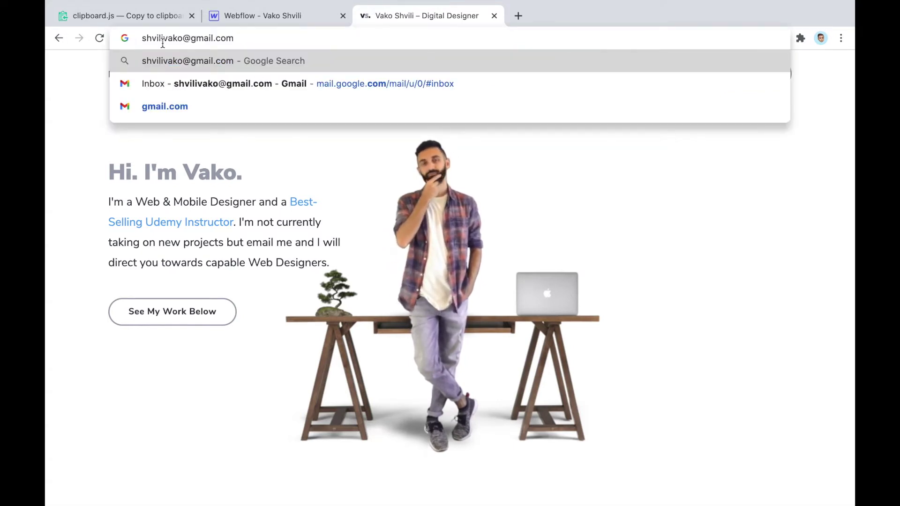
left_click(758, 170)
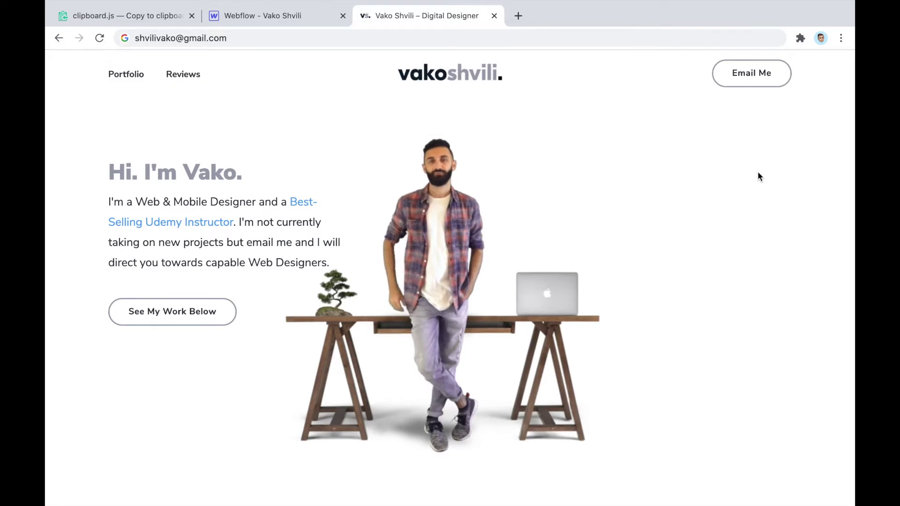
Trigger the 'Email copied!' message twice more and bring up the clipboard.js site
left_click(750, 82)
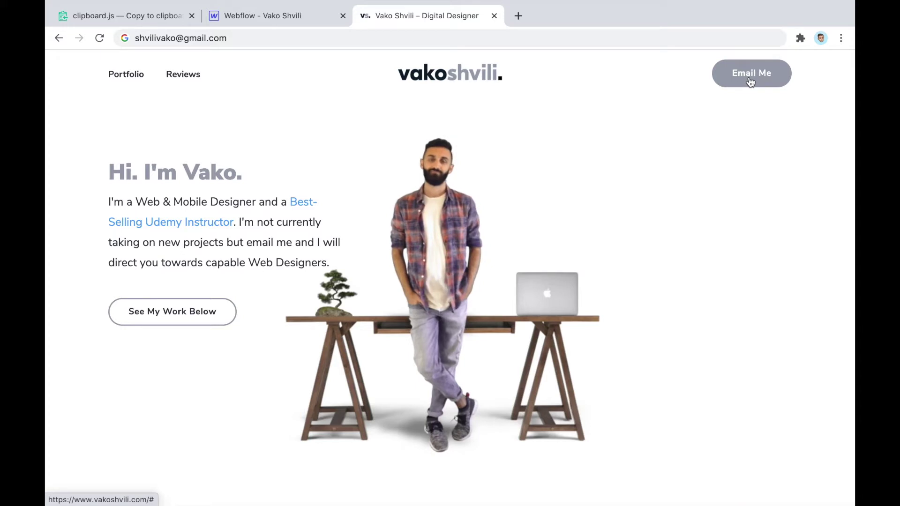
left_click(751, 82)
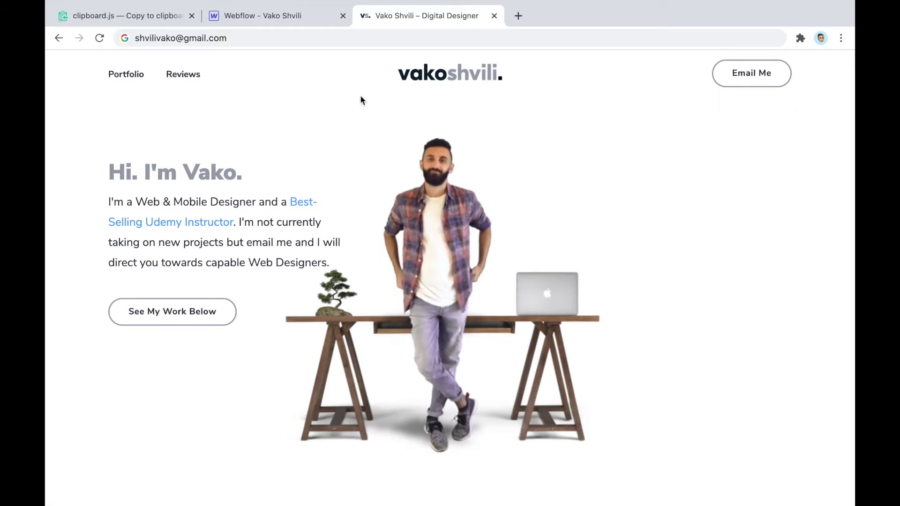
left_click(172, 22)
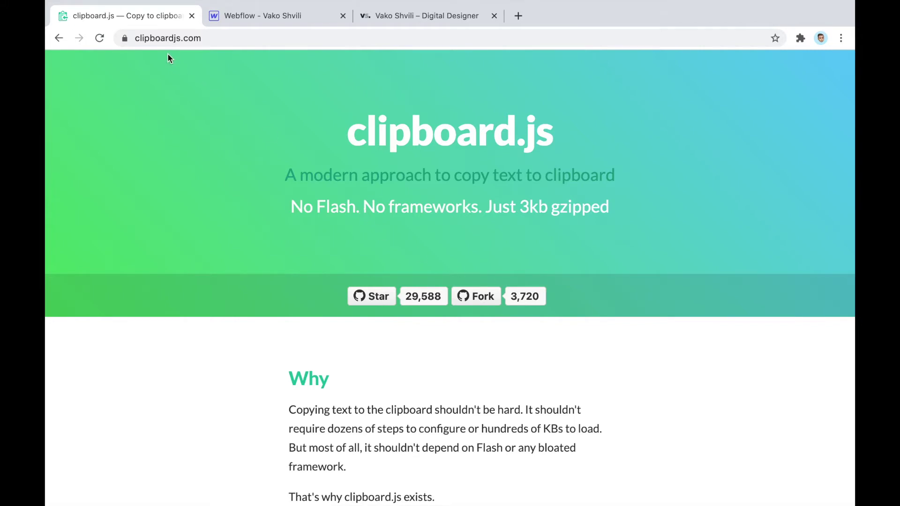
left_click_drag(346, 123, 590, 158)
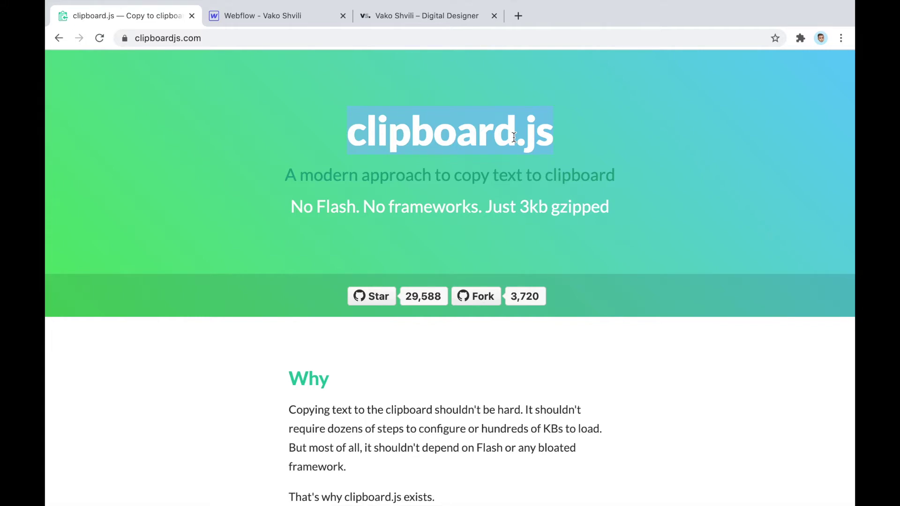
scroll(514, 137, "down", 4)
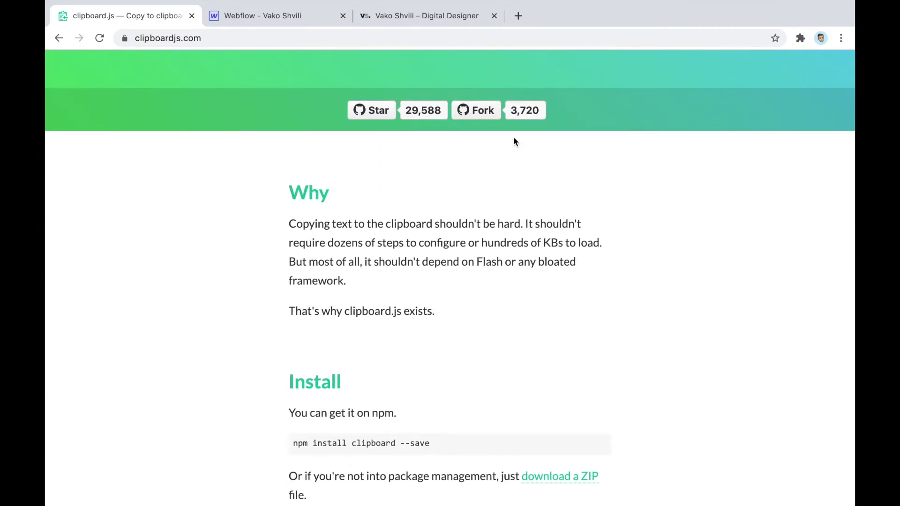
scroll(515, 141, "down", 3)
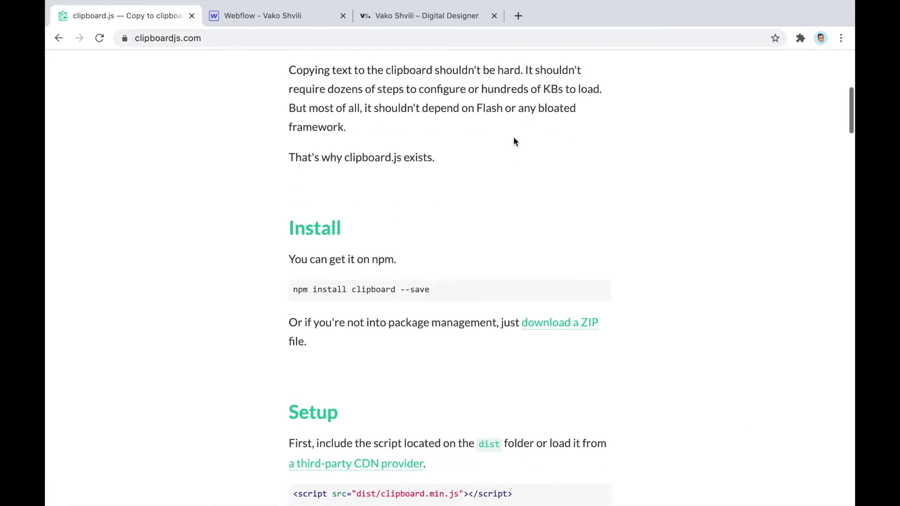
scroll(515, 141, "up", 8)
left_click(435, 207)
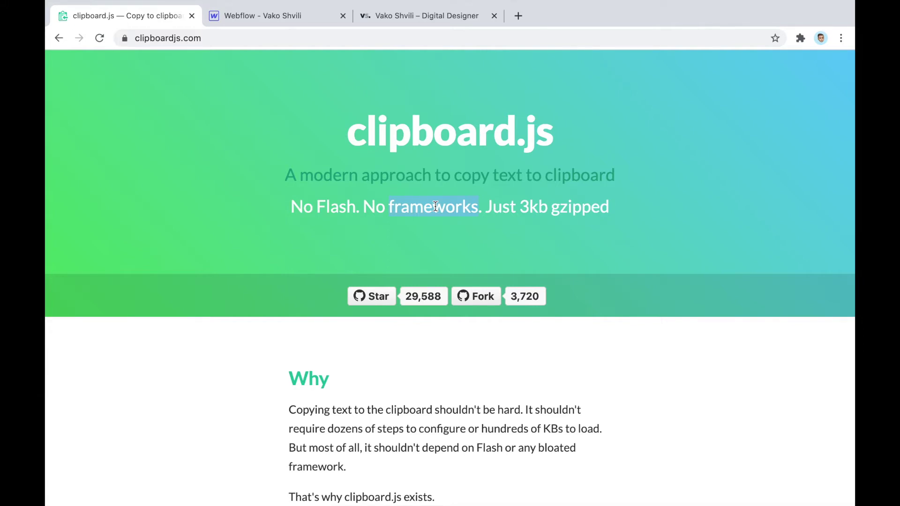
scroll(435, 207, "down", 5)
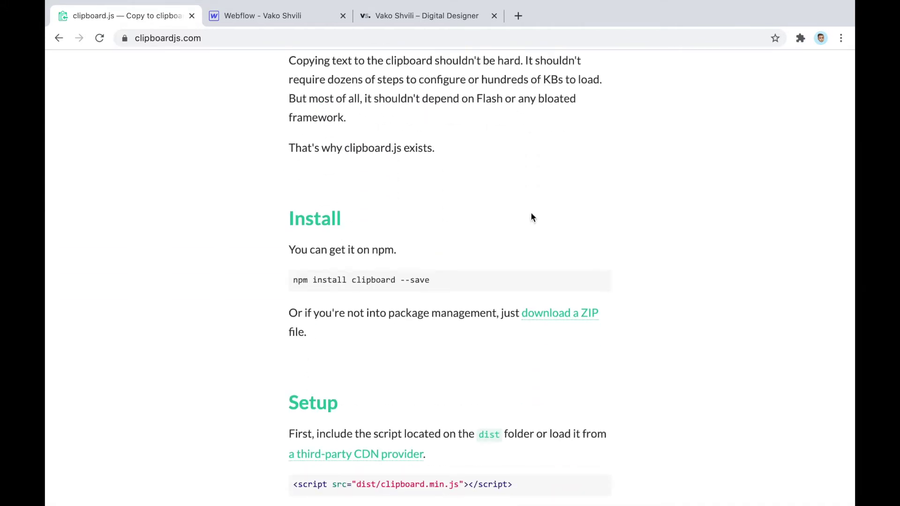
scroll(531, 212, "down", 4)
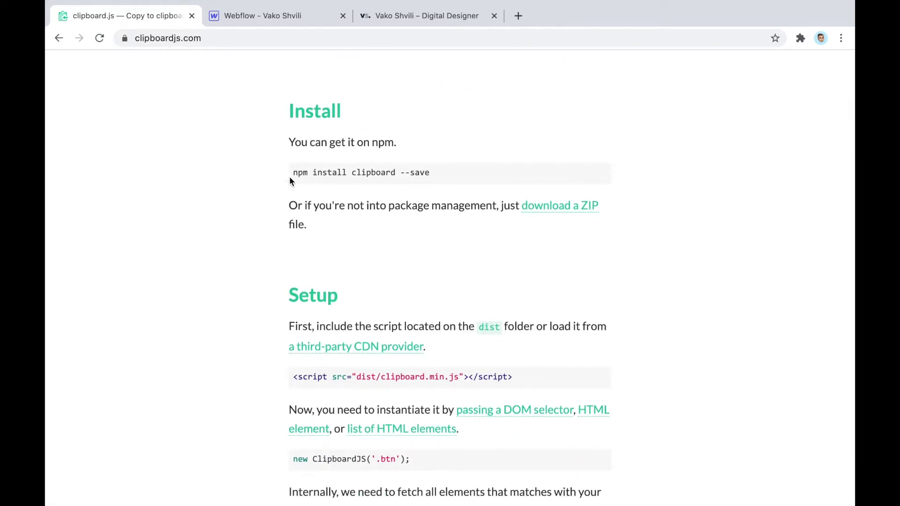
mouse_move(315, 173)
scroll(314, 172, "down", 5)
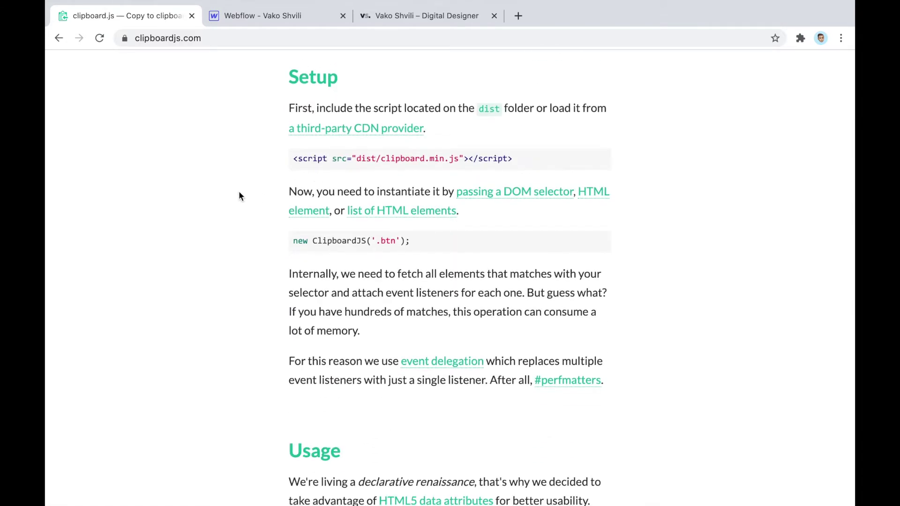
scroll(240, 195, "down", 7)
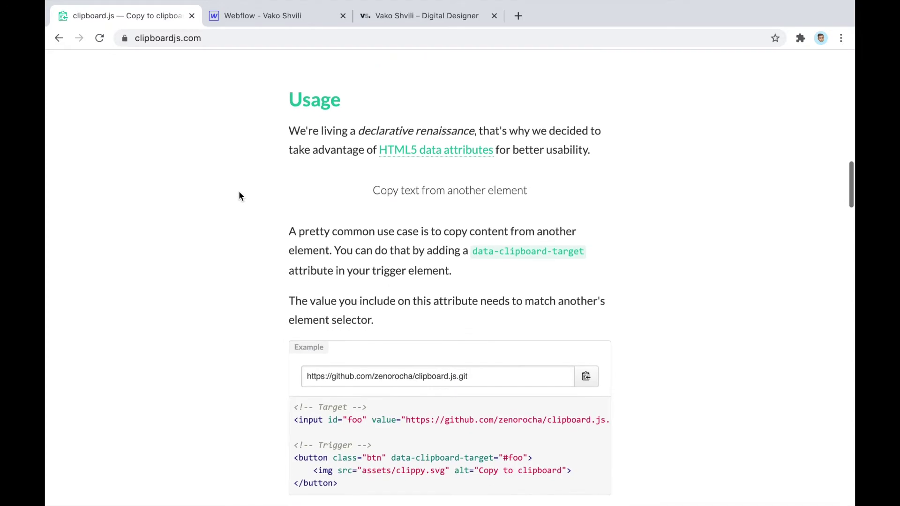
scroll(239, 196, "up", 9)
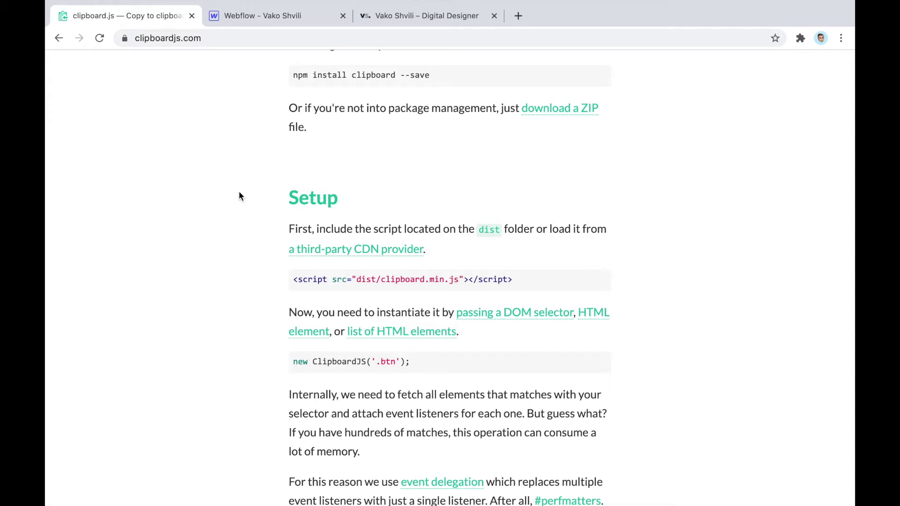
scroll(239, 196, "down", 9)
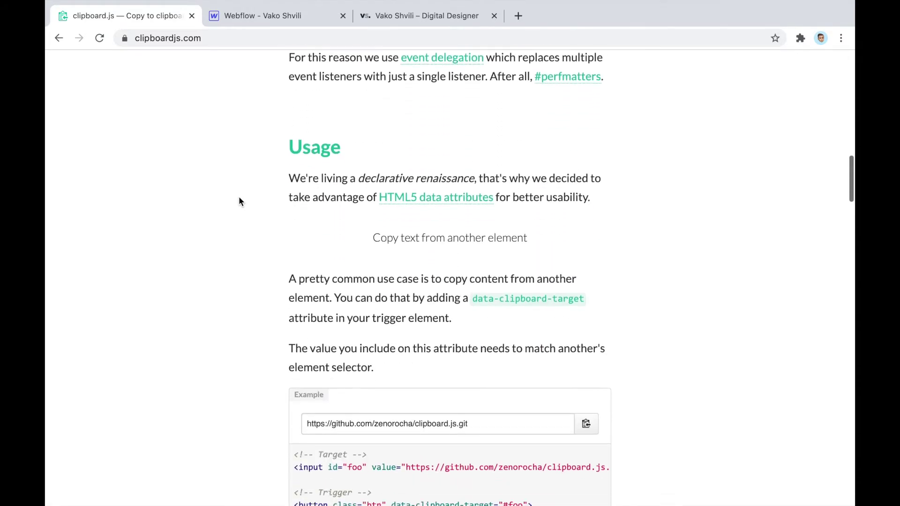
scroll(238, 202, "up", 15)
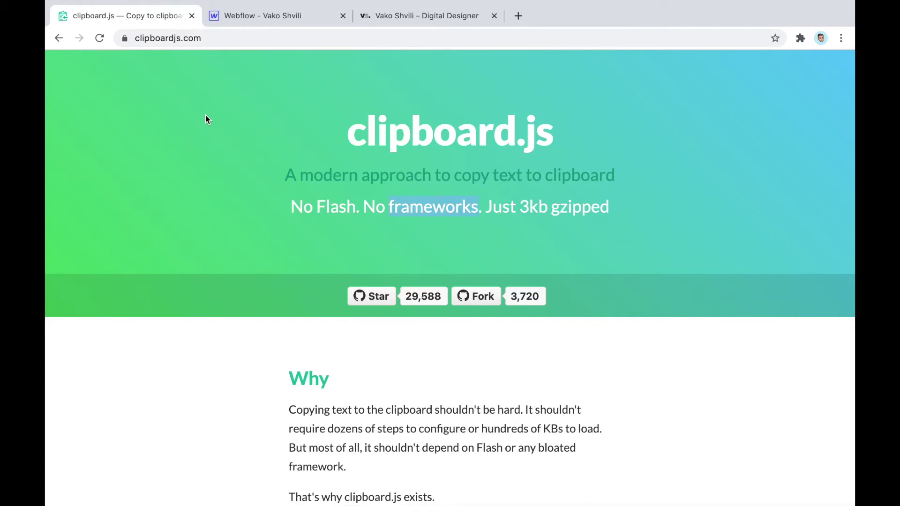
left_click(338, 137)
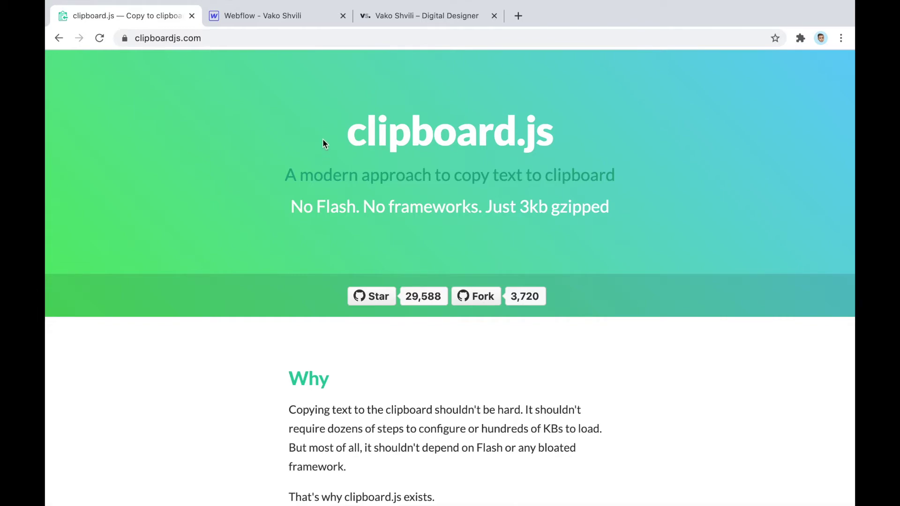
Search typed.js in a new tab and open the 'JavaScript Animated Typing with Typed.js' result
left_click(518, 16)
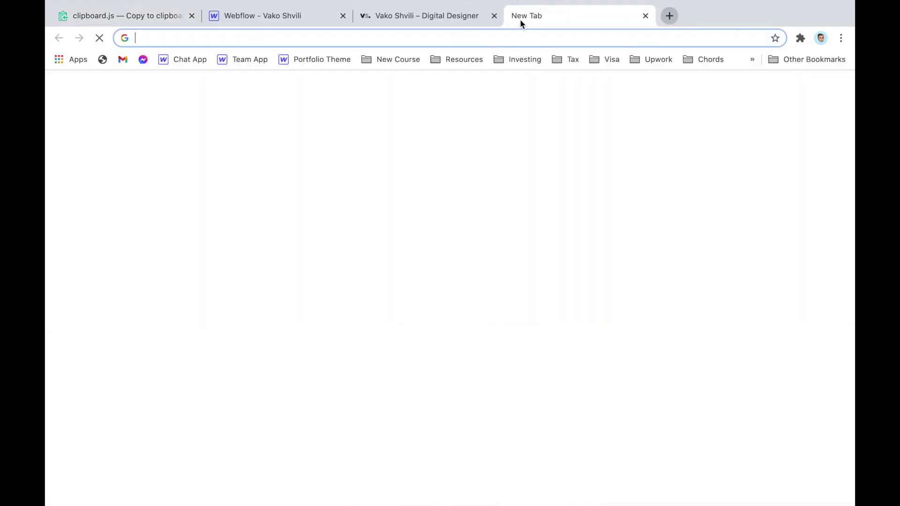
type("typed.js")
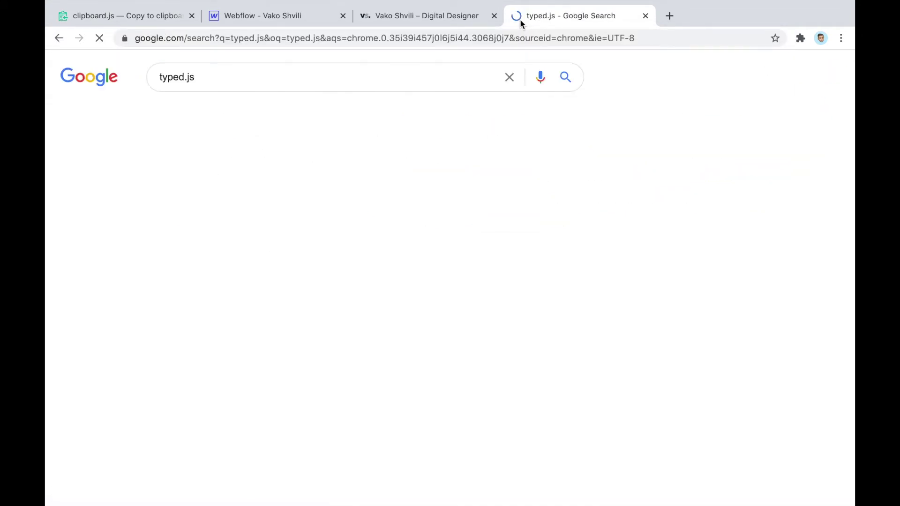
scroll(131, 315, "down", 3)
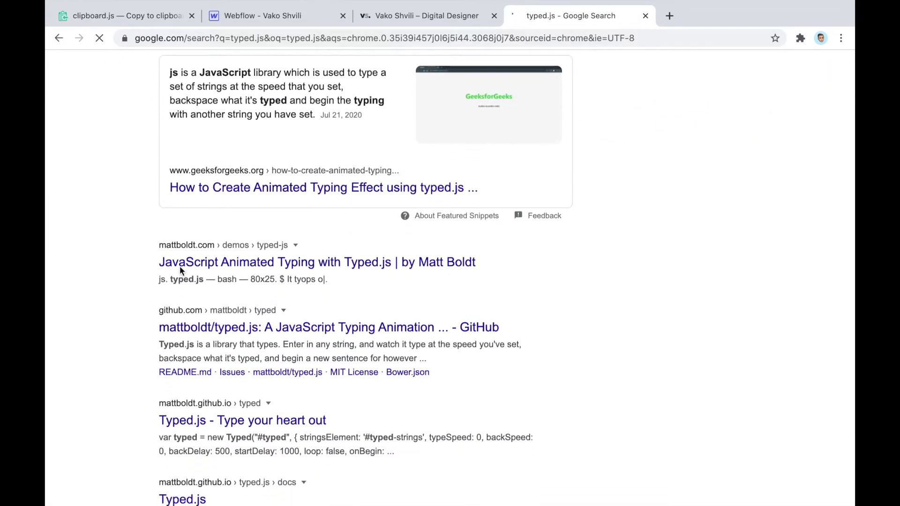
left_click(180, 264)
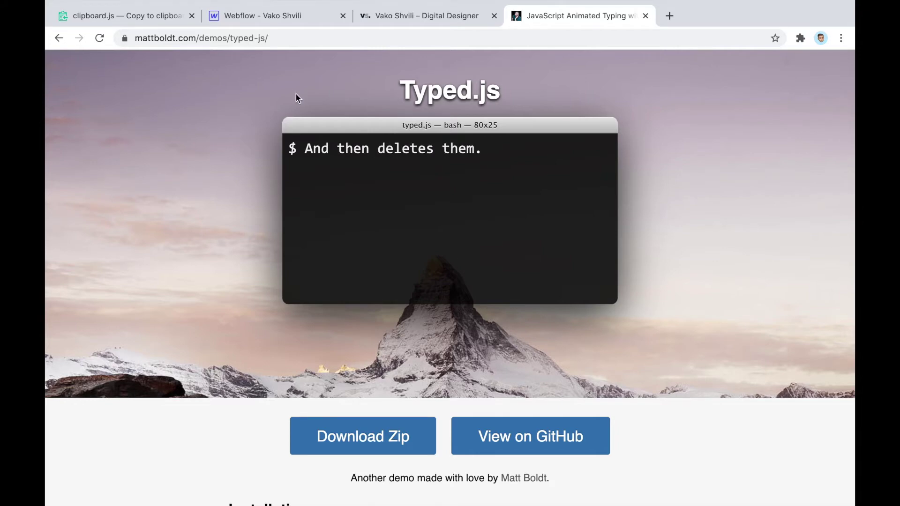
Glance back at clipboard.js, then scroll through the Typed.js demo page at mattboldt.com
scroll(295, 94, "down", 4)
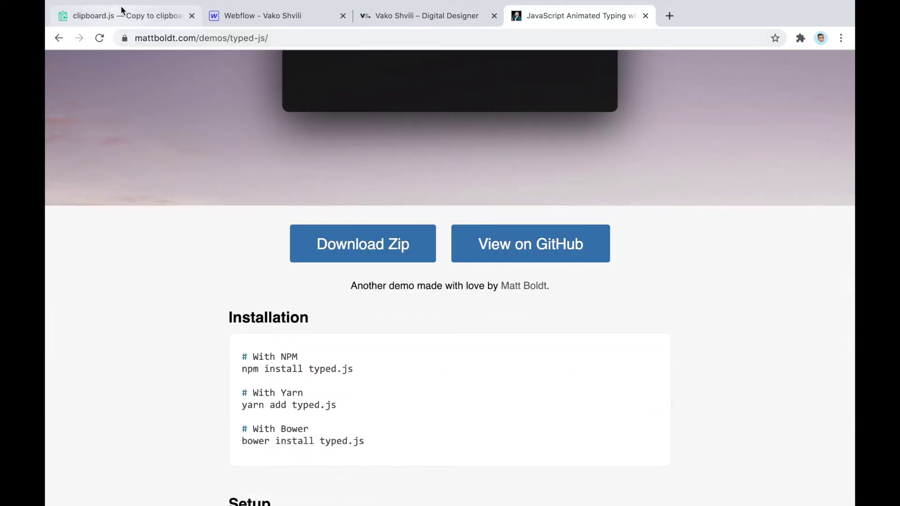
left_click(124, 14)
left_click(591, 23)
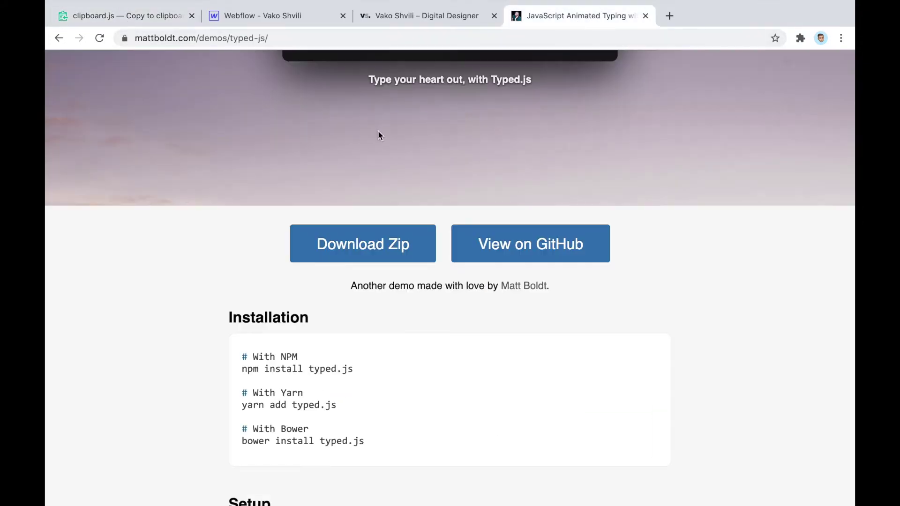
scroll(250, 149, "down", 7)
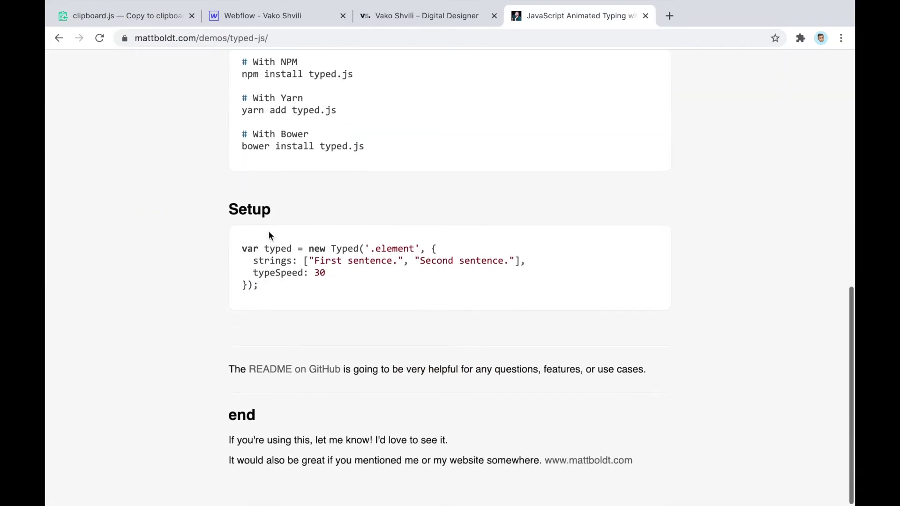
scroll(354, 156, "up", 15)
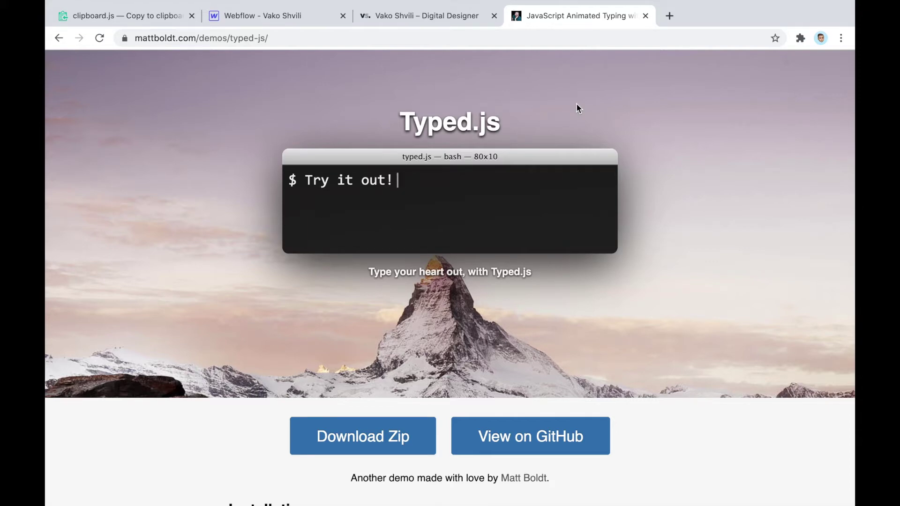
left_click(645, 16)
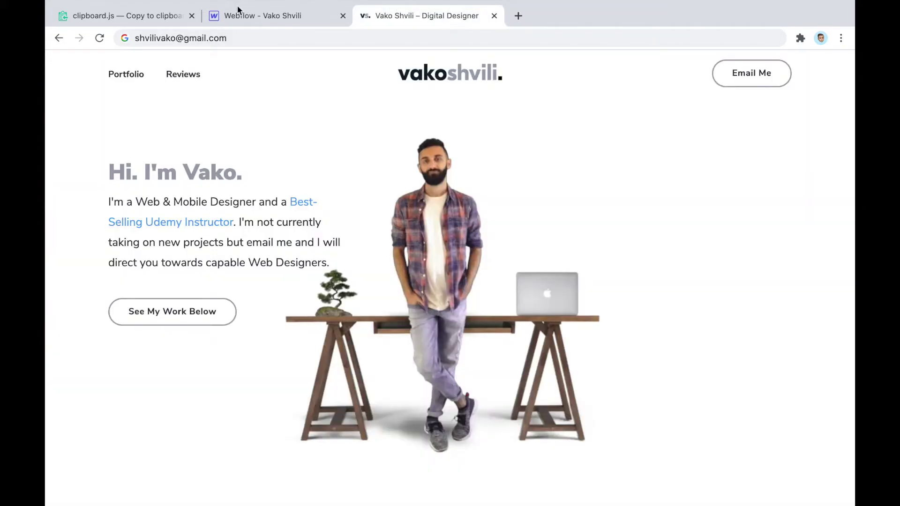
left_click(161, 14)
scroll(497, 204, "down", 2)
scroll(497, 205, "down", 3)
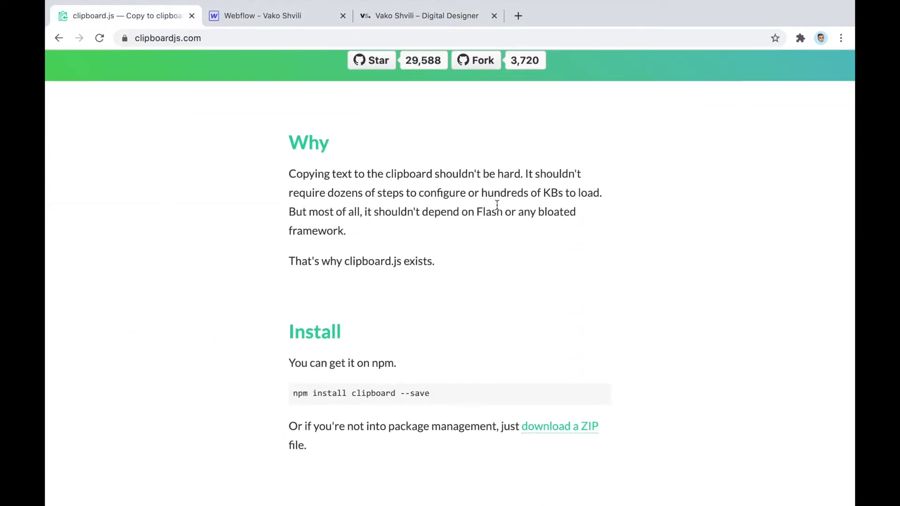
double_click(548, 173)
left_click(631, 180)
scroll(631, 180, "down", 3)
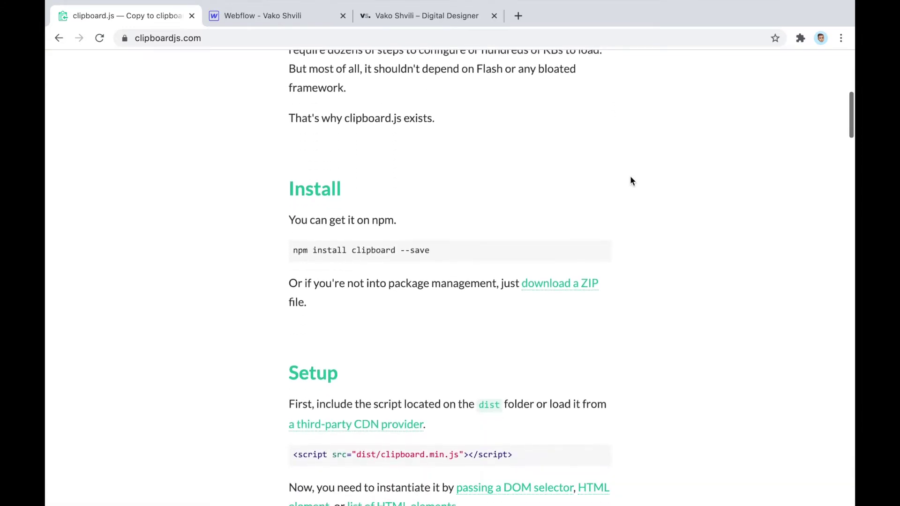
scroll(631, 180, "down", 1)
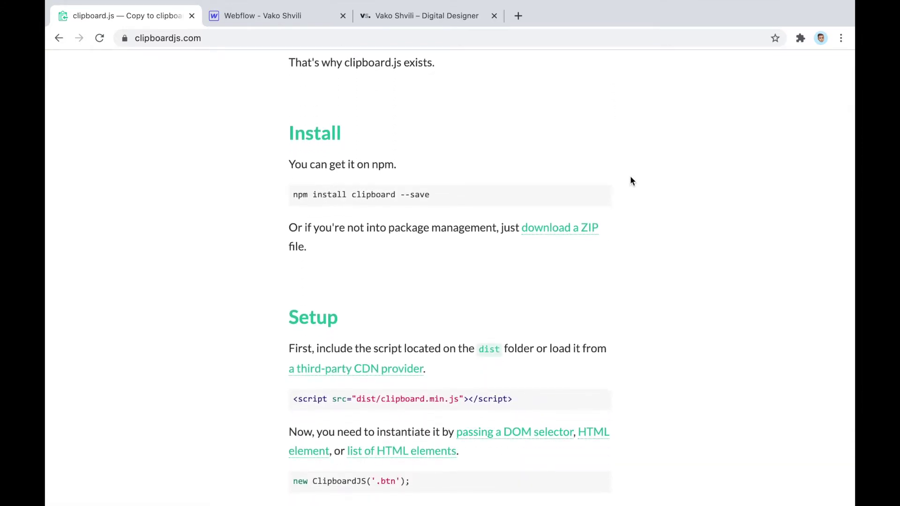
scroll(630, 178, "down", 1)
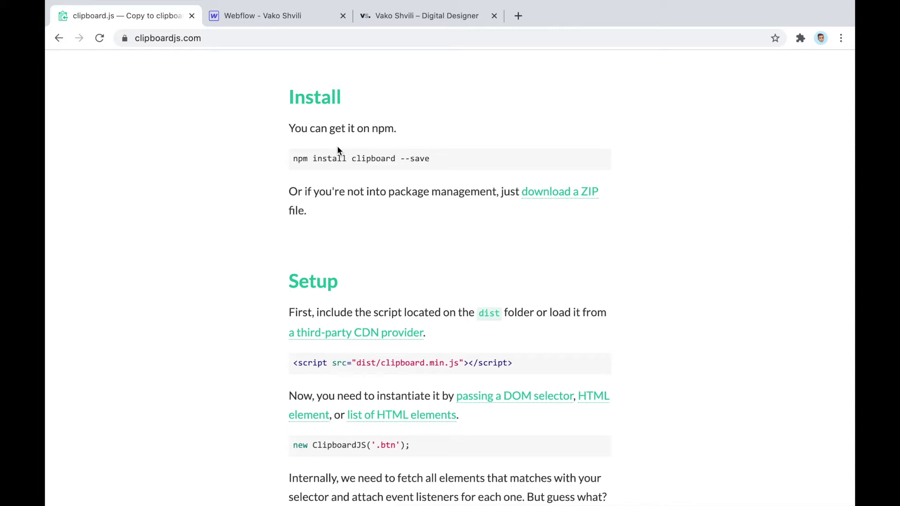
triple_click(303, 158)
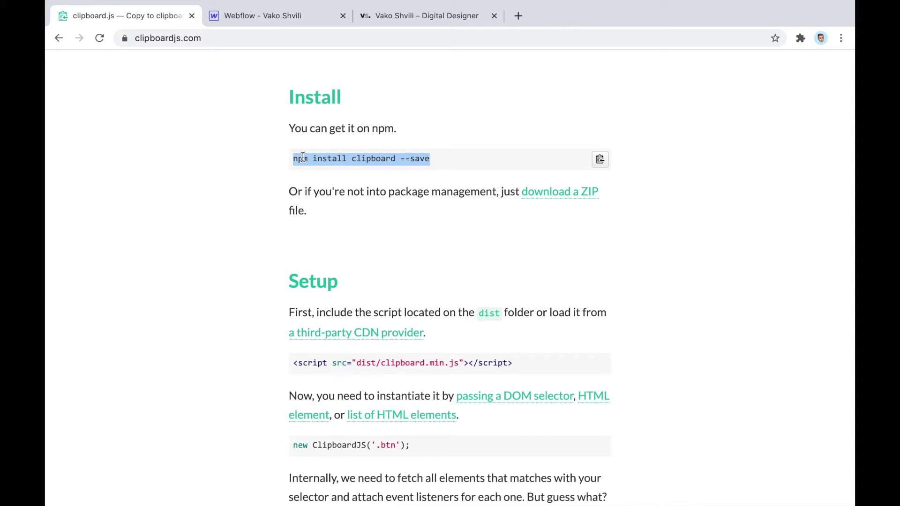
scroll(302, 157, "down", 5)
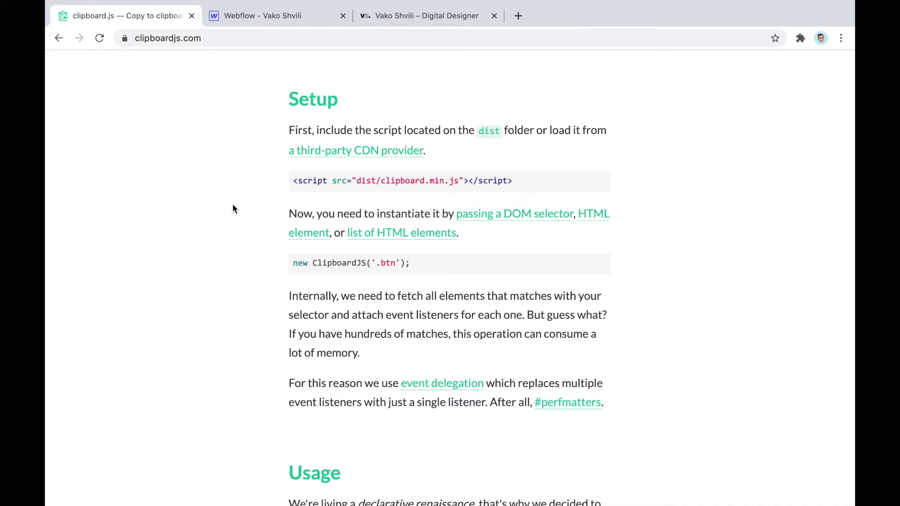
scroll(232, 204, "up", 5)
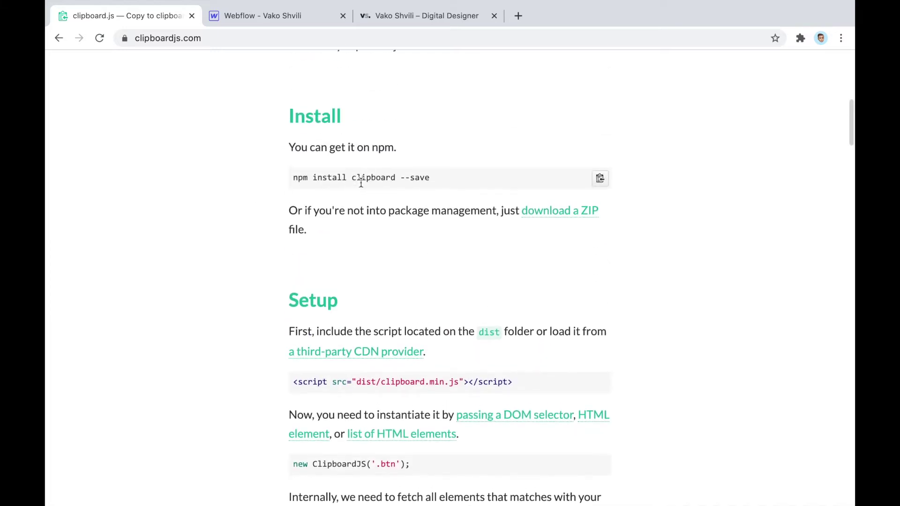
scroll(370, 203, "down", 2)
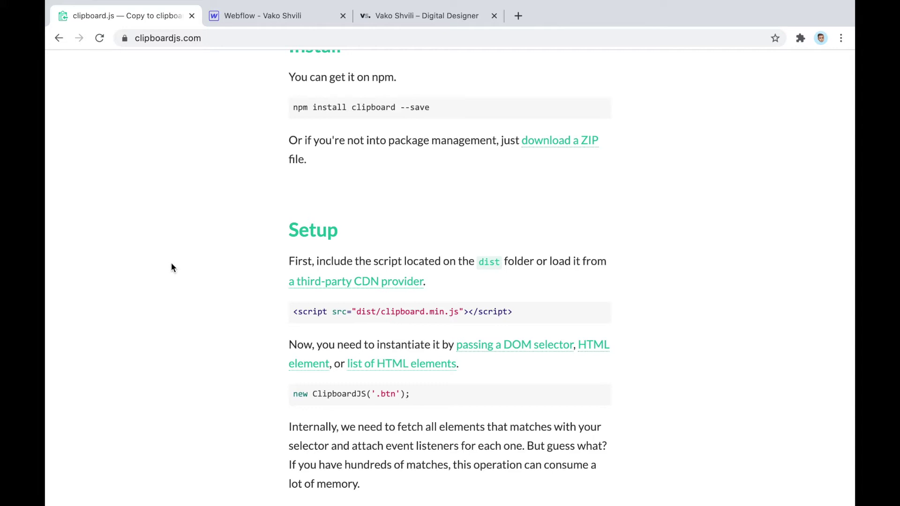
scroll(171, 264, "down", 3)
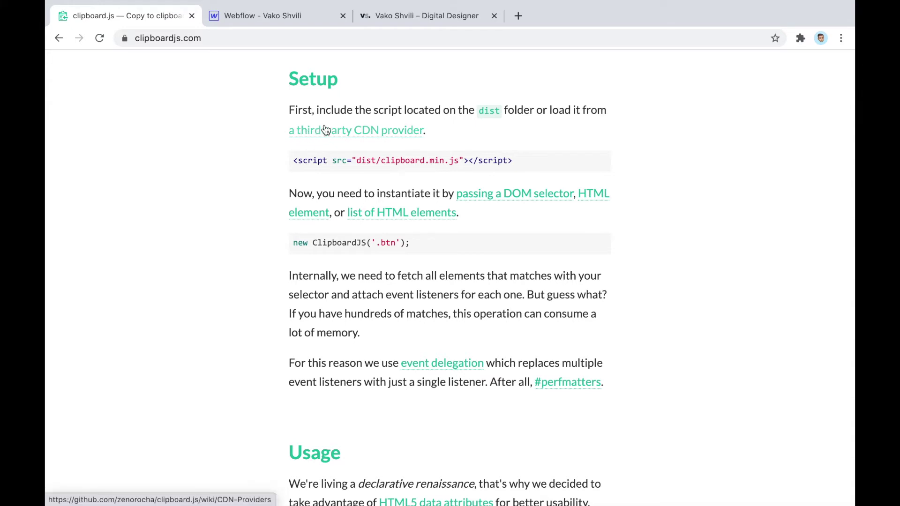
Open the clipboard.js CDN Providers wiki and browse it alongside the setup instructions
left_click(297, 132, "super")
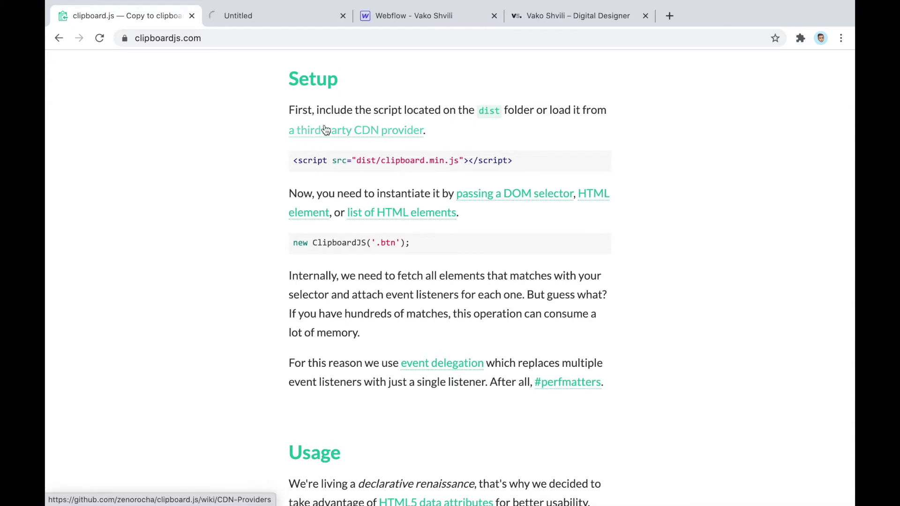
left_click(273, 22)
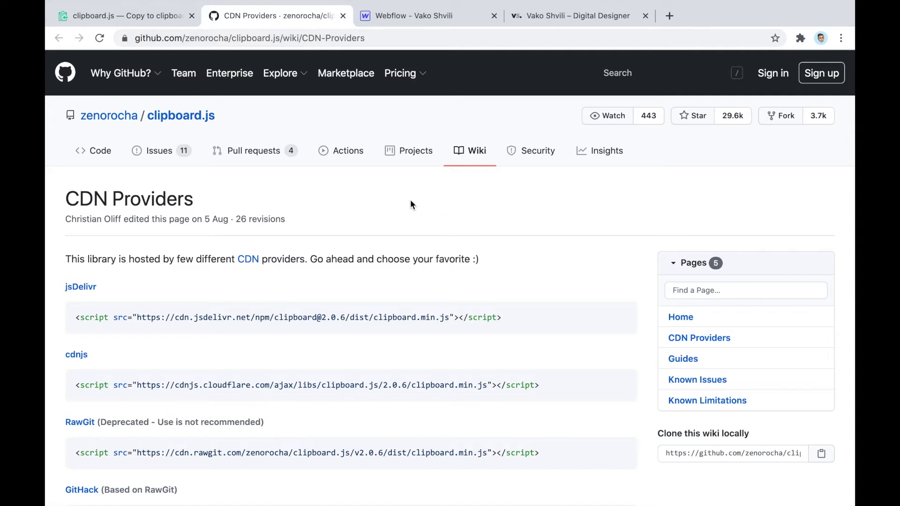
scroll(411, 204, "down", 3)
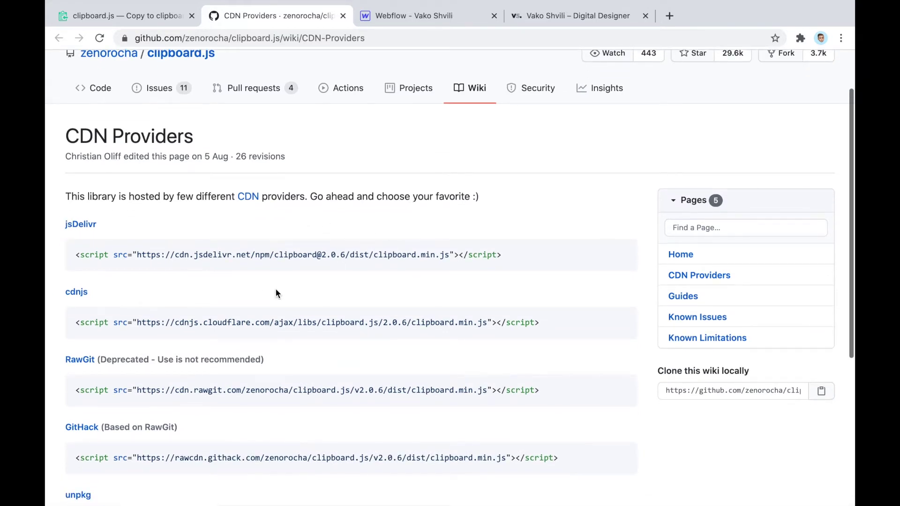
scroll(276, 291, "down", 2)
scroll(276, 292, "down", 2)
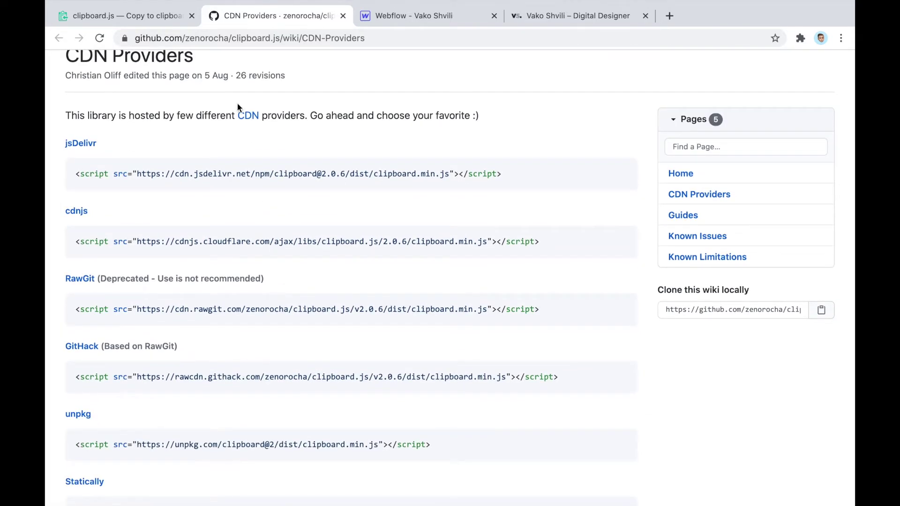
scroll(150, 150, "up", 2)
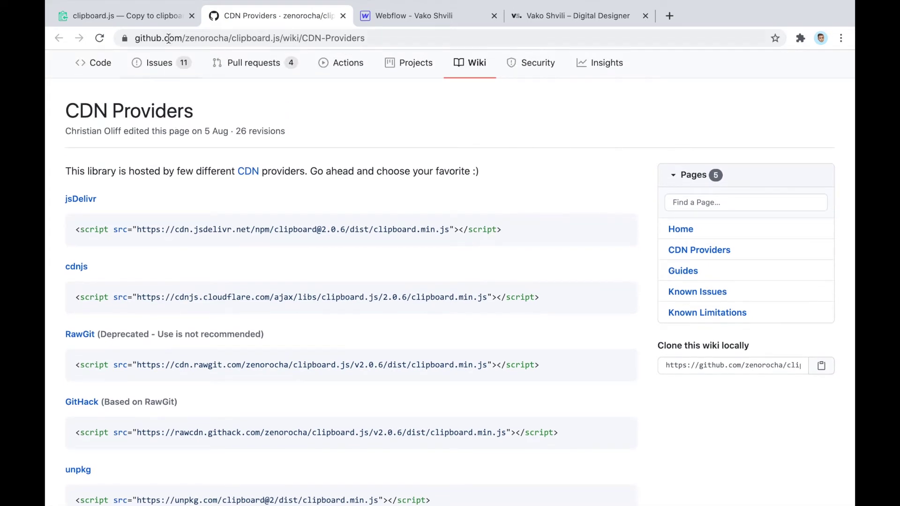
left_click(160, 17)
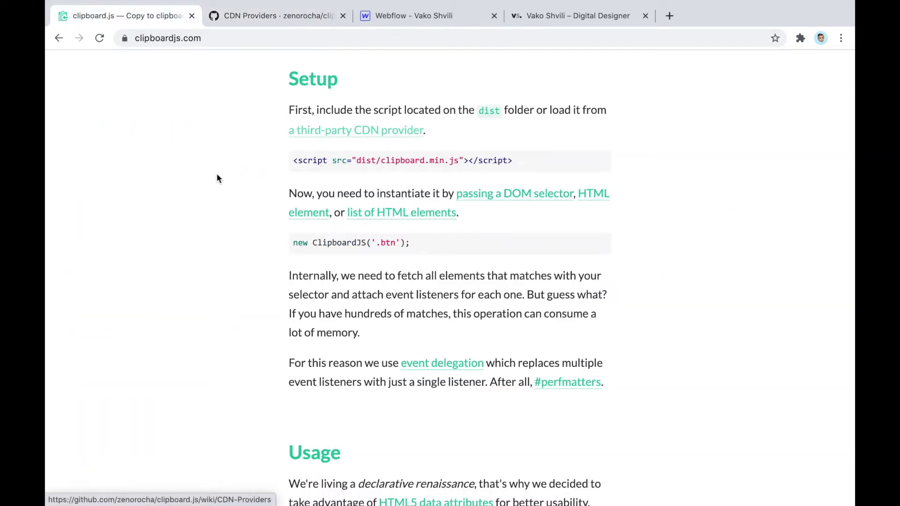
scroll(241, 181, "up", 2)
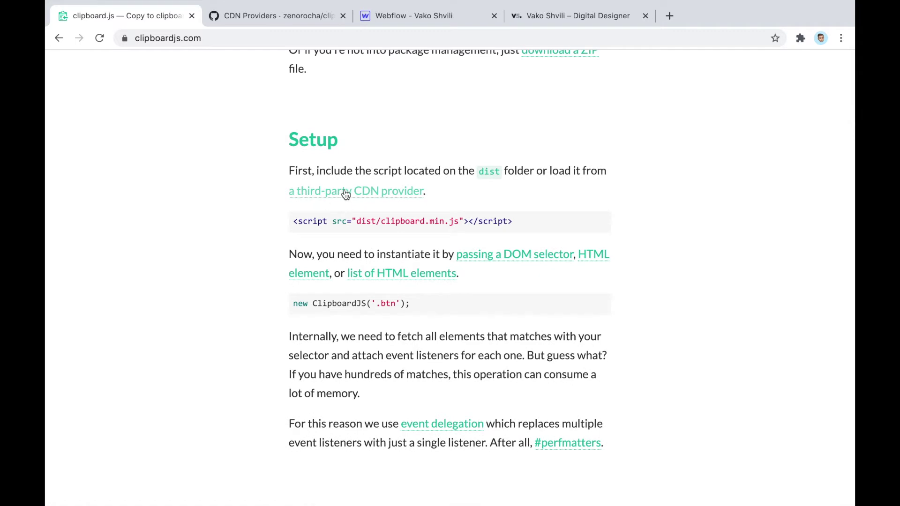
left_click(258, 15)
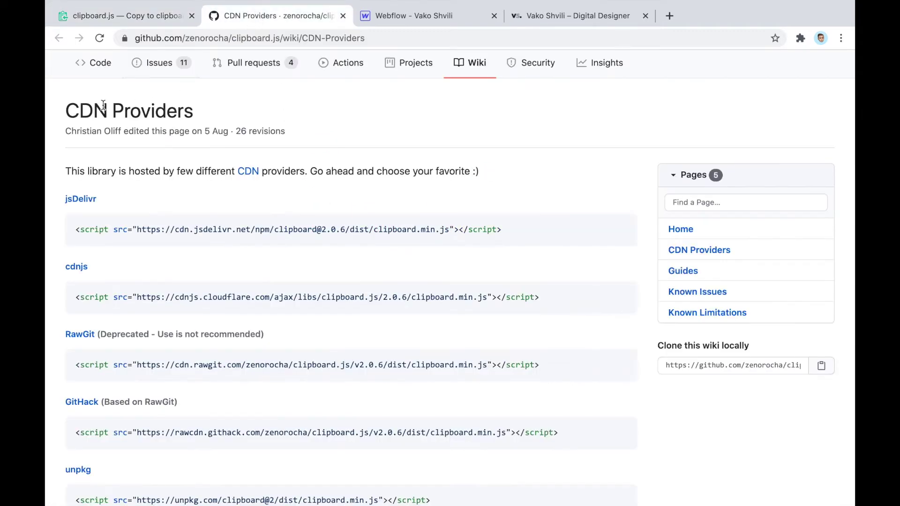
scroll(103, 105, "down", 3)
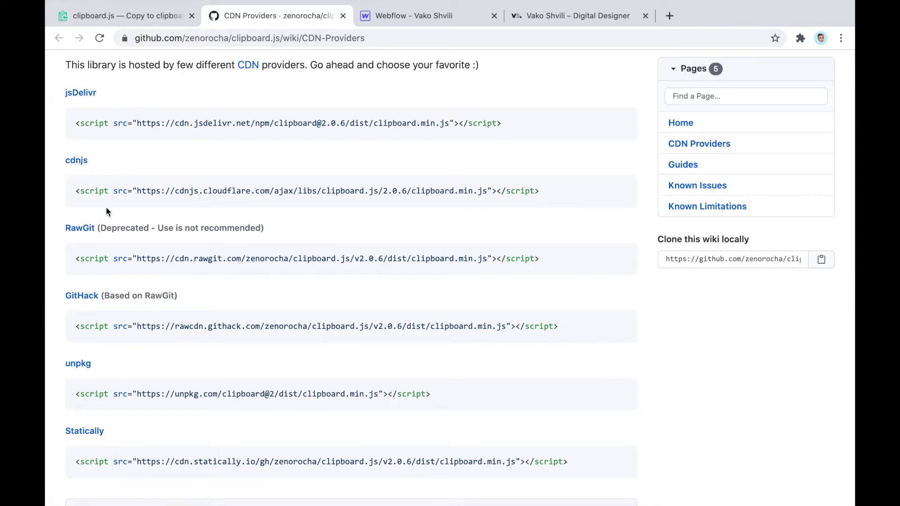
scroll(217, 177, "up", 1)
scroll(216, 177, "up", 3)
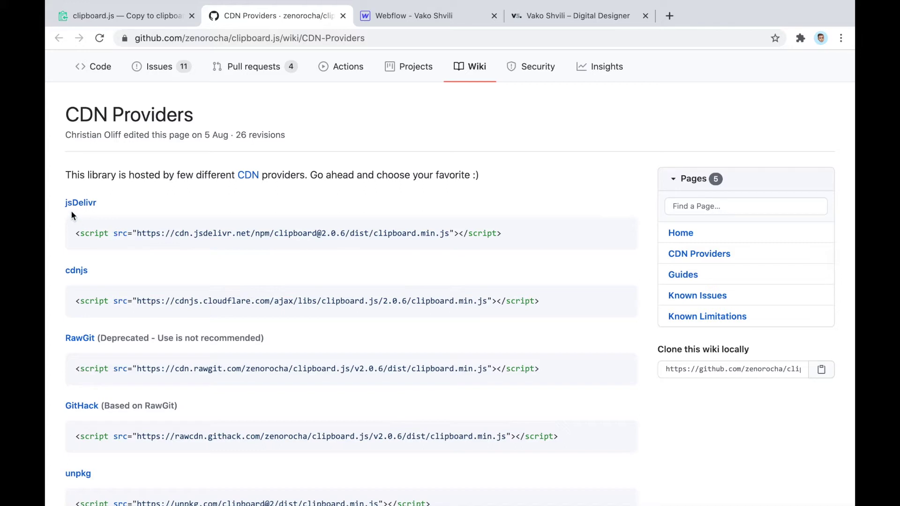
Select the full jsDelivr script tag line on the wiki, then return to Webflow
triple_click(84, 232)
left_click(132, 236)
left_click_drag(137, 234, 451, 233)
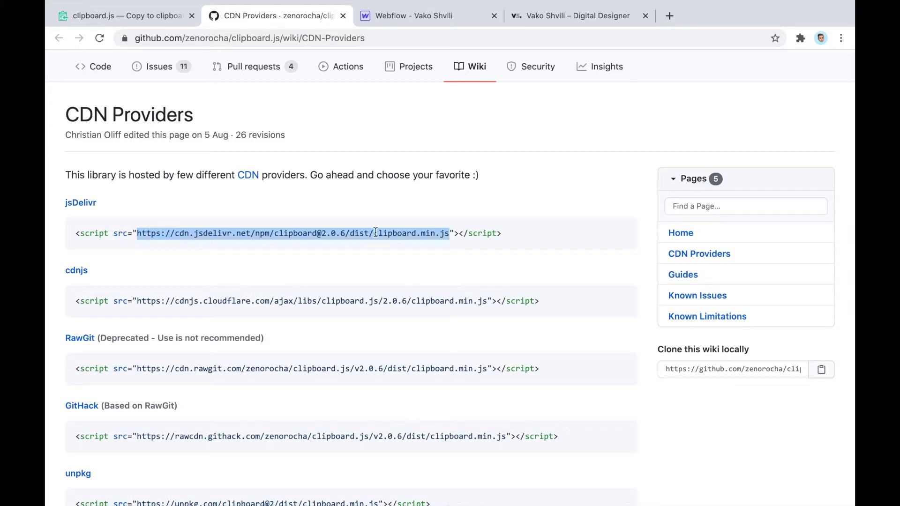
triple_click(482, 236)
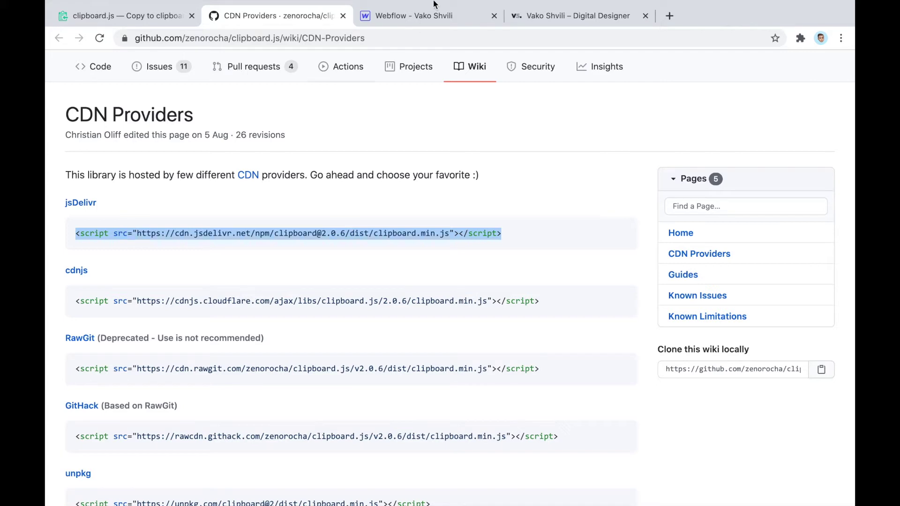
left_click(427, 13)
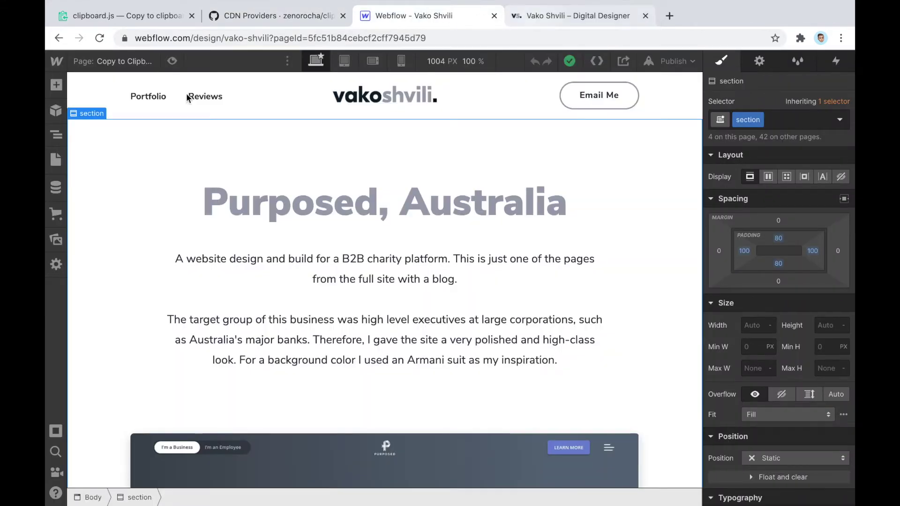
Open the project settings' Custom Code tab and scroll through the empty Head Code and Footer Code
mouse_move(50, 58)
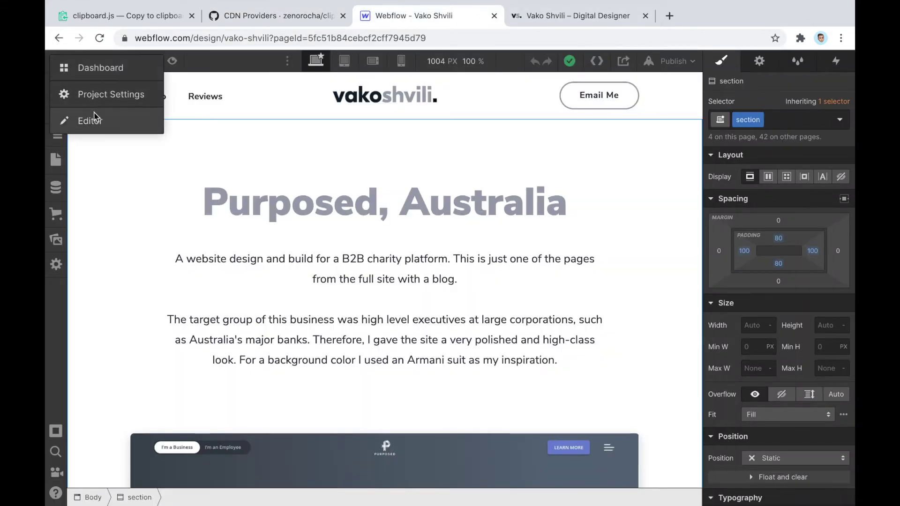
left_click(97, 99)
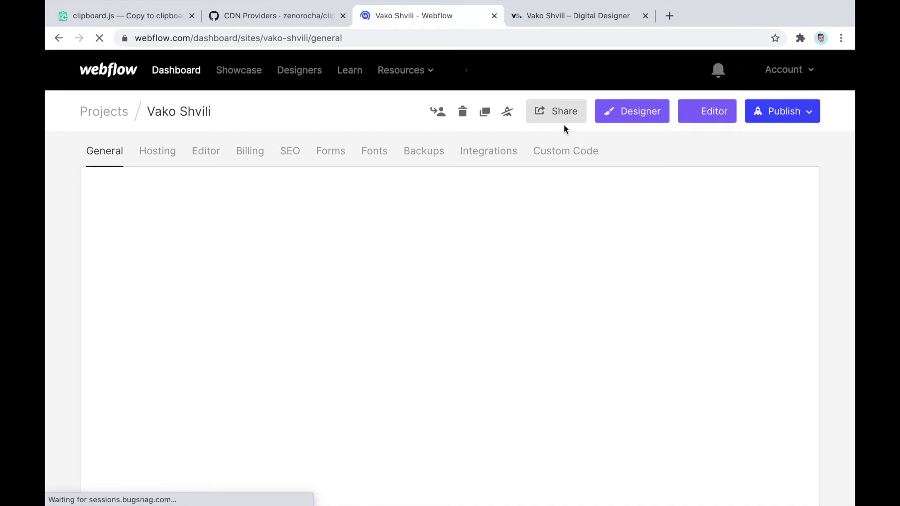
left_click(556, 151)
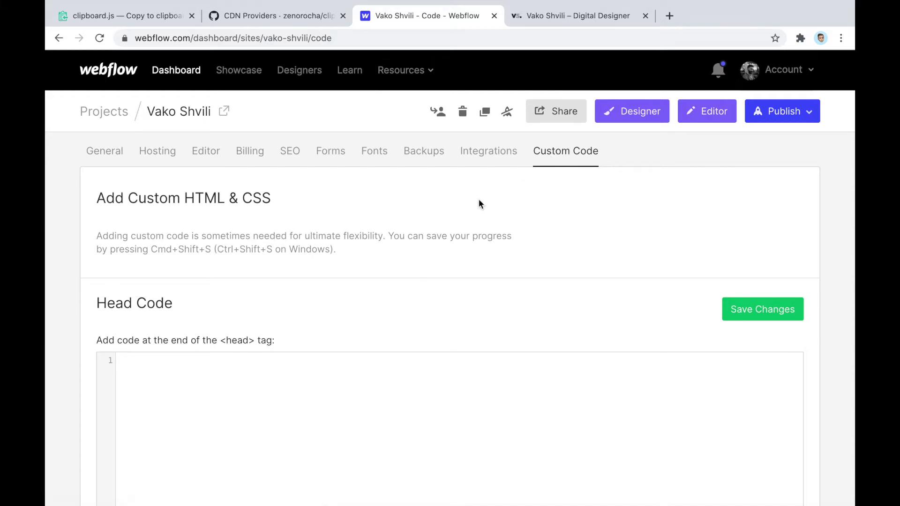
scroll(480, 202, "down", 3)
left_click(277, 228)
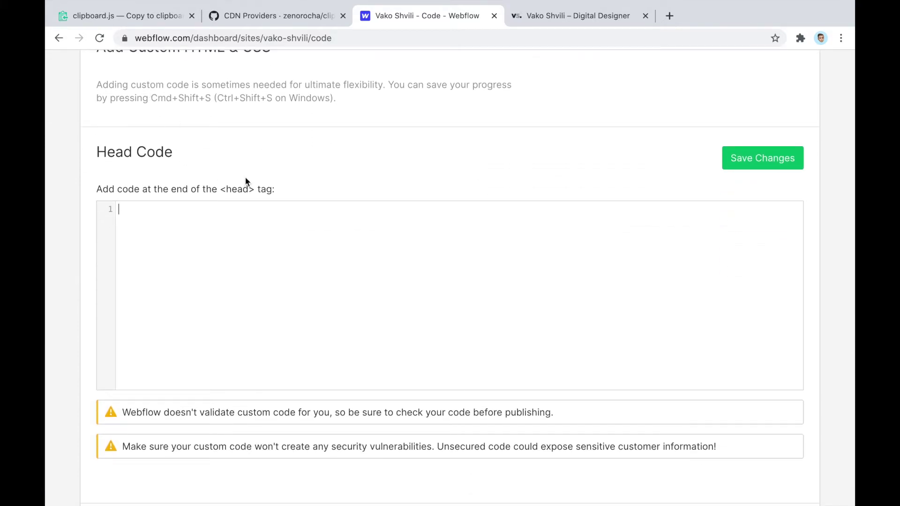
scroll(246, 177, "down", 2)
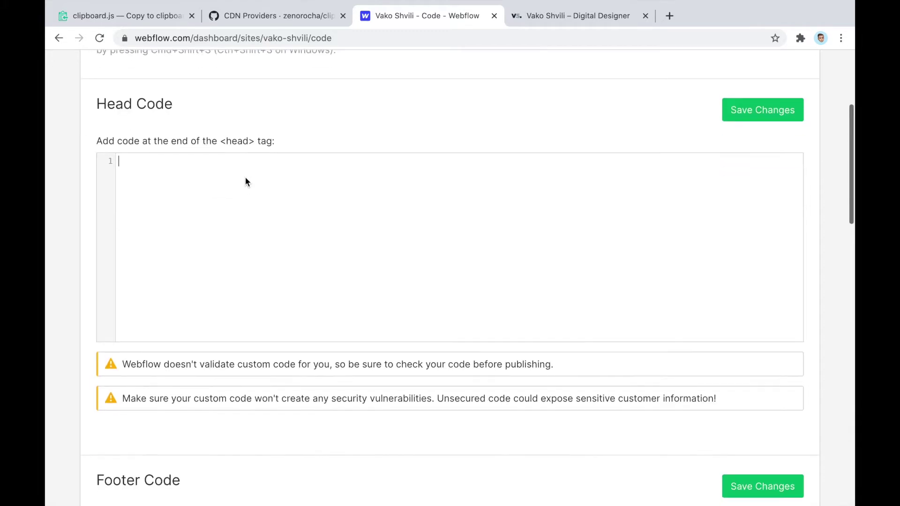
scroll(246, 178, "up", 3)
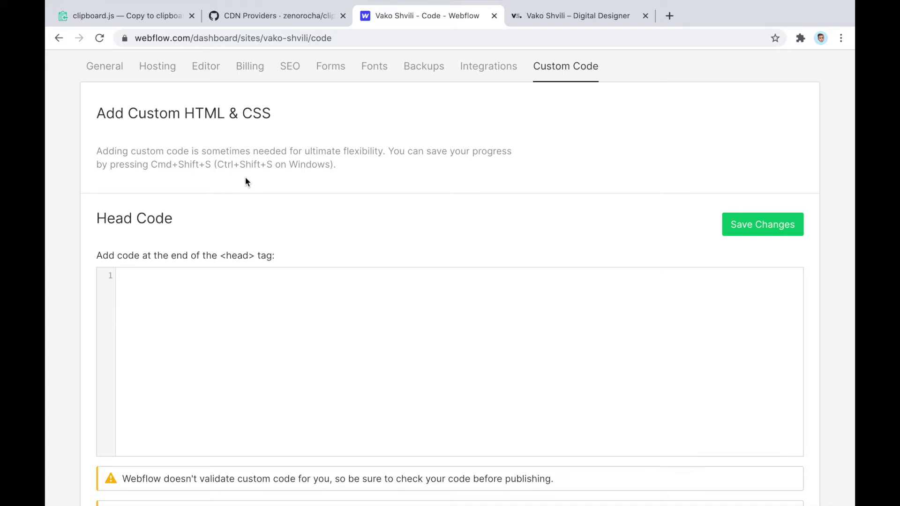
scroll(247, 182, "down", 2)
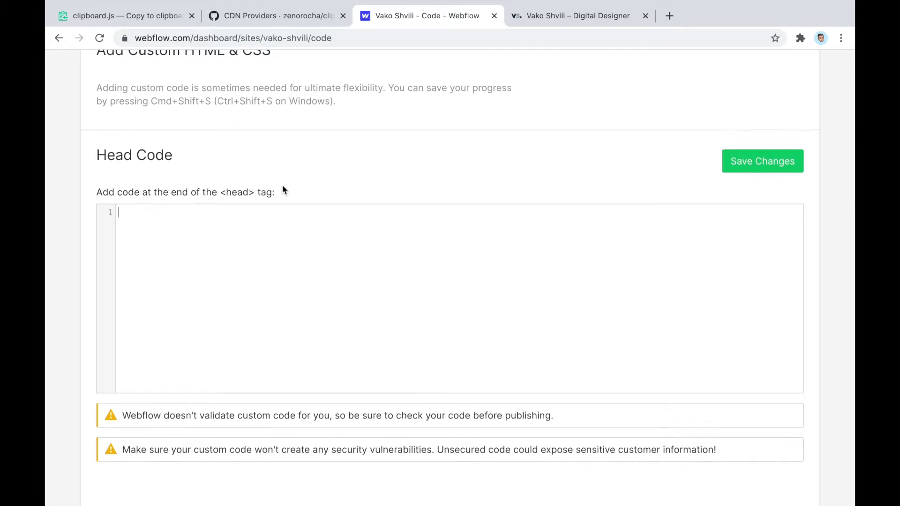
scroll(282, 188, "down", 3)
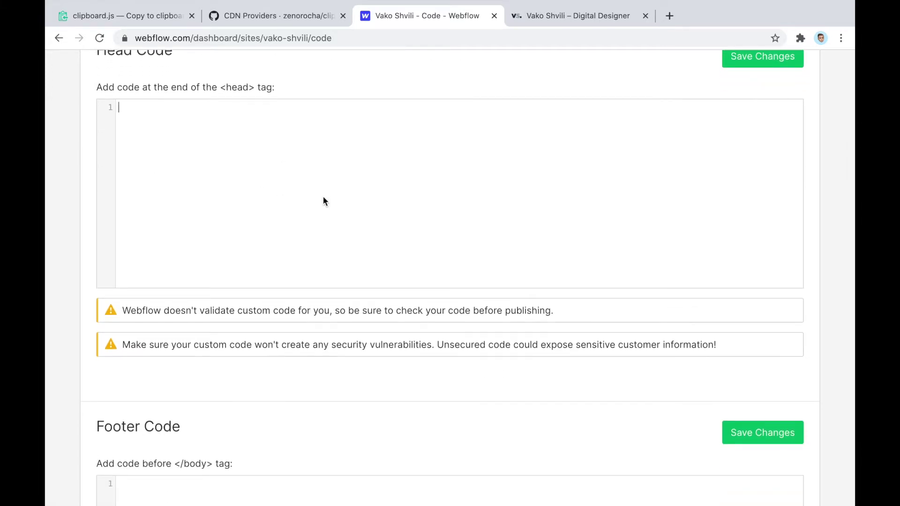
scroll(324, 201, "down", 3)
scroll(324, 201, "up", 3)
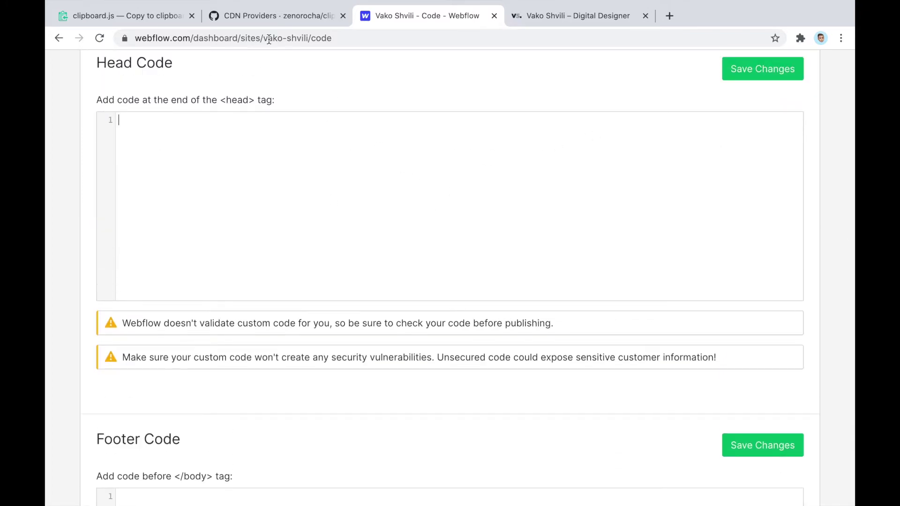
Recheck the CDN wiki, then focus the empty Head Code editor and scroll between both code fields
left_click(257, 18)
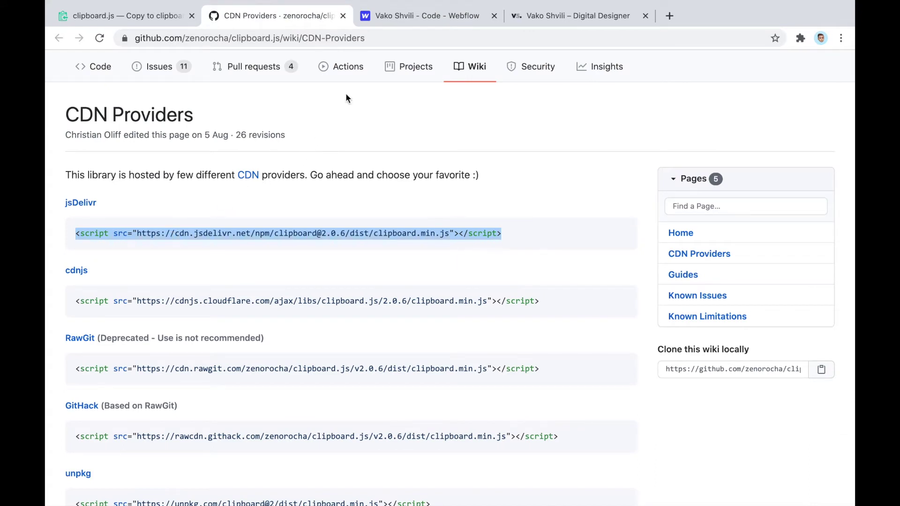
left_click(412, 17)
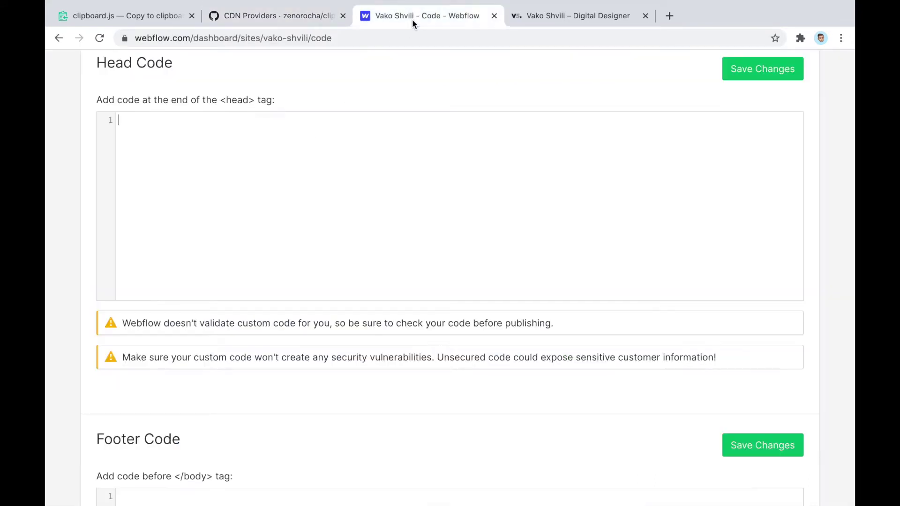
left_click(290, 195)
scroll(291, 195, "up", 4)
scroll(558, 94, "up", 1)
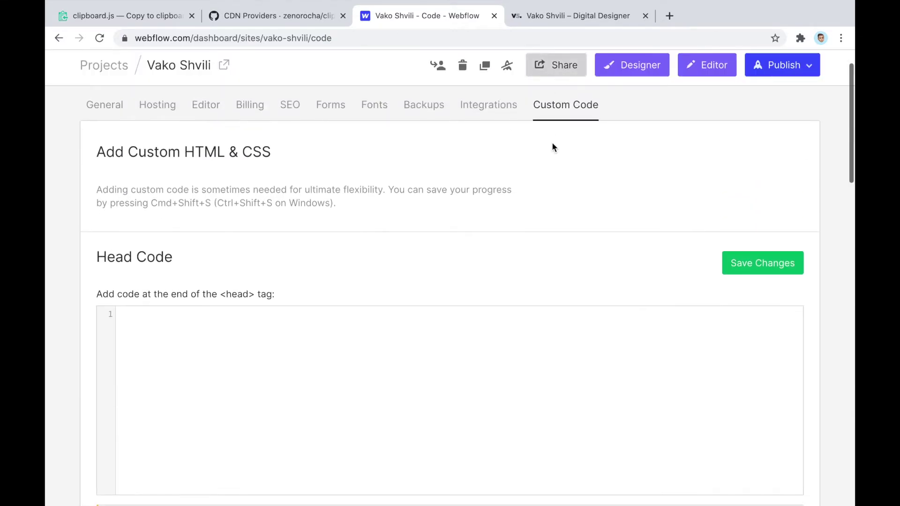
scroll(550, 144, "up", 2)
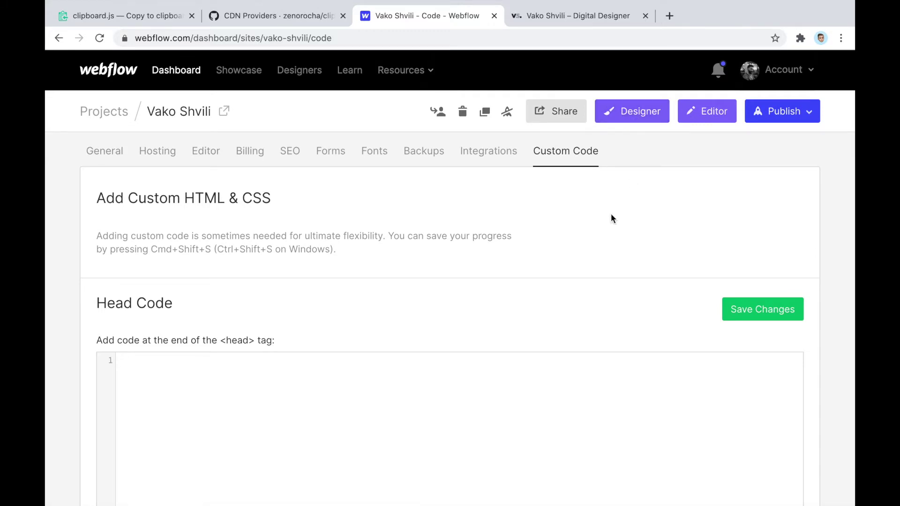
scroll(343, 195, "down", 3)
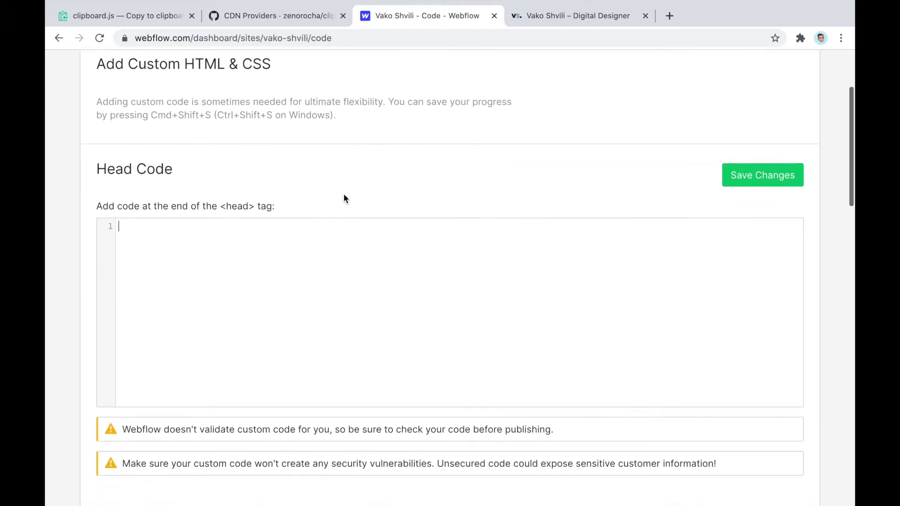
scroll(345, 199, "up", 3)
scroll(344, 198, "down", 4)
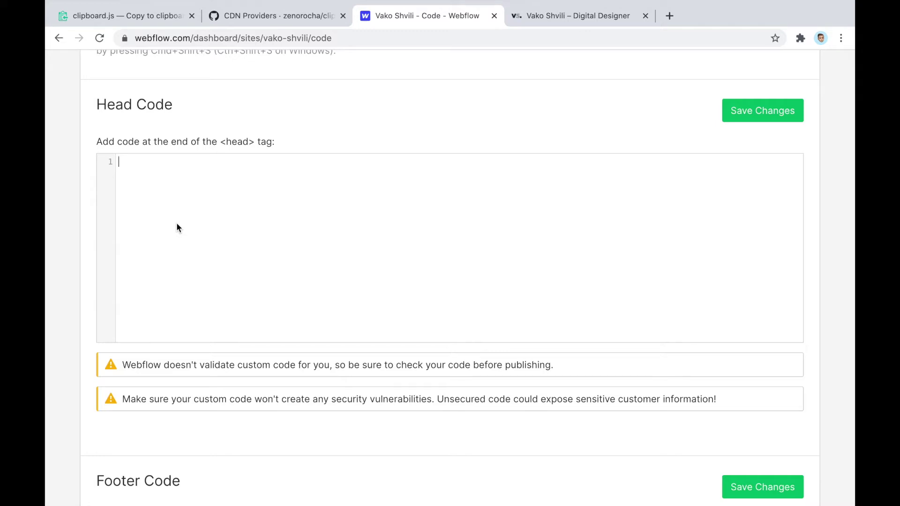
scroll(176, 228, "up", 5)
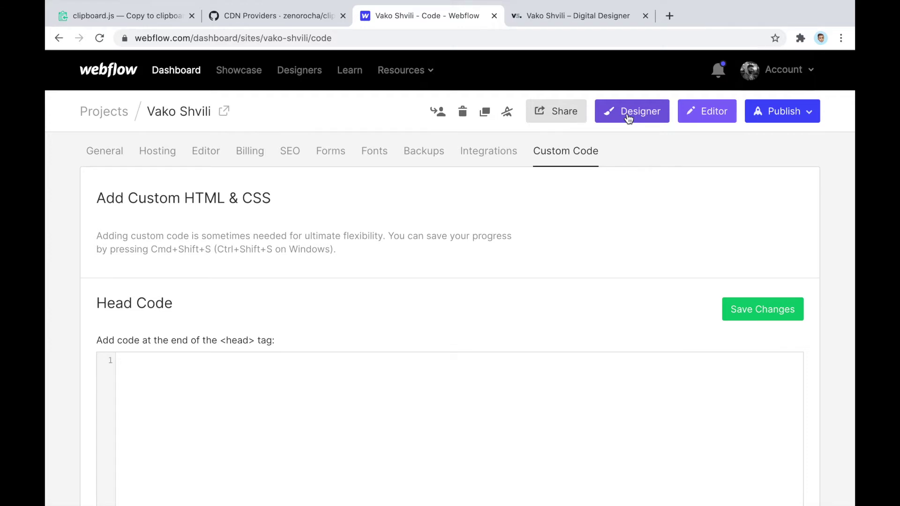
scroll(453, 221, "down", 10)
scroll(453, 221, "up", 5)
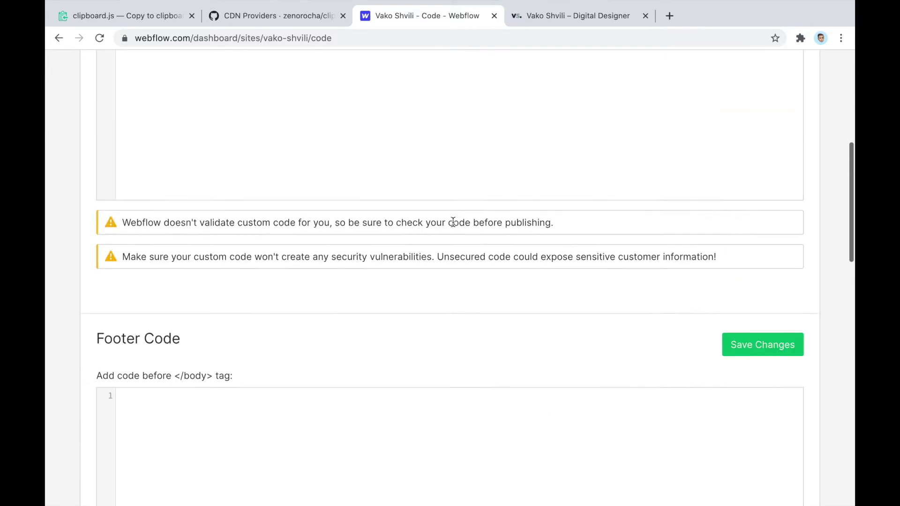
scroll(453, 221, "up", 4)
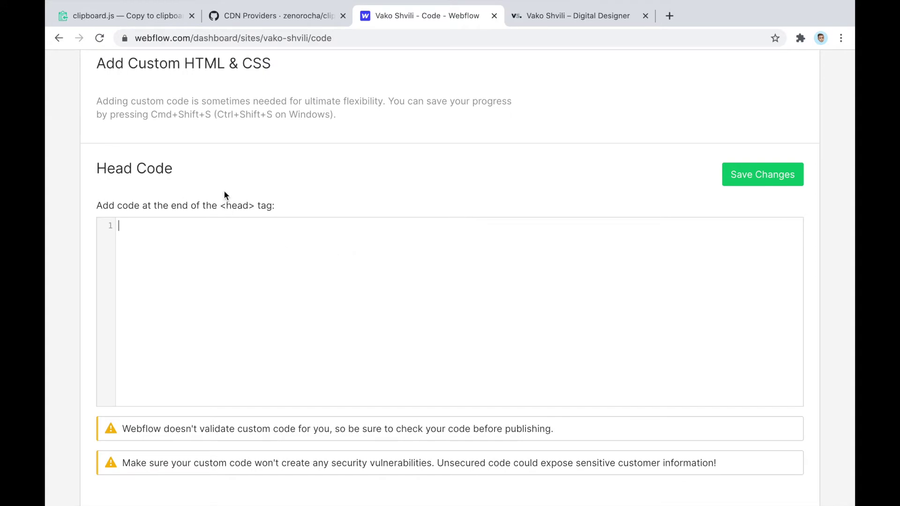
scroll(228, 209, "down", 6)
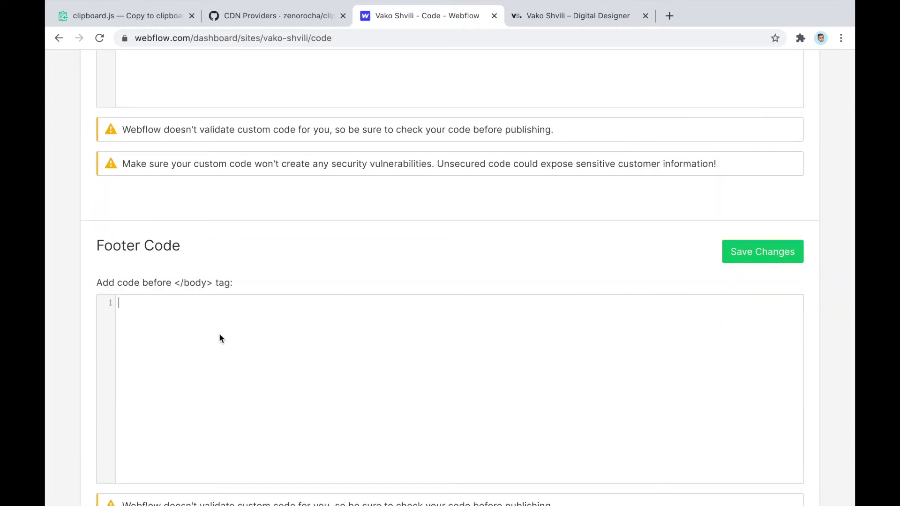
scroll(220, 338, "up", 4)
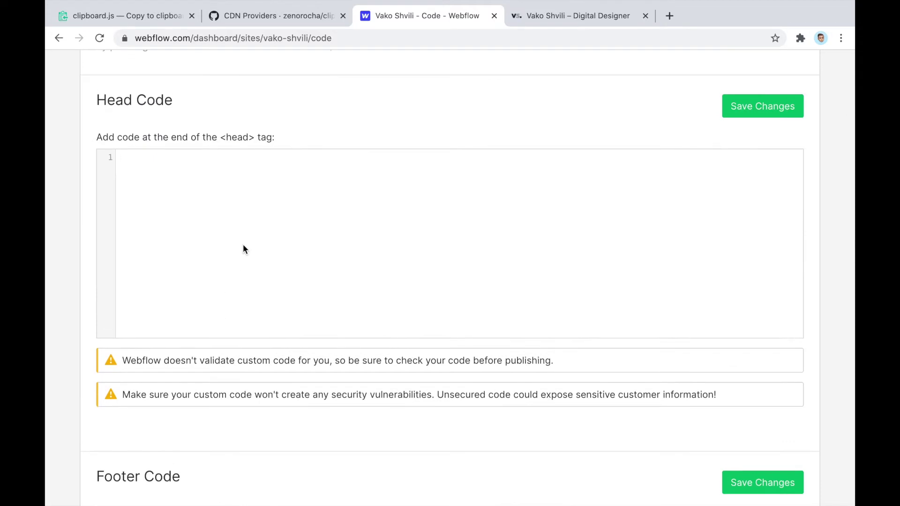
Paste the jsDelivr clipboard.js 2.0.6 script tag into Head Code and select that line
key("super+v")
scroll(243, 248, "down", 2)
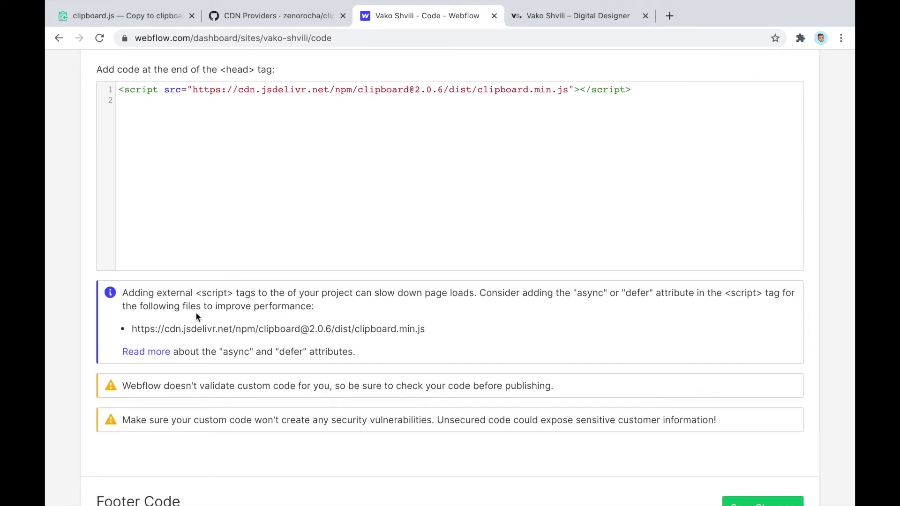
scroll(268, 236, "up", 3)
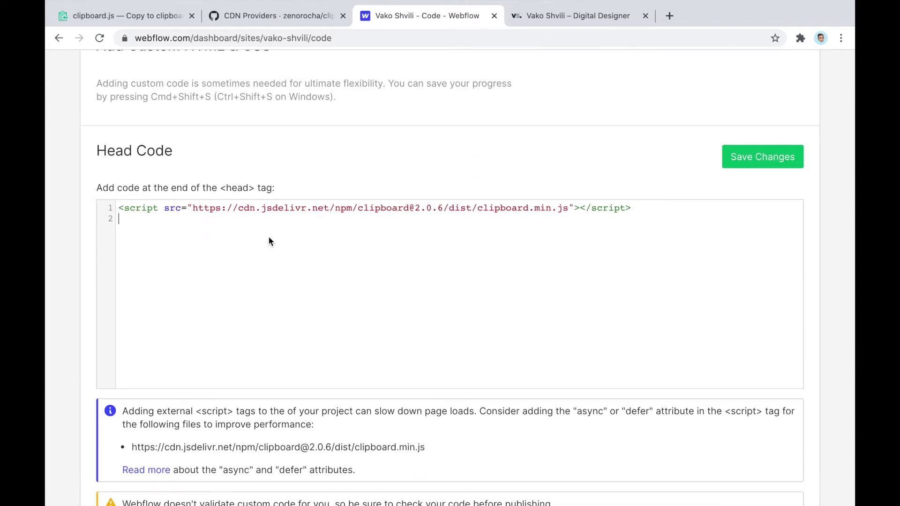
scroll(269, 242, "down", 2)
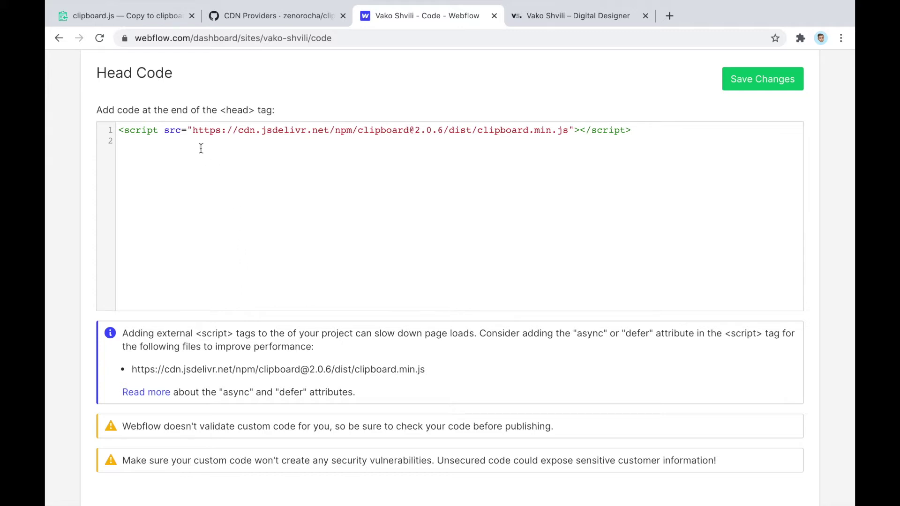
triple_click(189, 133)
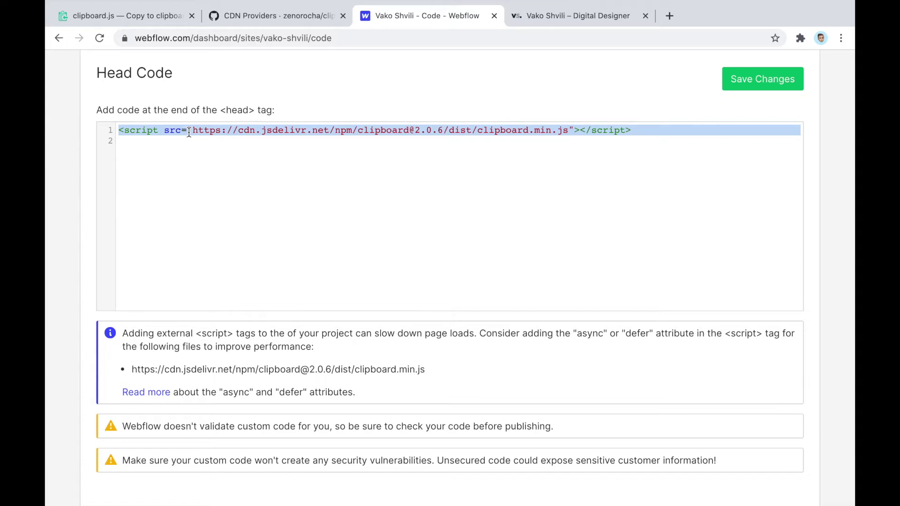
Cut the jsDelivr script tag out of Head Code and paste it into the Footer Code field
key("ctrl+x")
scroll(189, 132, "down", 6)
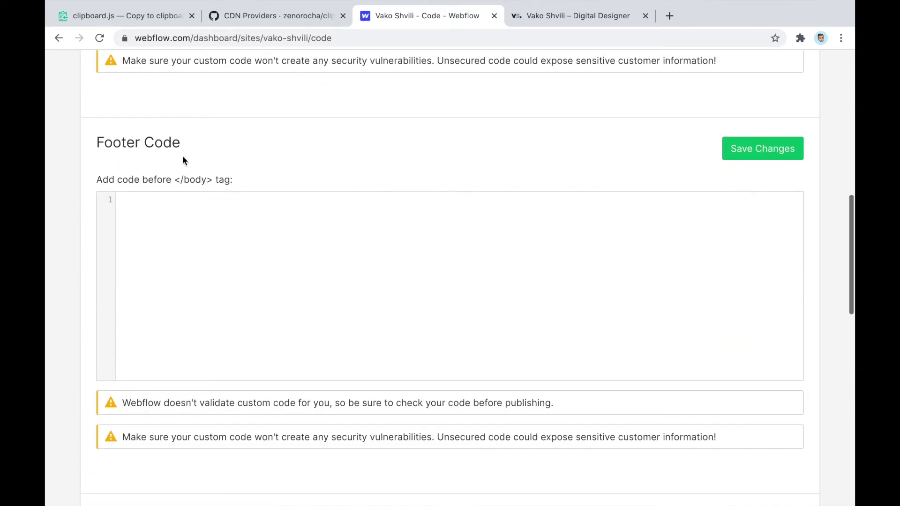
left_click(157, 277)
scroll(156, 276, "down", 1)
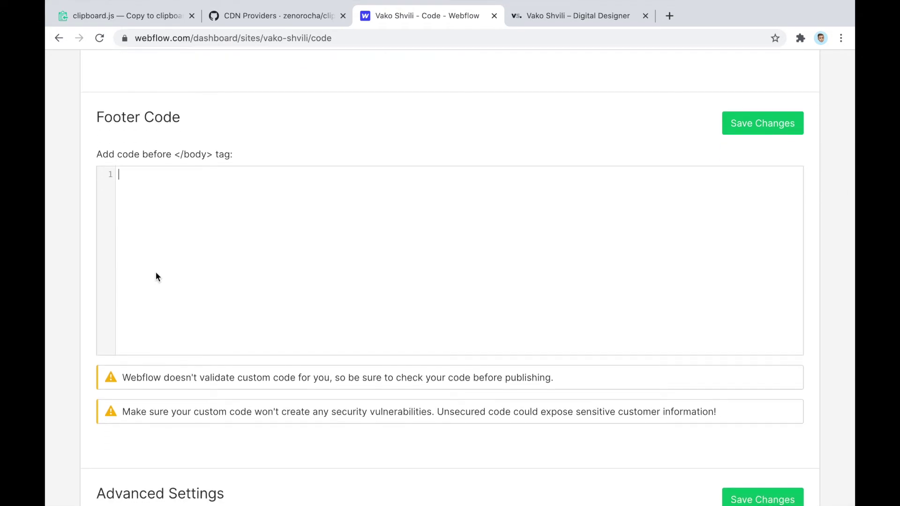
key("ctrl+v")
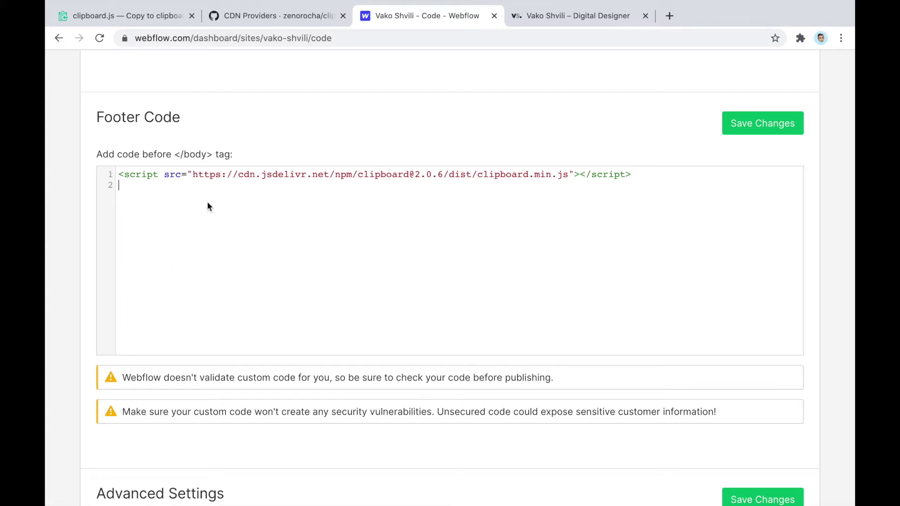
scroll(352, 187, "up", 2)
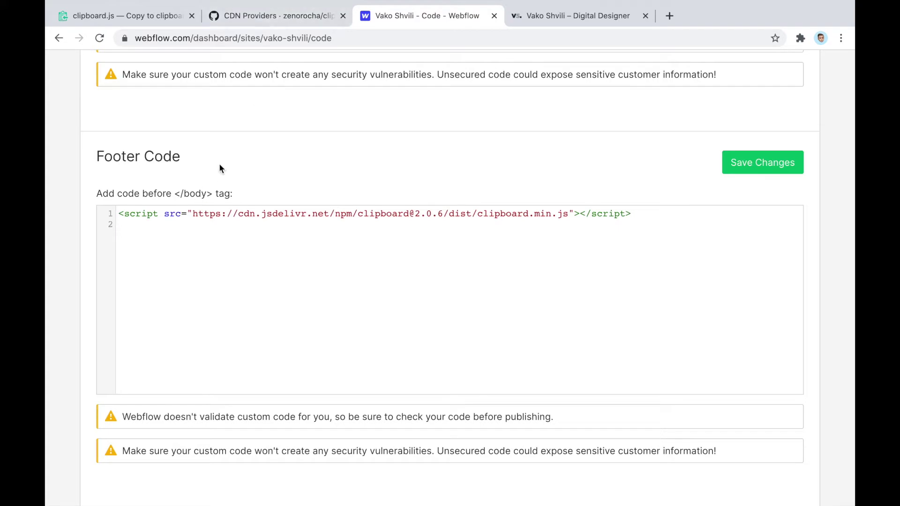
left_click(282, 16)
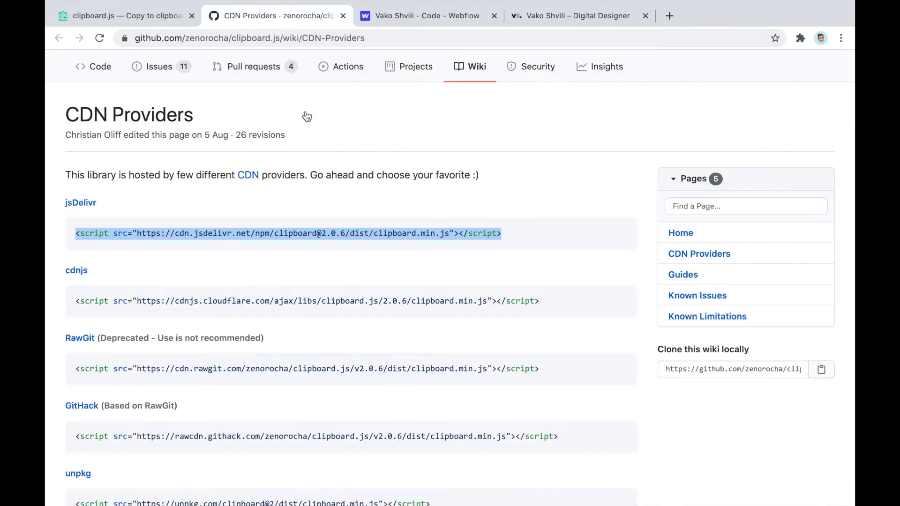
Scroll the clipboard.js site down to its Setup section
left_click(135, 18)
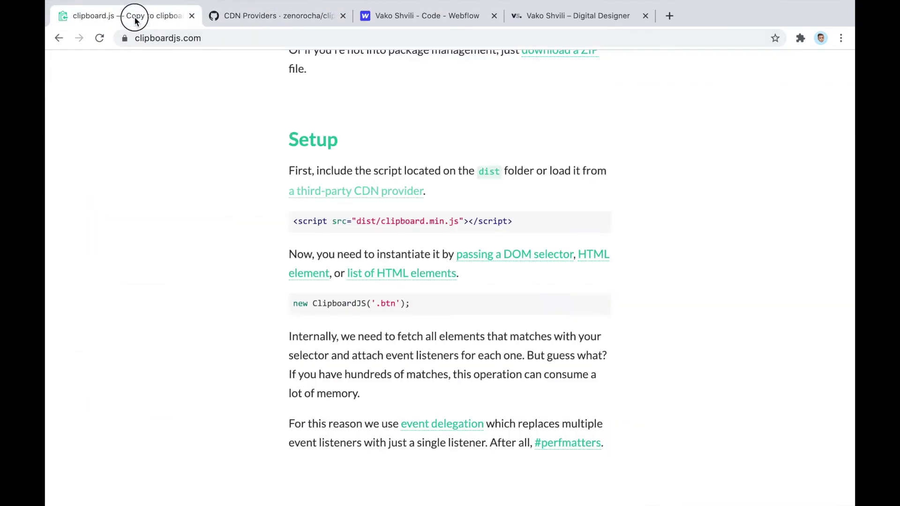
scroll(165, 191, "down", 2)
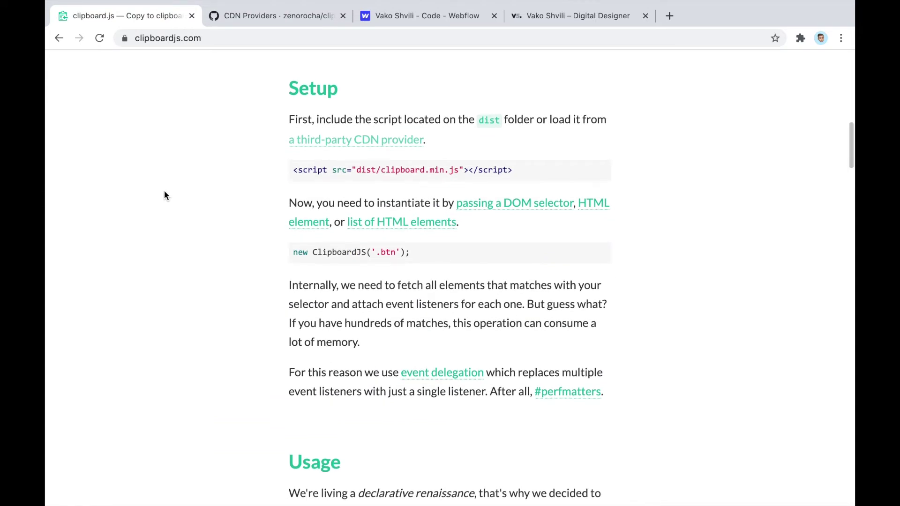
scroll(164, 191, "down", 3)
scroll(164, 191, "up", 3)
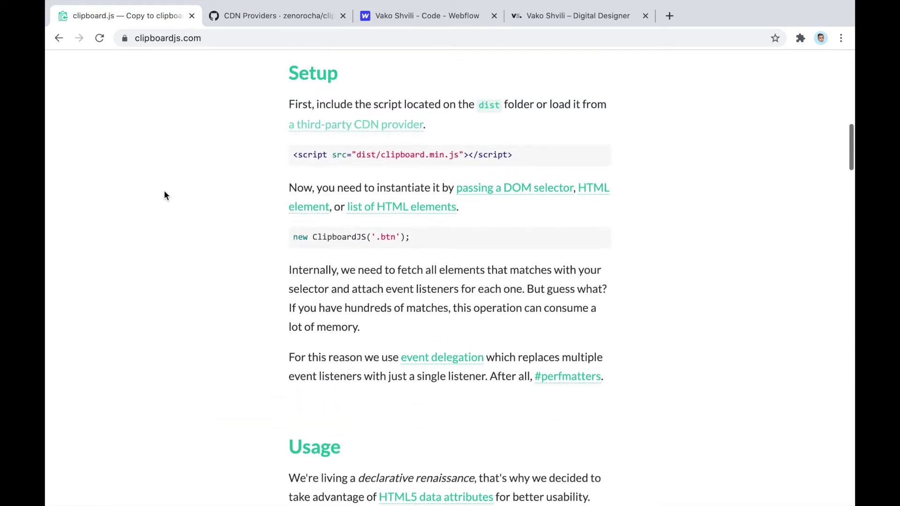
scroll(206, 165, "down", 1)
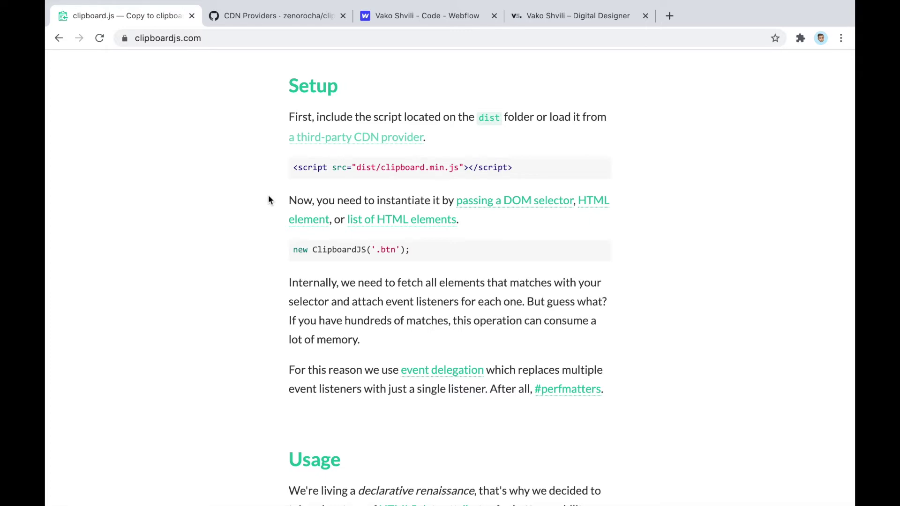
scroll(268, 196, "down", 2)
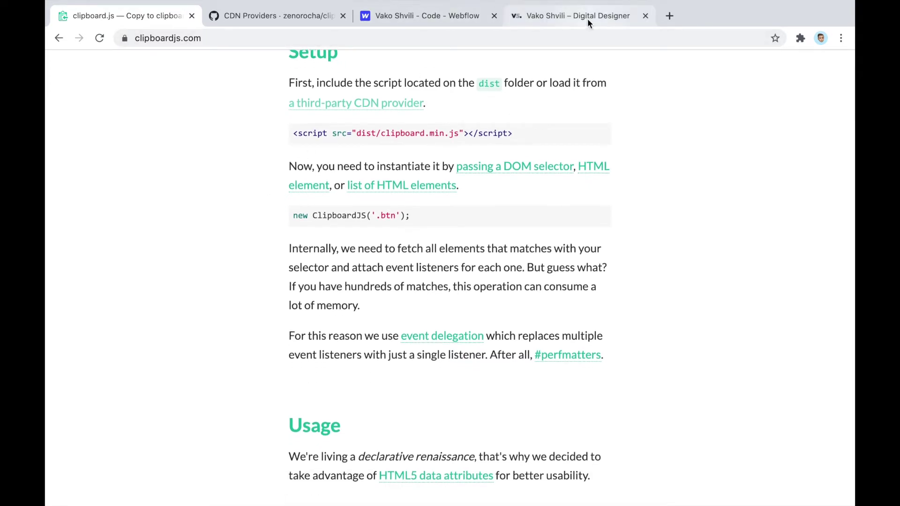
mouse_move(367, 219)
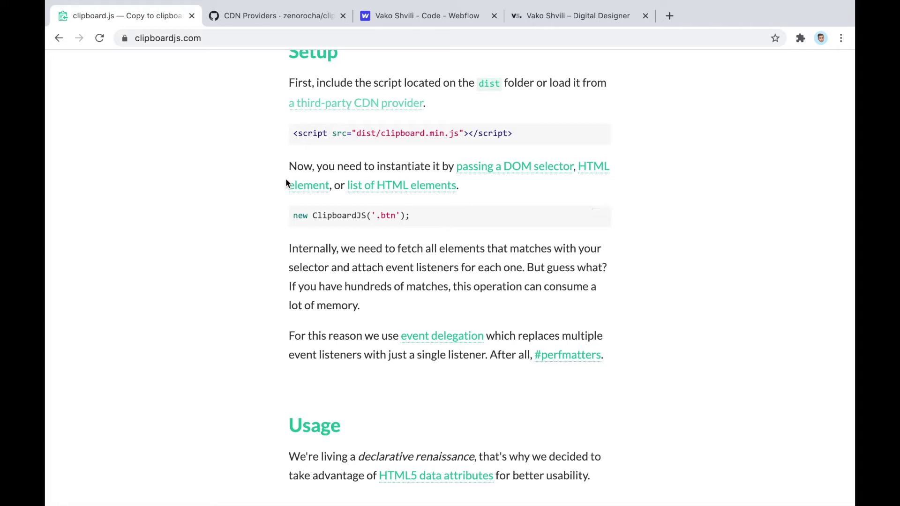
Copy the new ClipboardJS('.btn'); line and highlight its .btn selector
left_click_drag(288, 168, 507, 197)
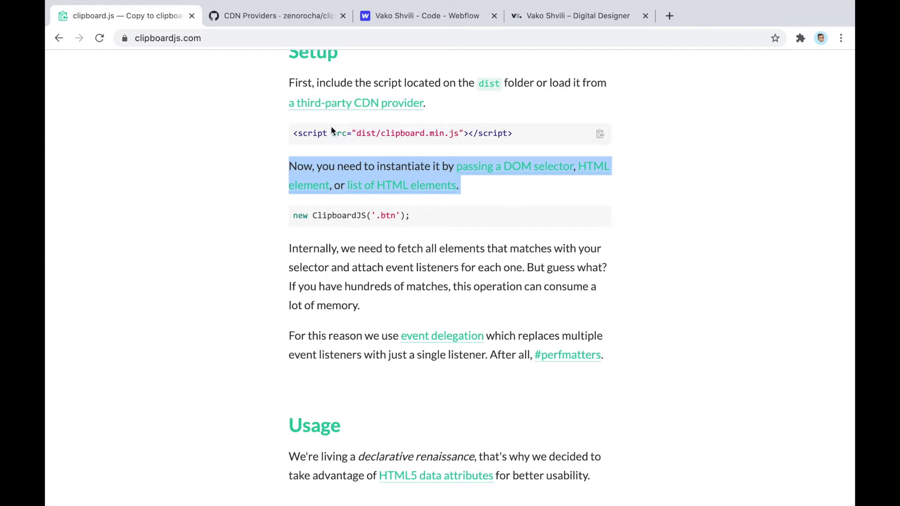
left_click(303, 216)
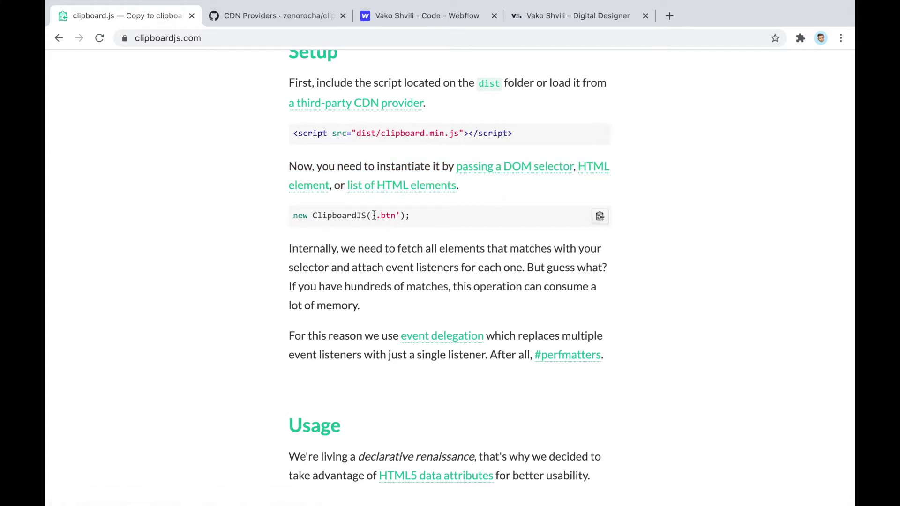
left_click_drag(411, 216, 282, 218)
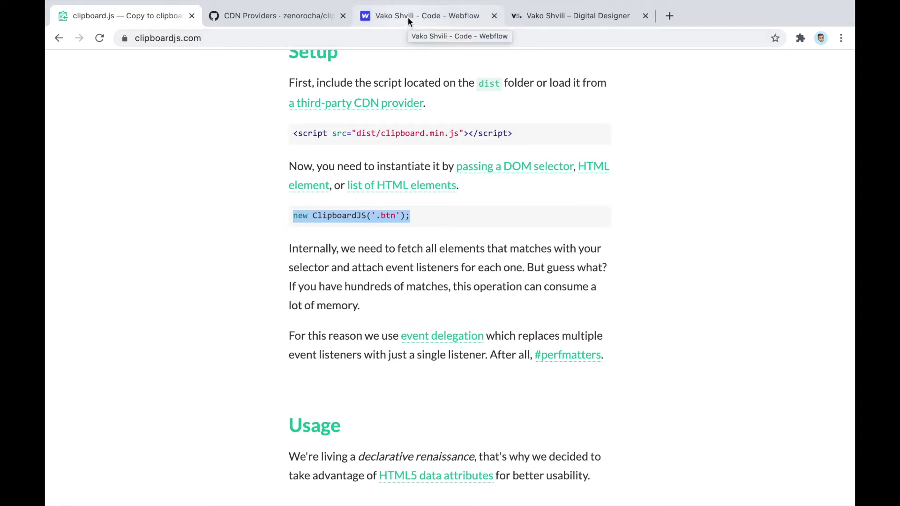
left_click(294, 237)
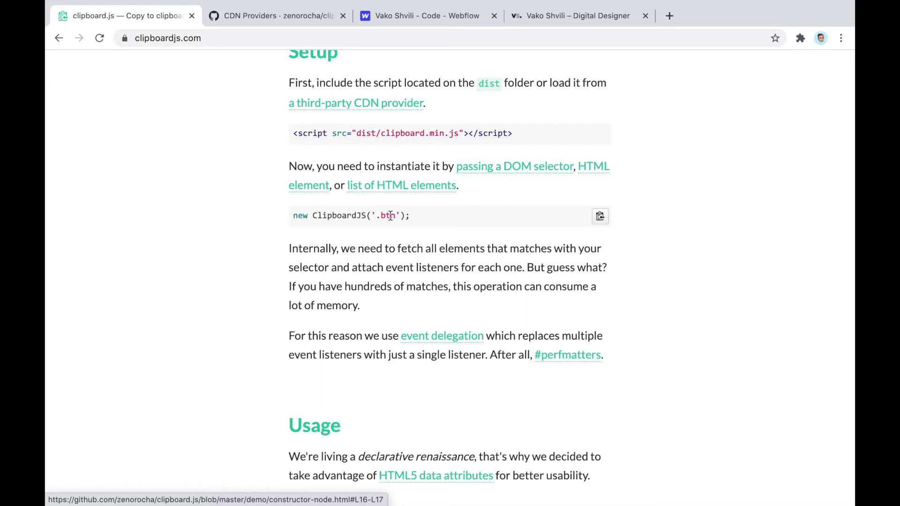
left_click_drag(376, 216, 397, 218)
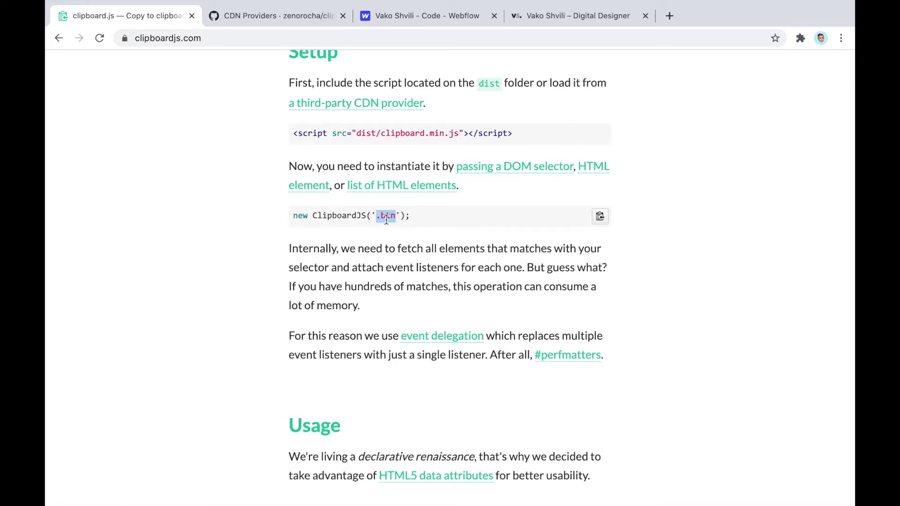
Paste new ClipboardJS('.btn'); as line 2 of the Footer Code
left_click(395, 17)
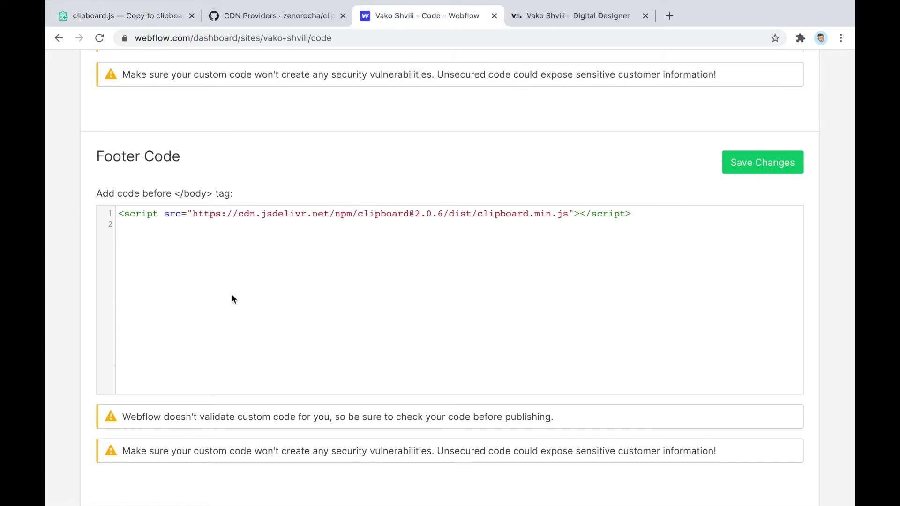
key("super+v")
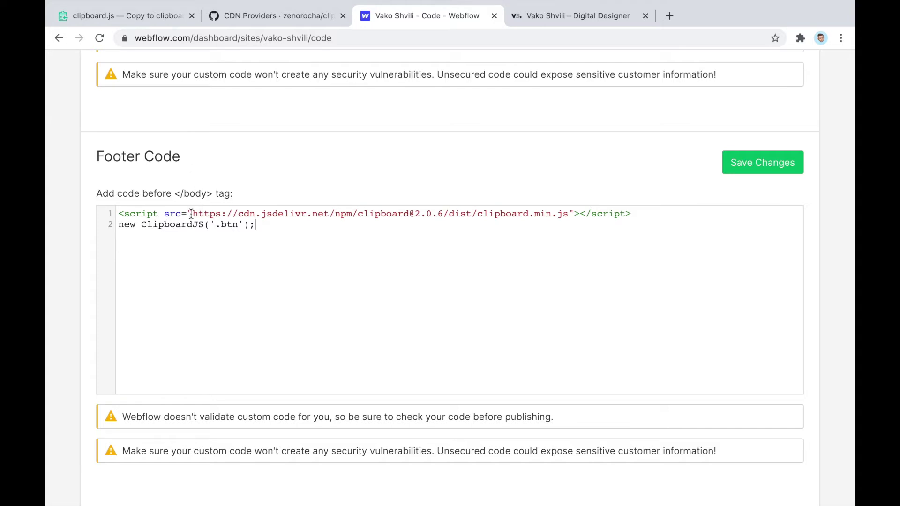
triple_click(162, 225)
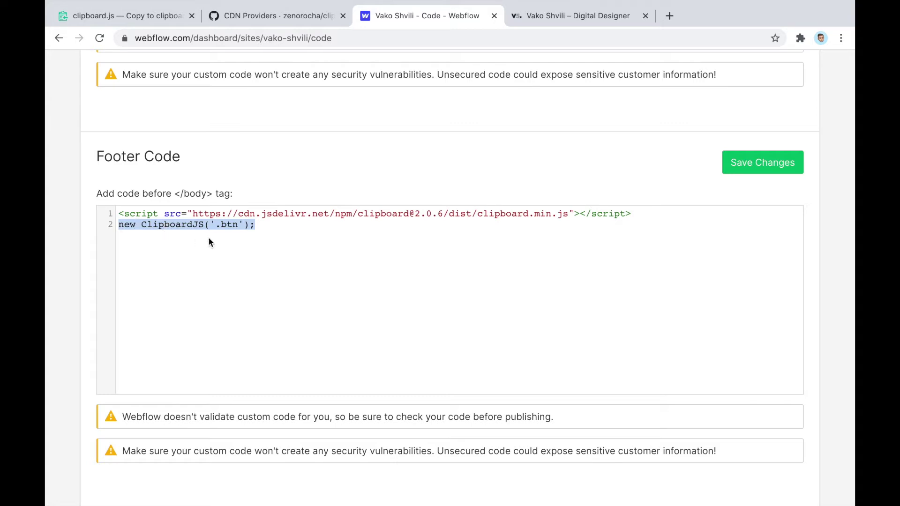
left_click(268, 230)
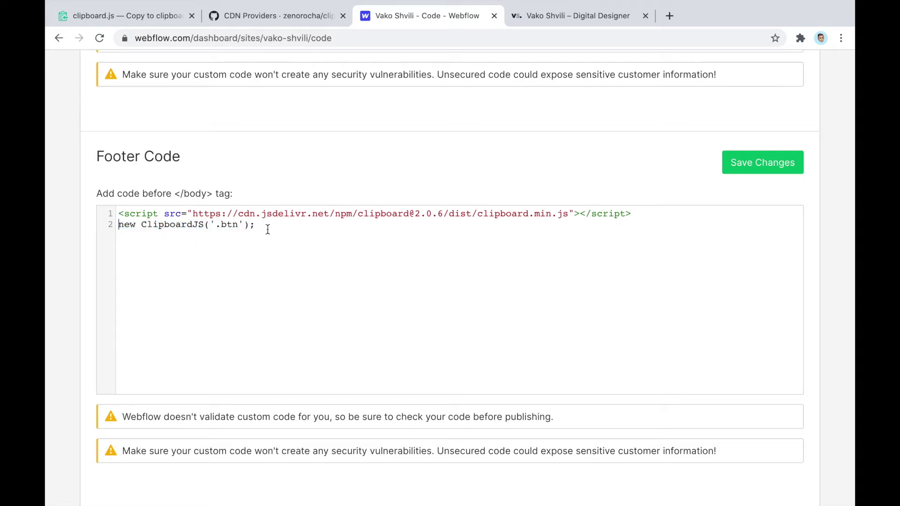
double_click(135, 214)
left_click(121, 226)
Wrap line 2 in opening <script> and closing </script> tags
type("<>")
key("Left")
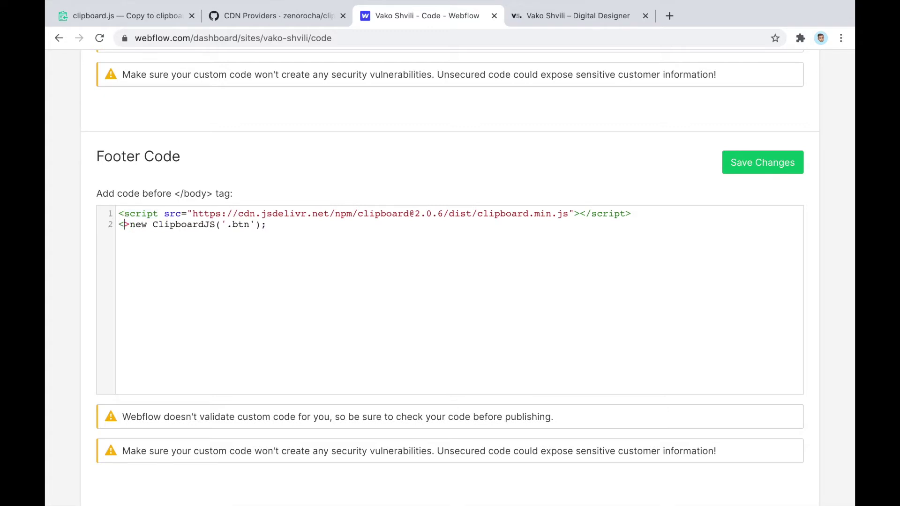
key("ctrl+v")
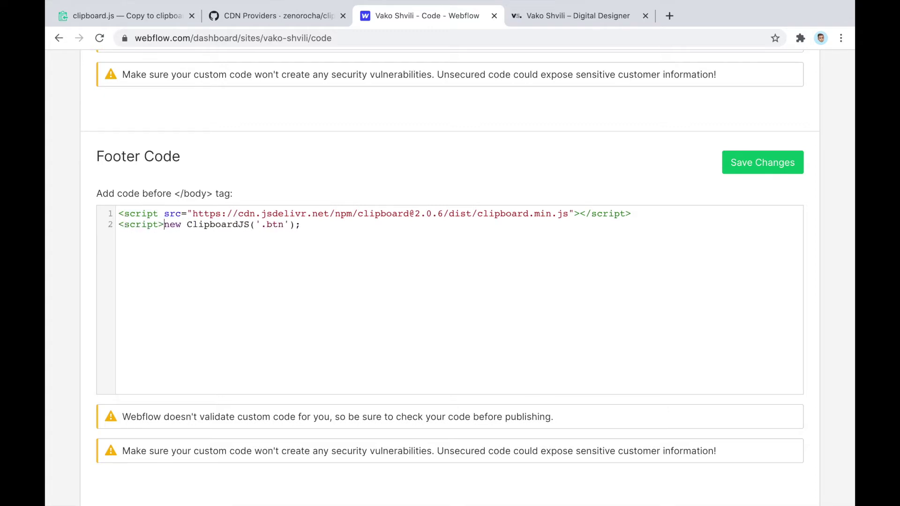
left_click(301, 224)
type("<>")
key("Left")
type("/script")
Check the script tags on lines 1 and 2 and the src attribute, then revisit the clipboard.js docs
double_click(143, 225)
double_click(330, 225)
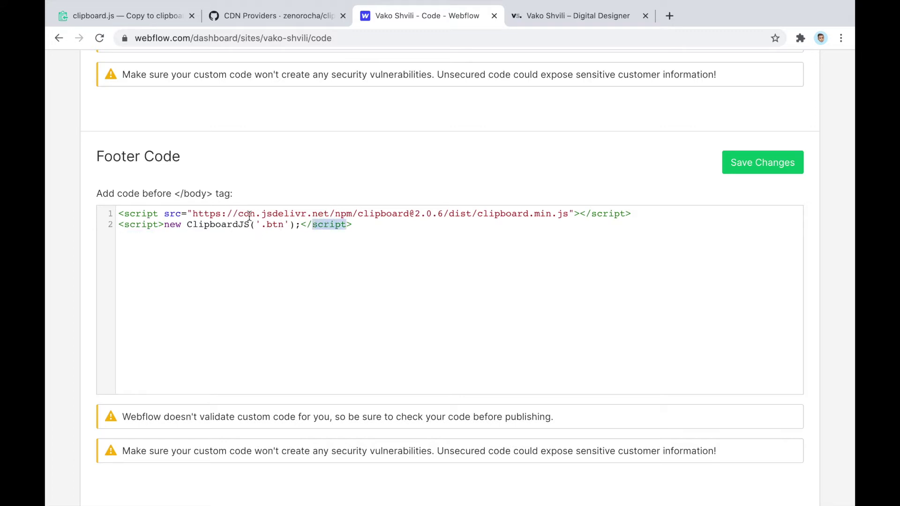
double_click(149, 214)
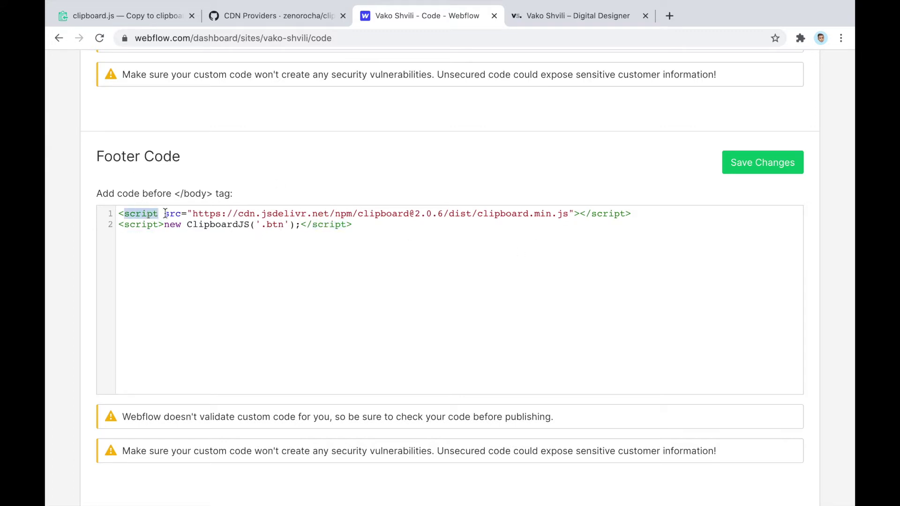
left_click_drag(164, 214, 579, 216)
left_click(580, 215)
left_click_drag(163, 215, 571, 214)
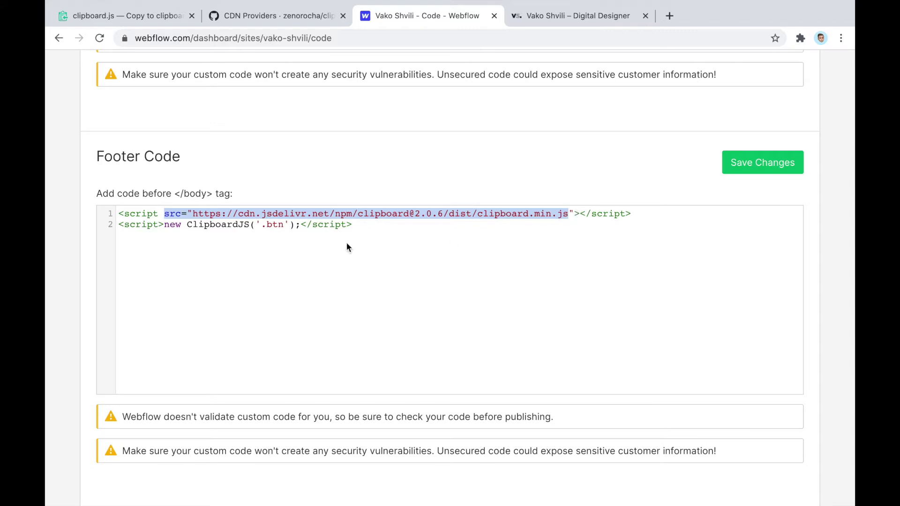
left_click(250, 224)
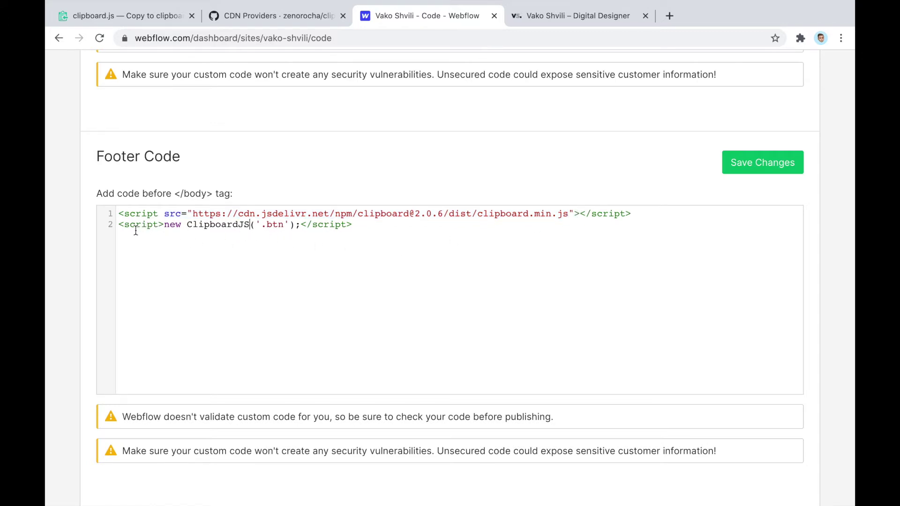
left_click_drag(121, 226, 166, 225)
left_click_drag(301, 225, 361, 228)
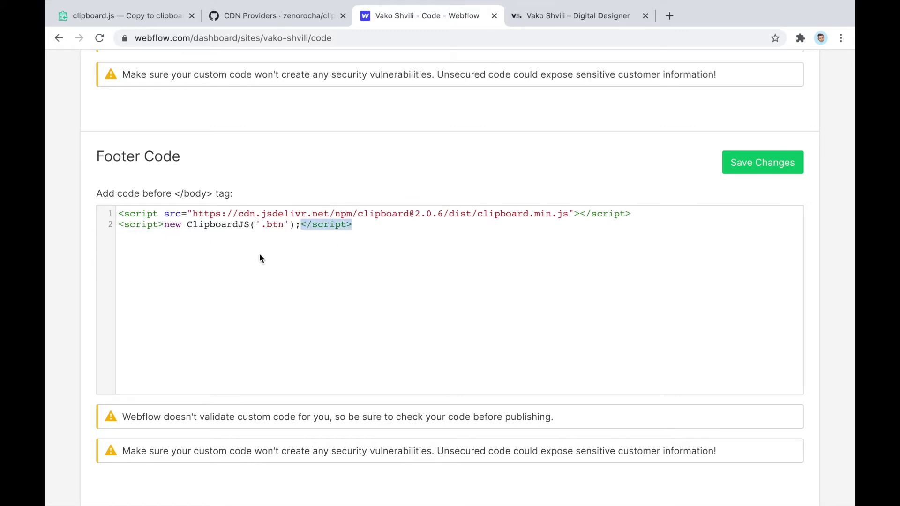
left_click(246, 249)
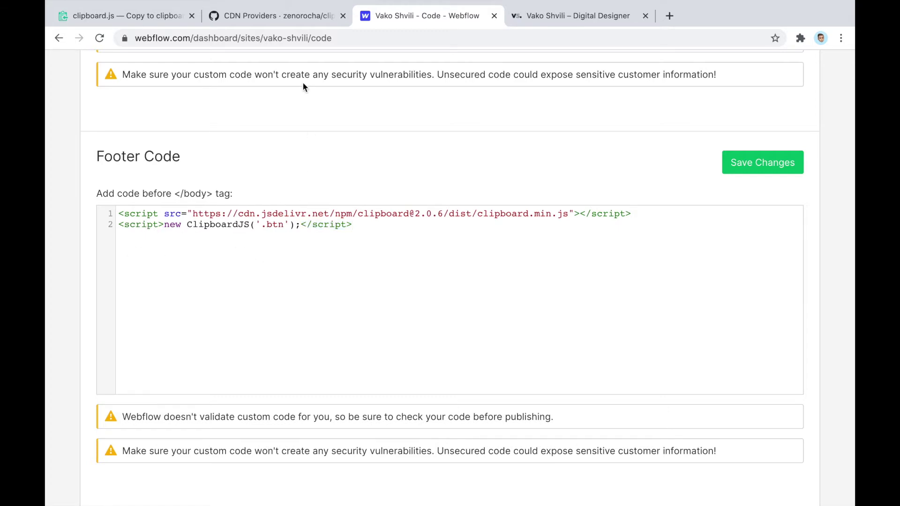
left_click(164, 17)
left_click(311, 212)
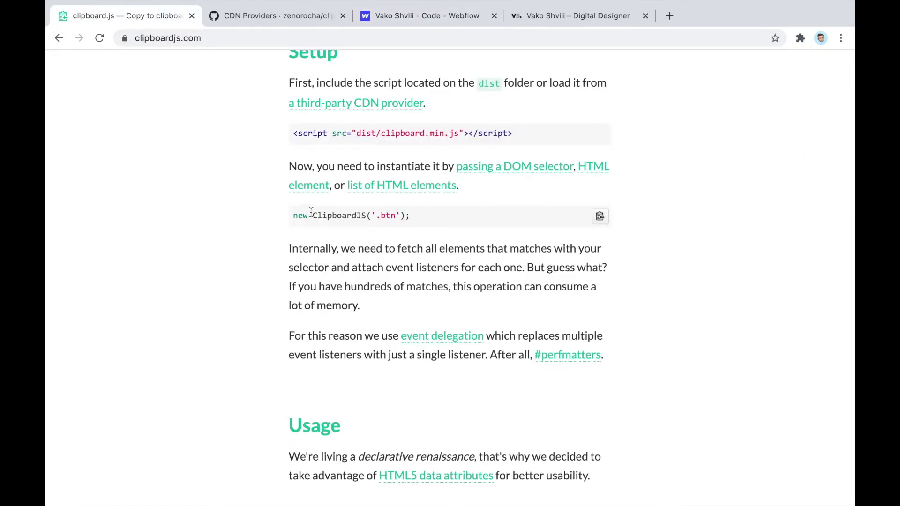
Save the Footer Code changes with both clipboard.js script lines and launch the Designer
left_click(404, 18)
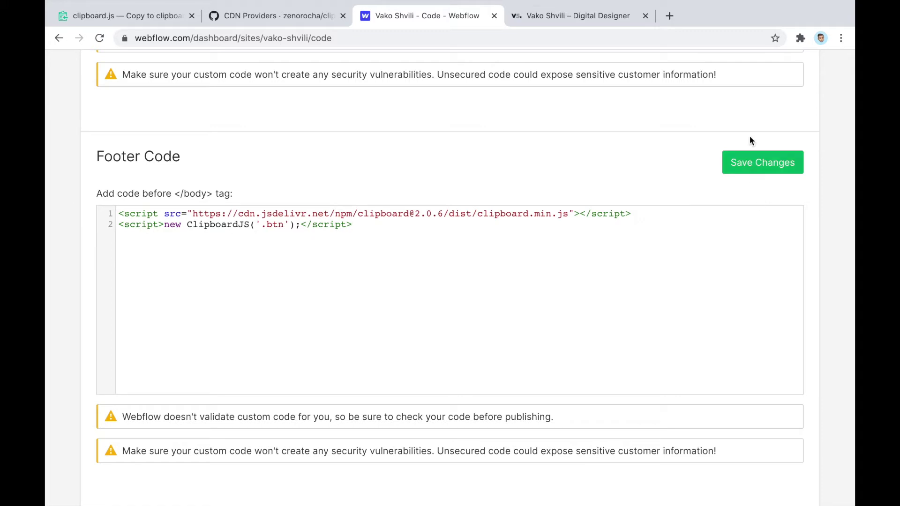
left_click(755, 162)
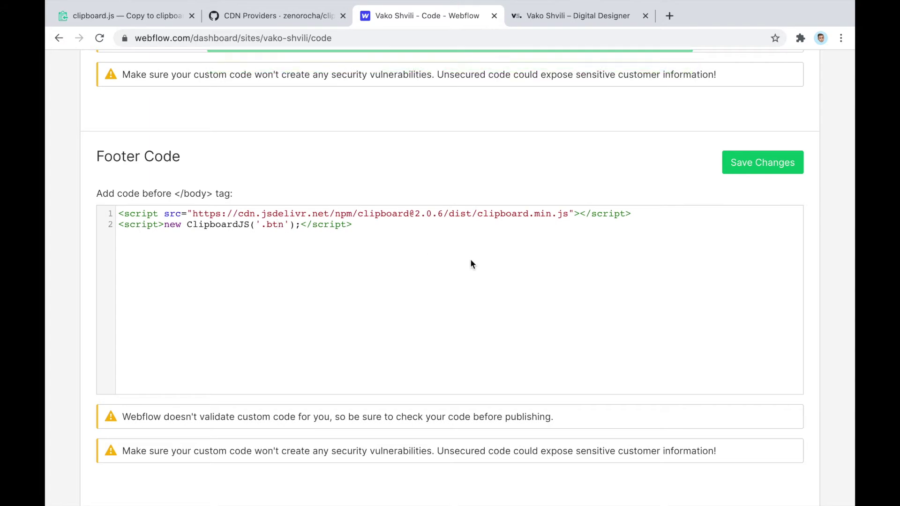
scroll(471, 259, "up", 15)
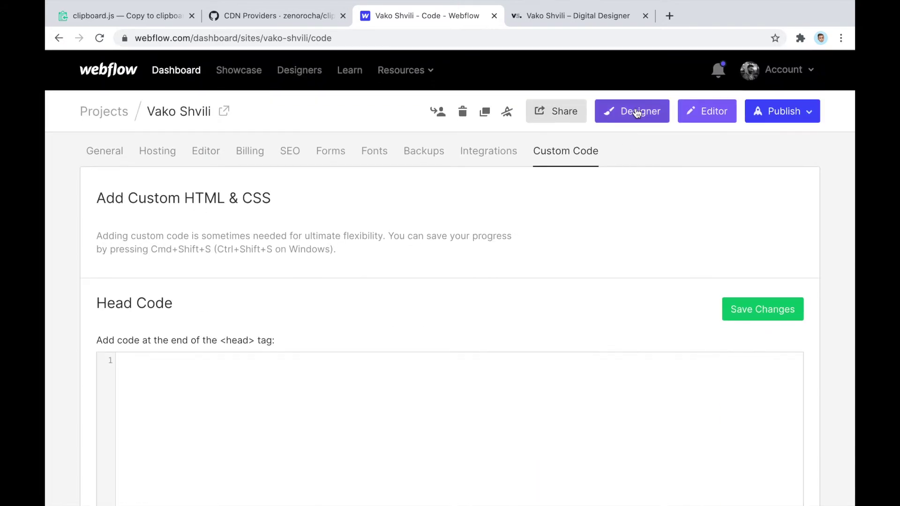
left_click(636, 114)
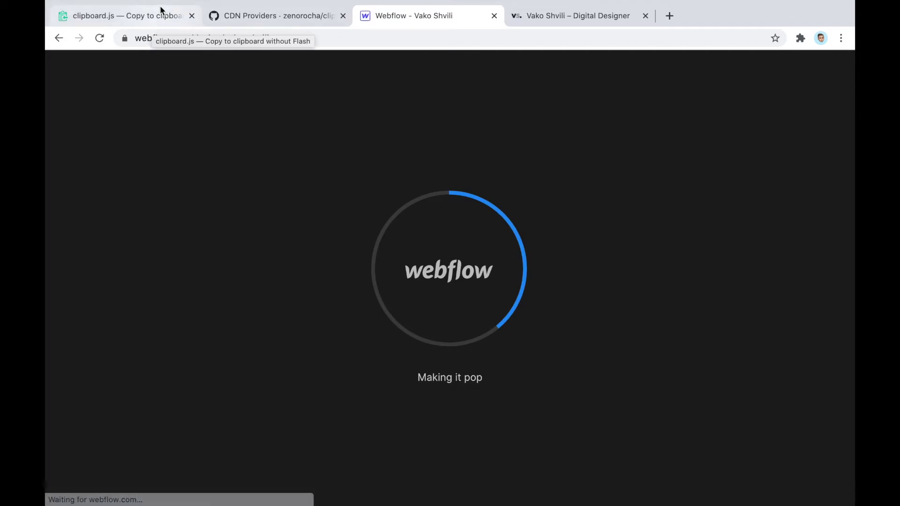
Back in the clipboard.js docs, try the copy-from-input example by copying its example URL
left_click(160, 14)
scroll(282, 294, "up", 1)
scroll(282, 292, "down", 9)
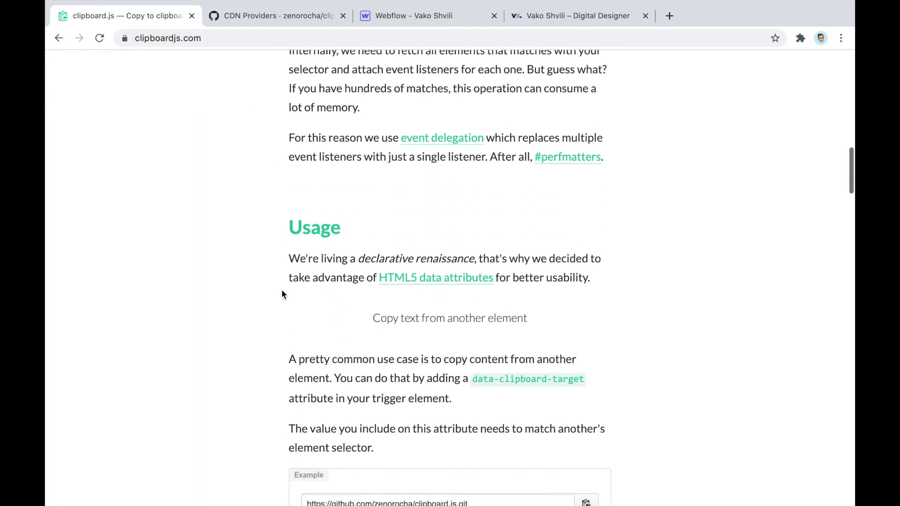
scroll(268, 209, "up", 2)
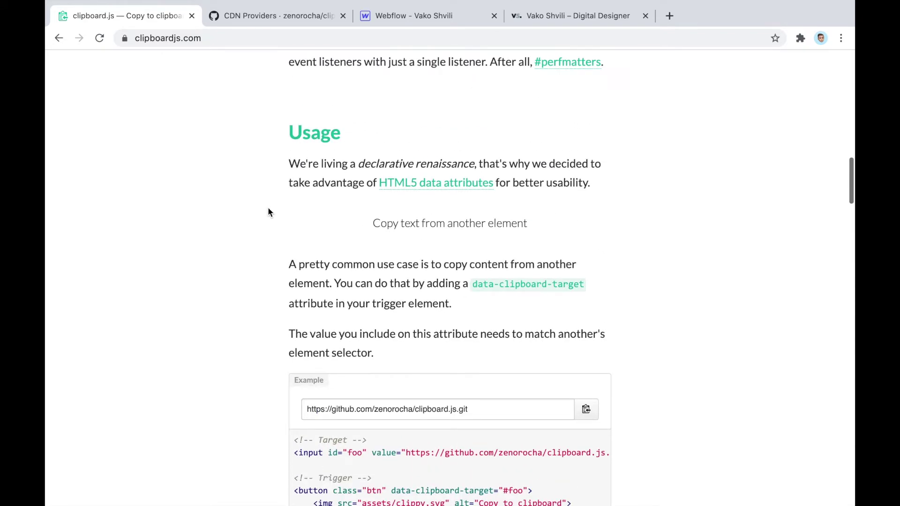
scroll(278, 170, "down", 1)
scroll(356, 276, "down", 1)
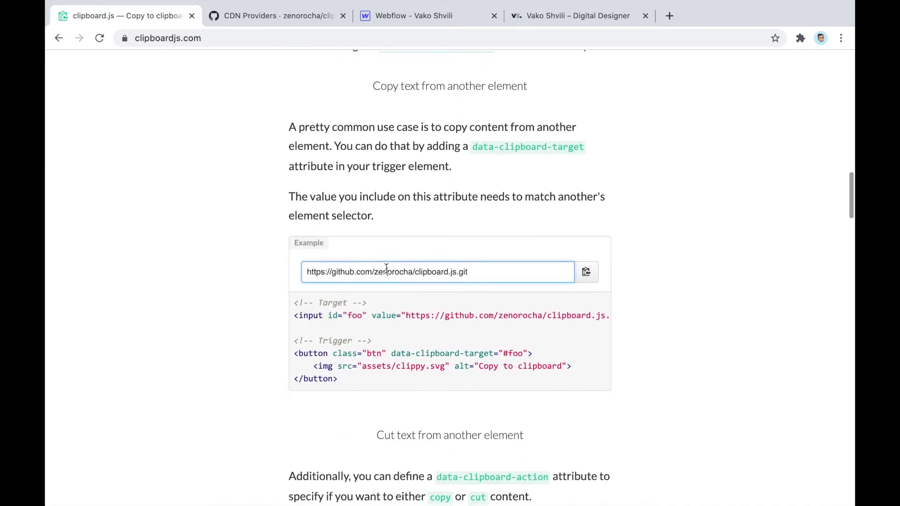
triple_click(376, 273)
scroll(469, 263, "down", 1)
left_click(589, 252)
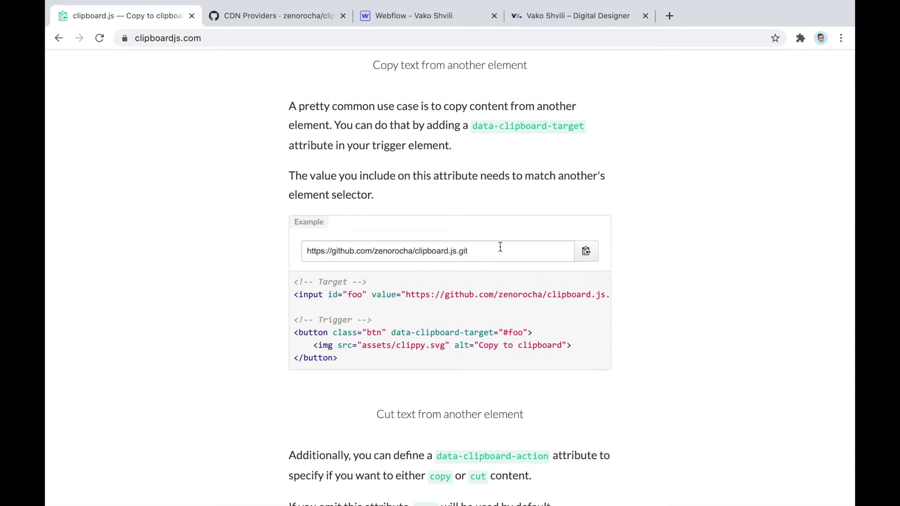
left_click(586, 252)
triple_click(484, 251)
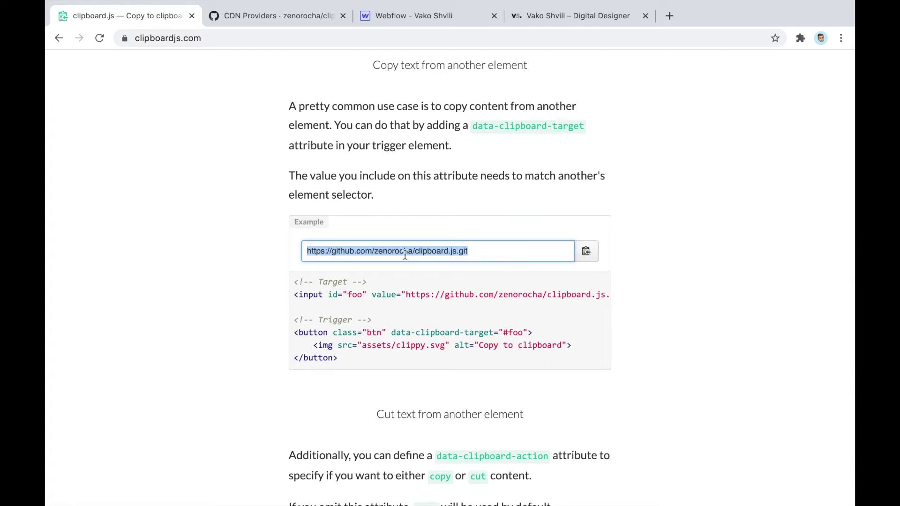
Copy the 'Copy text from attribute' example and paste it into the address bar to check it
scroll(404, 253, "down", 4)
scroll(264, 209, "down", 15)
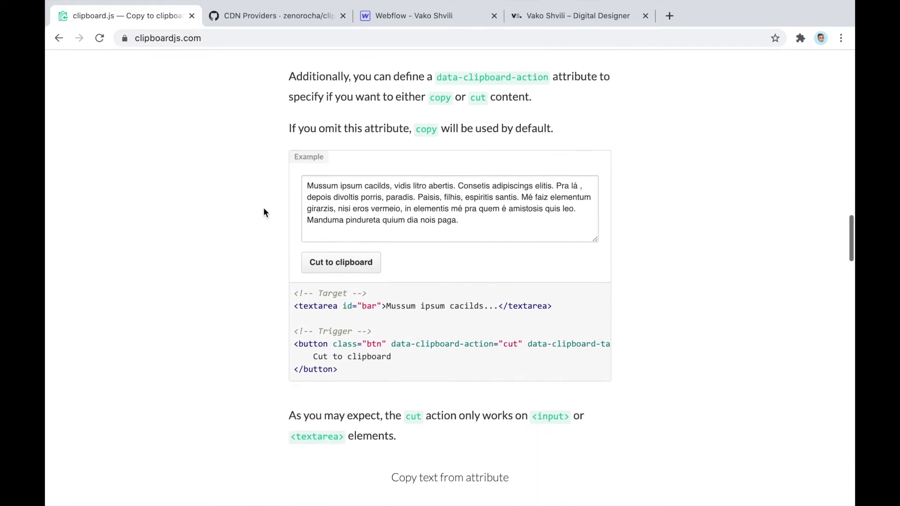
scroll(263, 210, "down", 10)
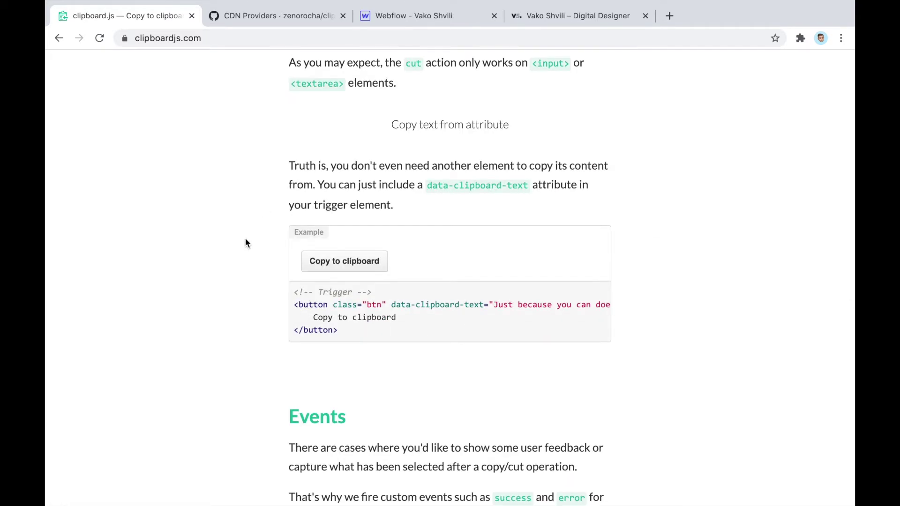
scroll(256, 202, "up", 2)
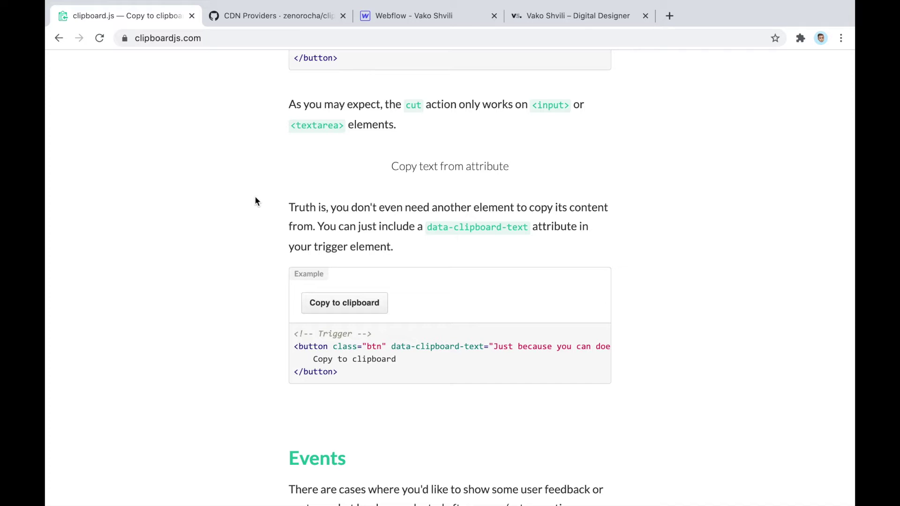
scroll(256, 201, "down", 4)
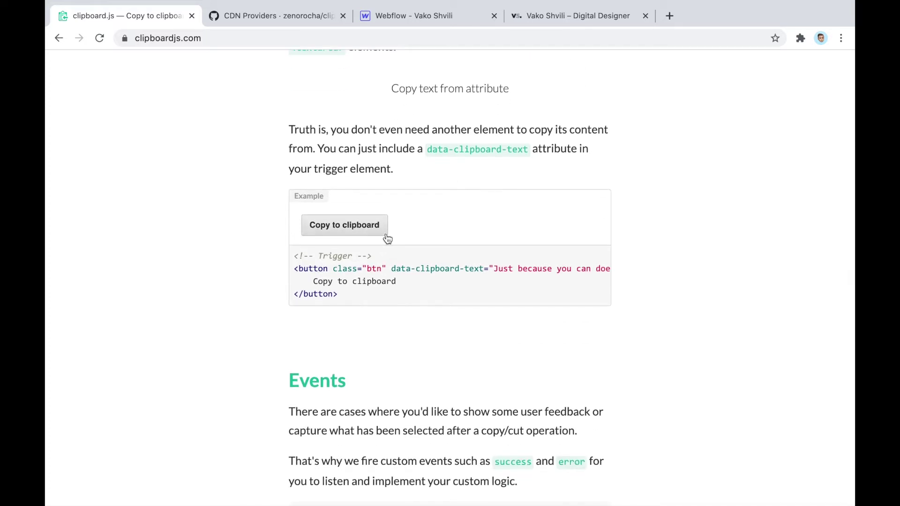
scroll(352, 187, "down", 1)
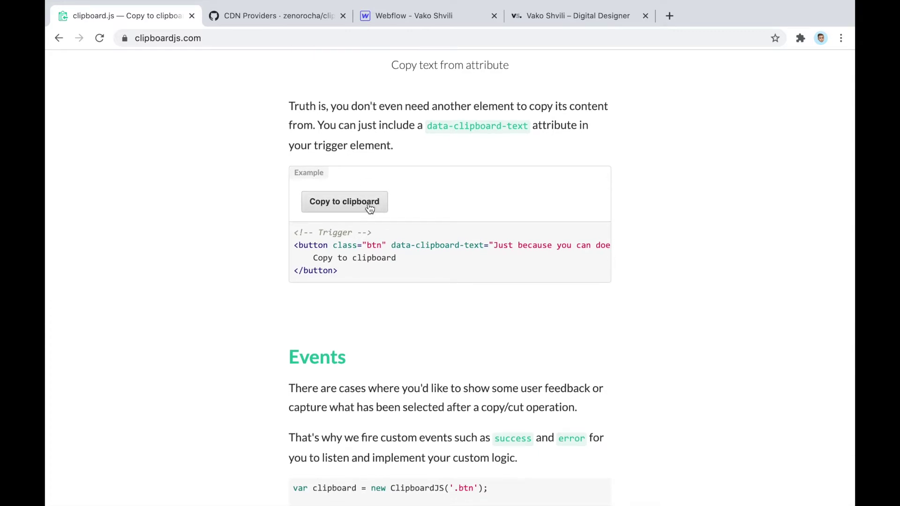
scroll(370, 208, "down", 1)
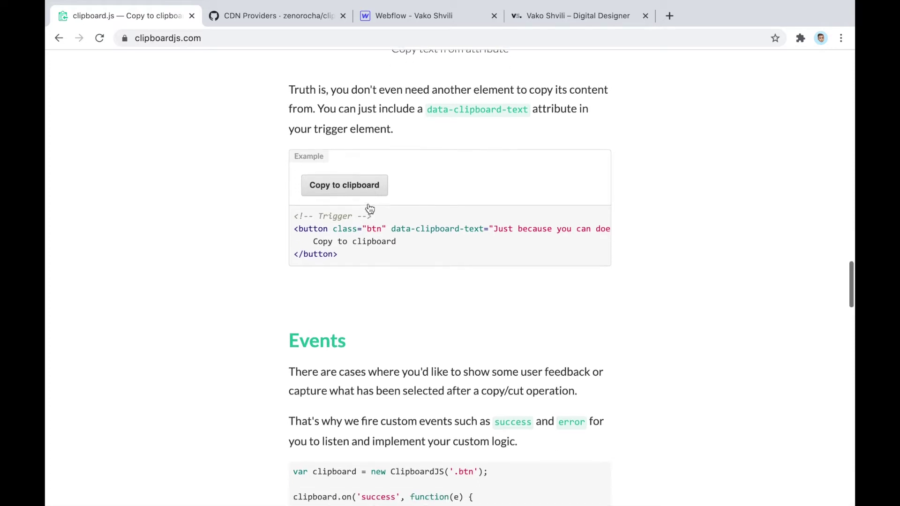
left_click(335, 184)
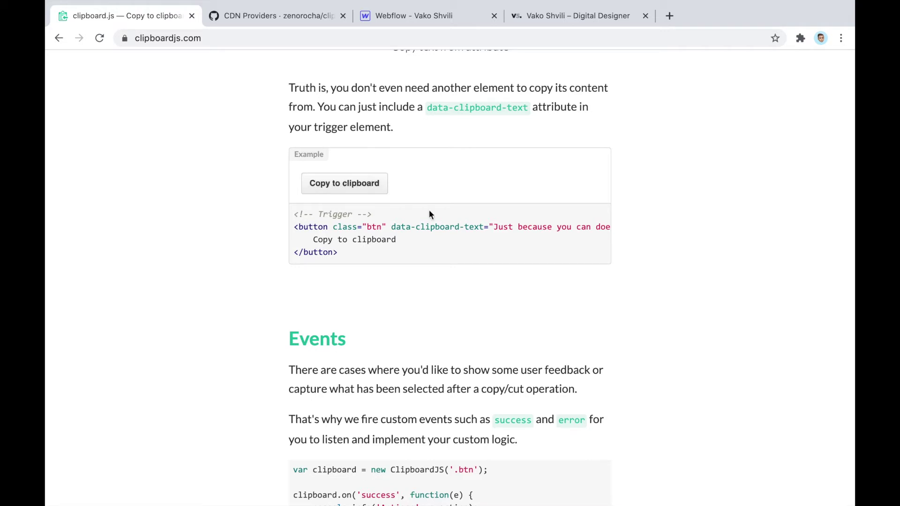
left_click(272, 38)
key("ctrl+v")
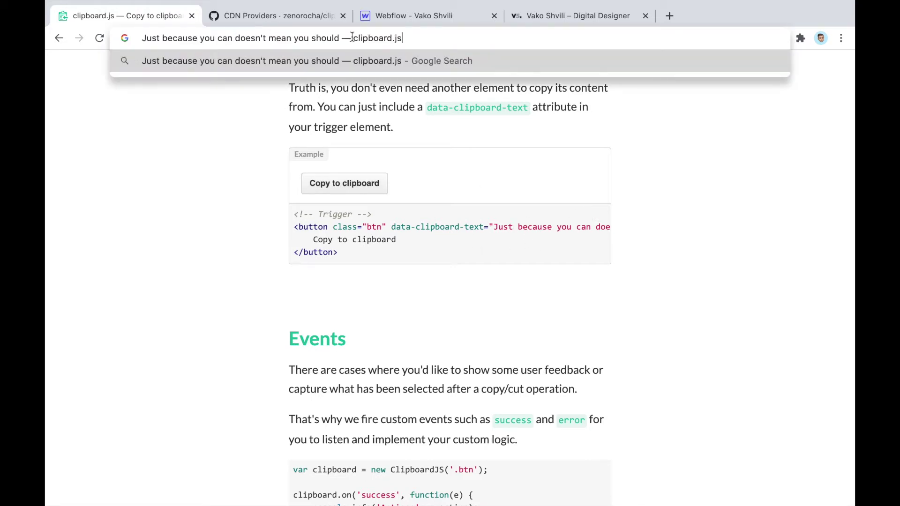
left_click(203, 196)
Select the data-clipboard-text attribute name in the example, then go back to Webflow
scroll(392, 261, "up", 1)
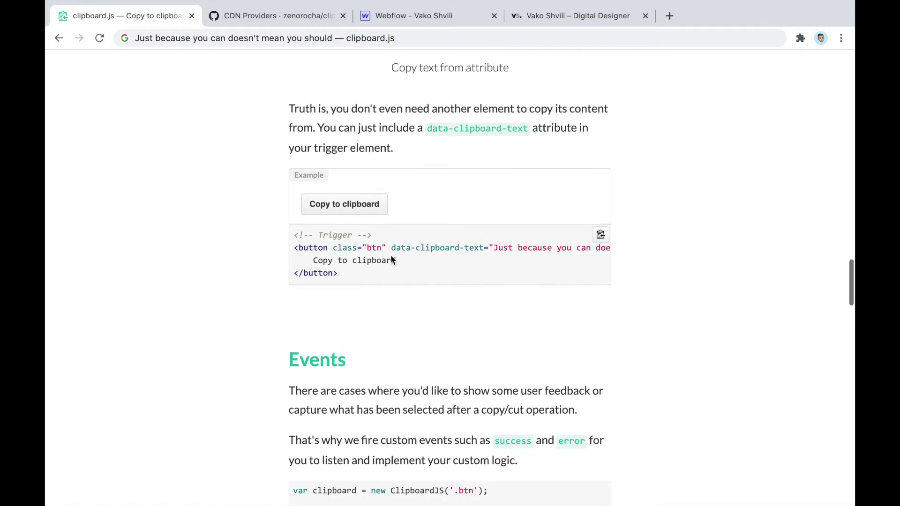
left_click(312, 205)
scroll(328, 206, "up", 1)
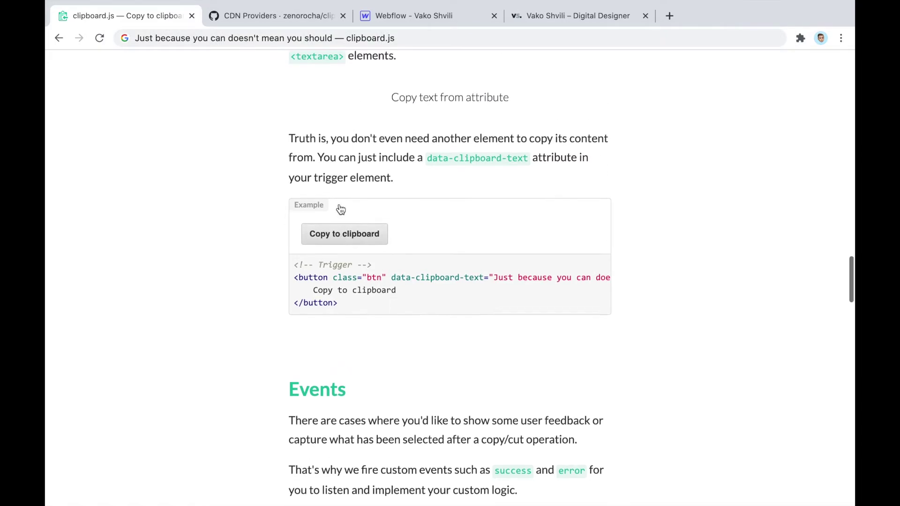
scroll(319, 268, "up", 3)
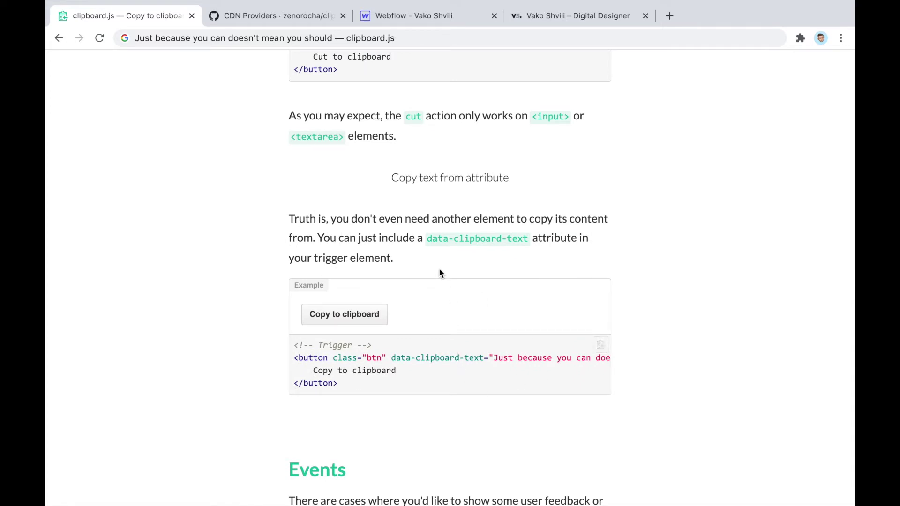
scroll(439, 270, "down", 2)
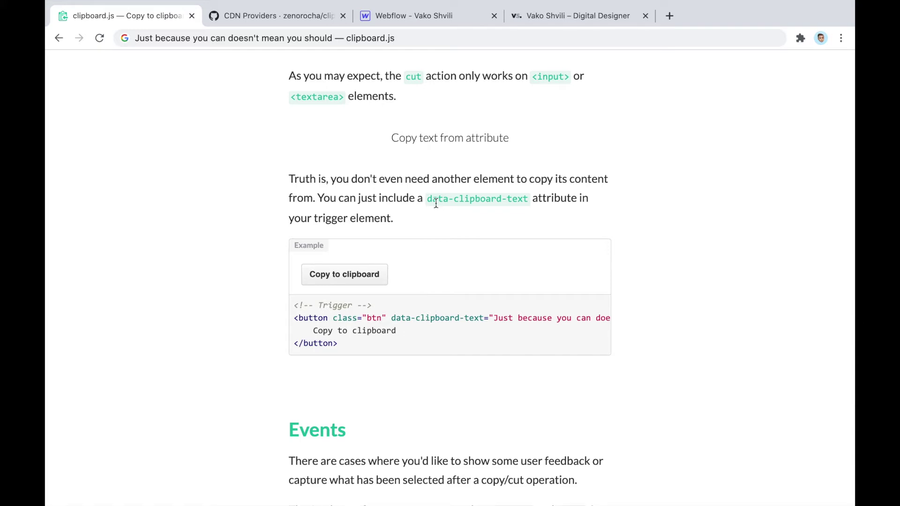
left_click_drag(428, 201, 528, 202)
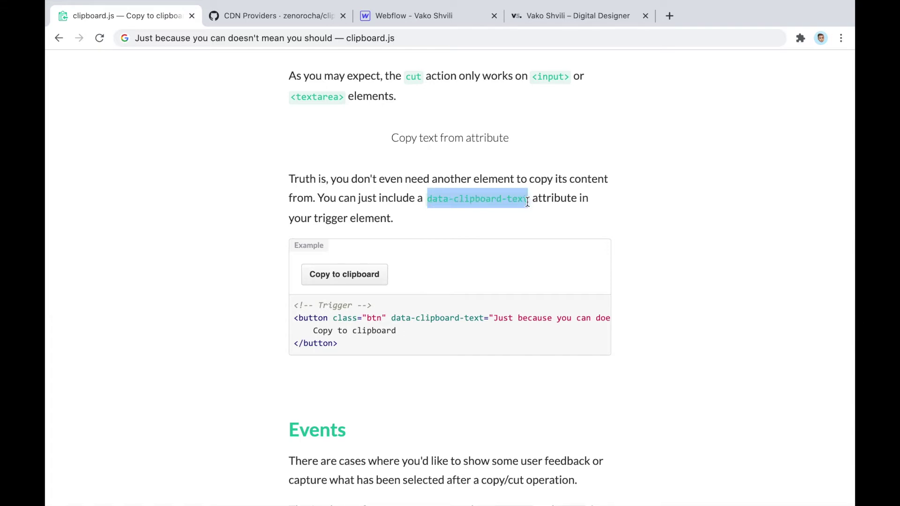
scroll(527, 201, "up", 10)
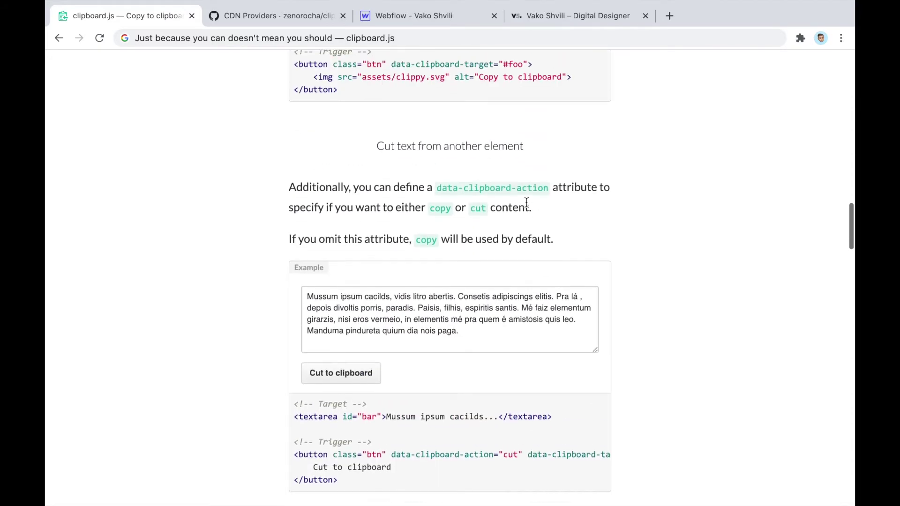
scroll(530, 192, "up", 7)
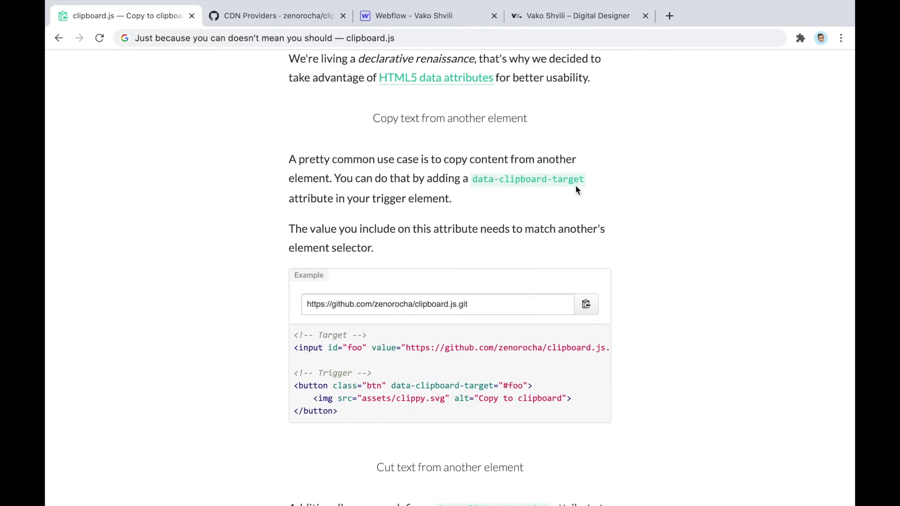
scroll(576, 184, "up", 2)
scroll(496, 154, "down", 13)
scroll(497, 156, "down", 8)
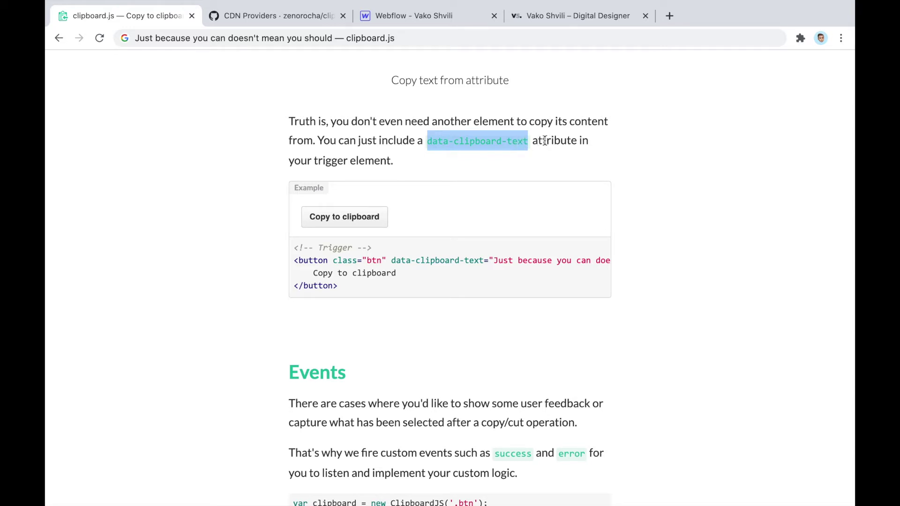
left_click(428, 16)
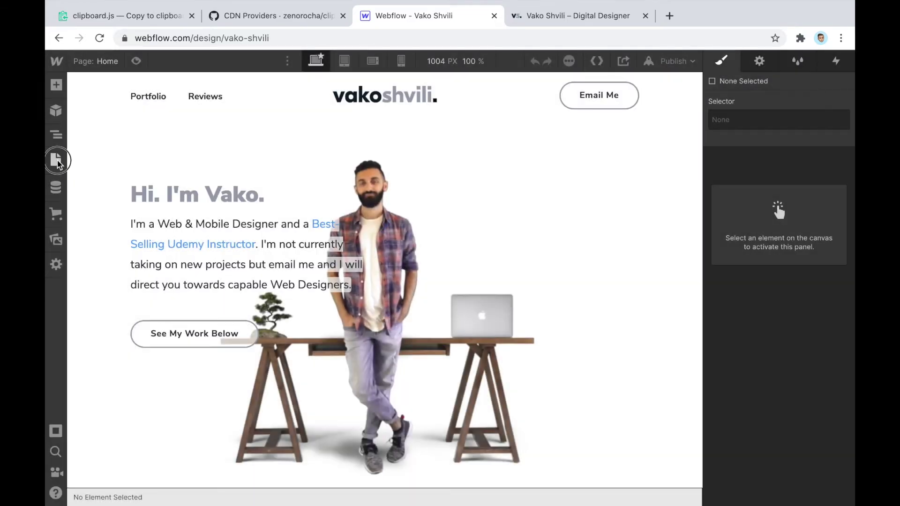
Open the Copy to Clipboard page, select the Email Me button and show its element settings
left_click(56, 160)
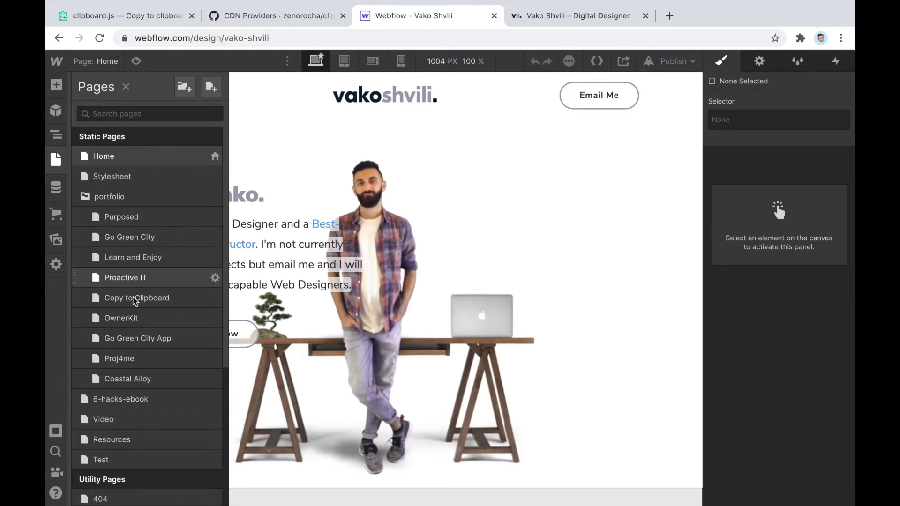
left_click(137, 300)
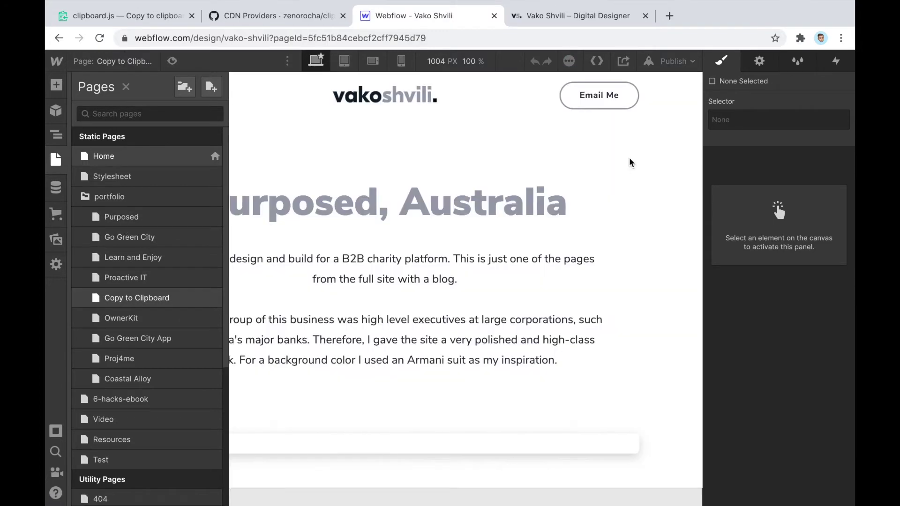
left_click(617, 101)
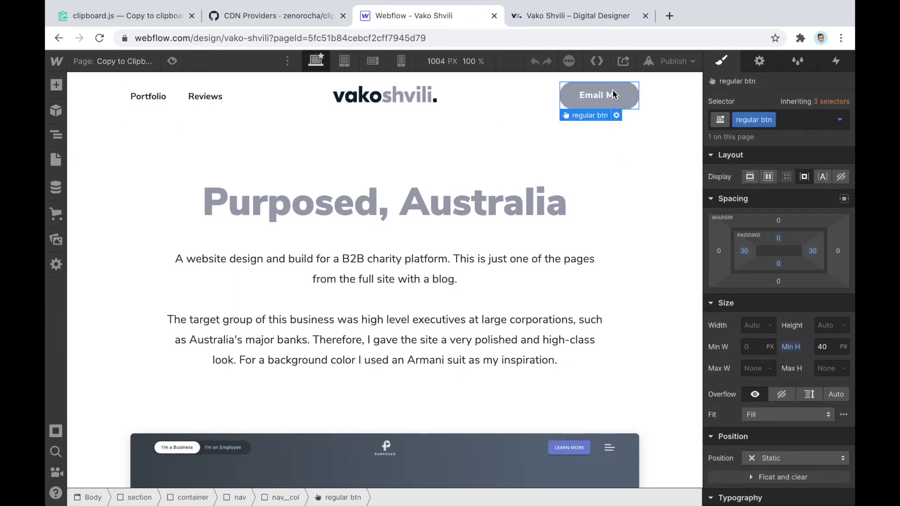
left_click(173, 62)
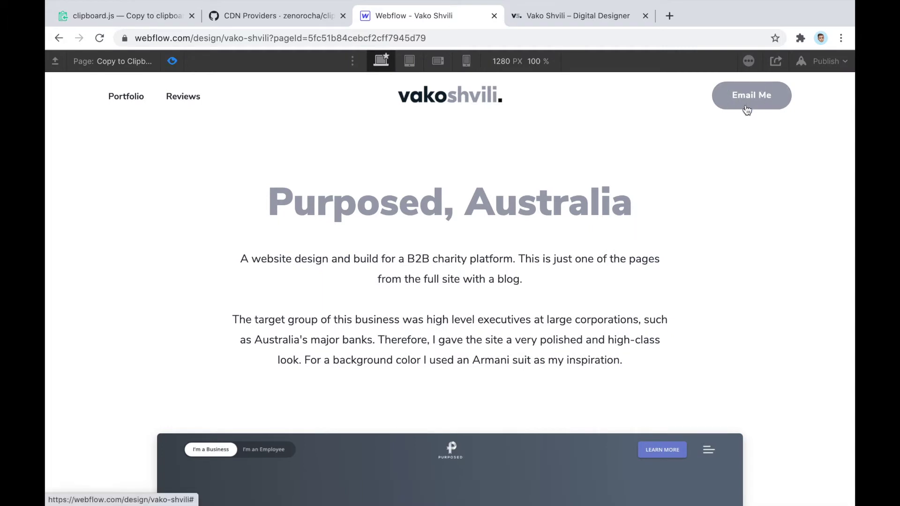
left_click(173, 61)
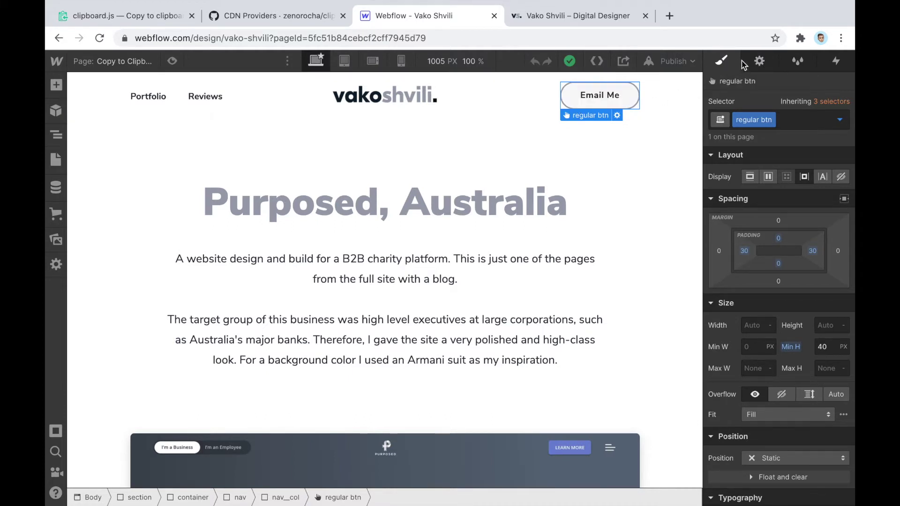
left_click(759, 61)
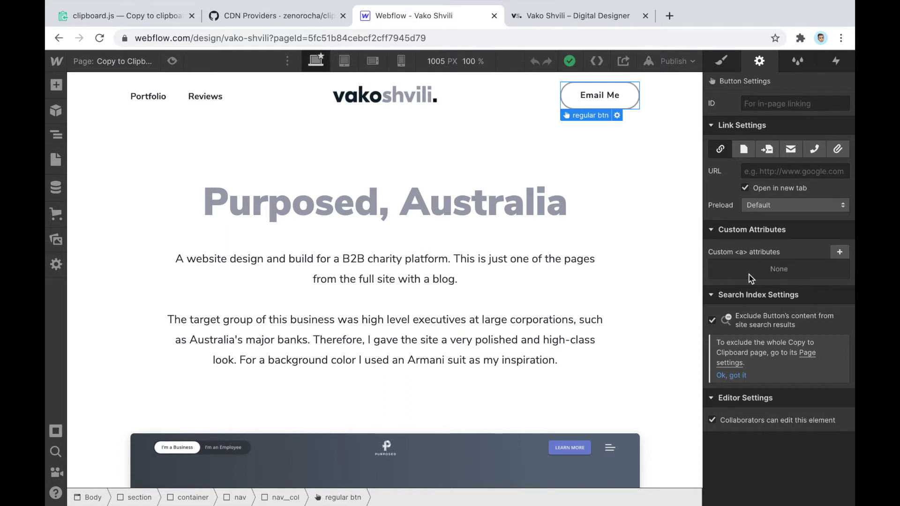
Add a custom attribute named data-clipboard-text to Email Me, then check the clipboard.js docs
left_click(840, 252)
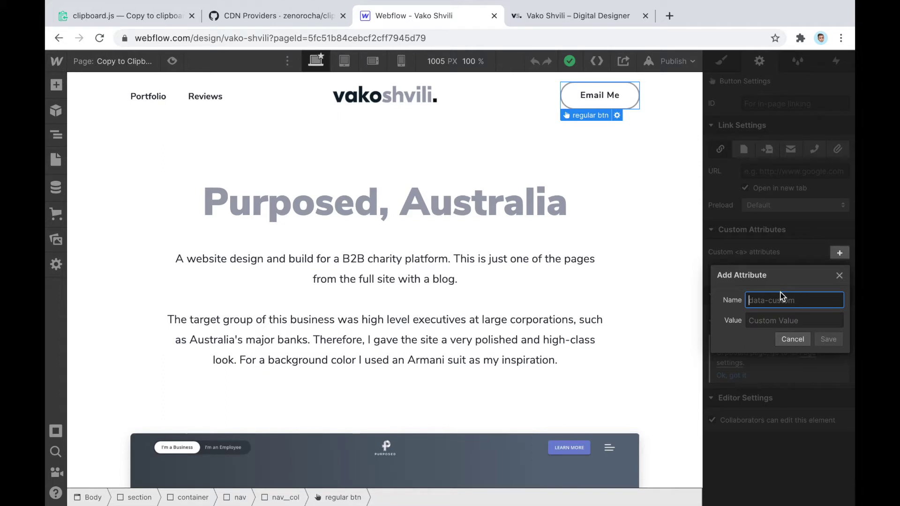
key("ctrl+v")
left_click(774, 323)
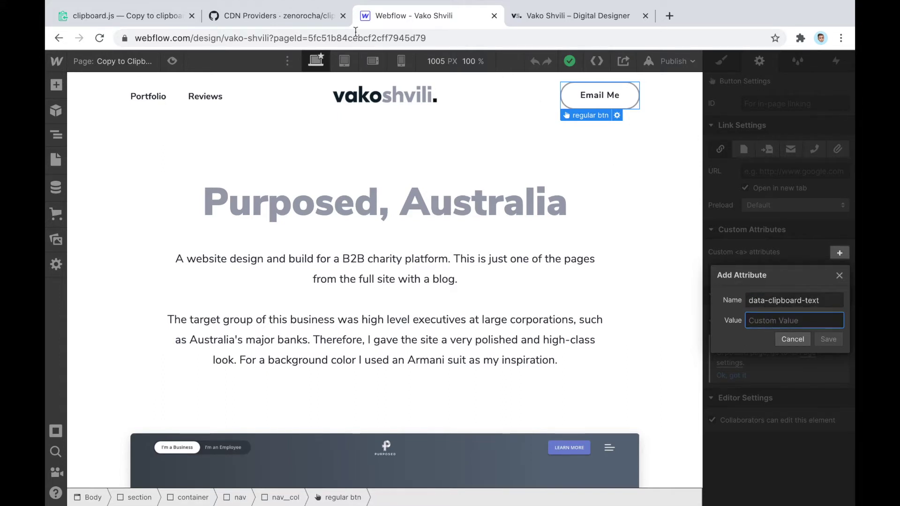
left_click(181, 17)
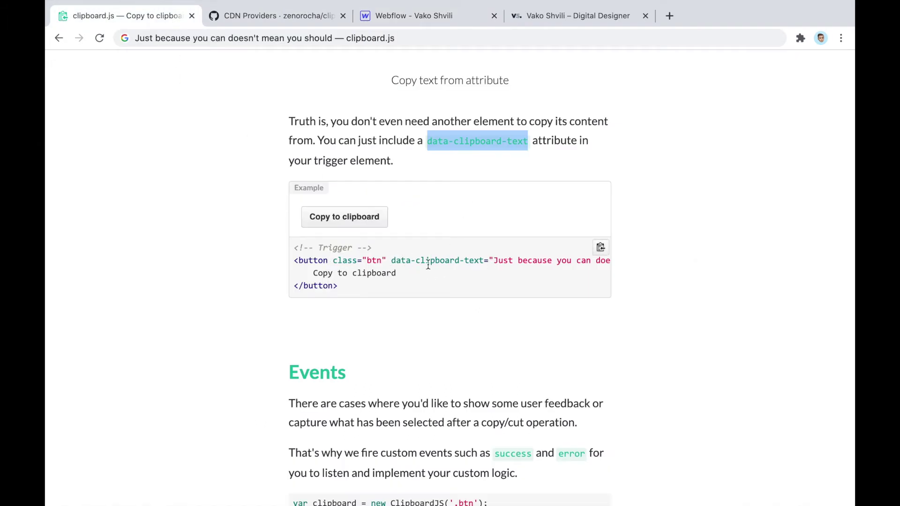
Select the example's data-clipboard-text attribute and its quoted value, then go back to Webflow
left_click_drag(392, 260, 491, 261)
left_click_drag(494, 260, 629, 267)
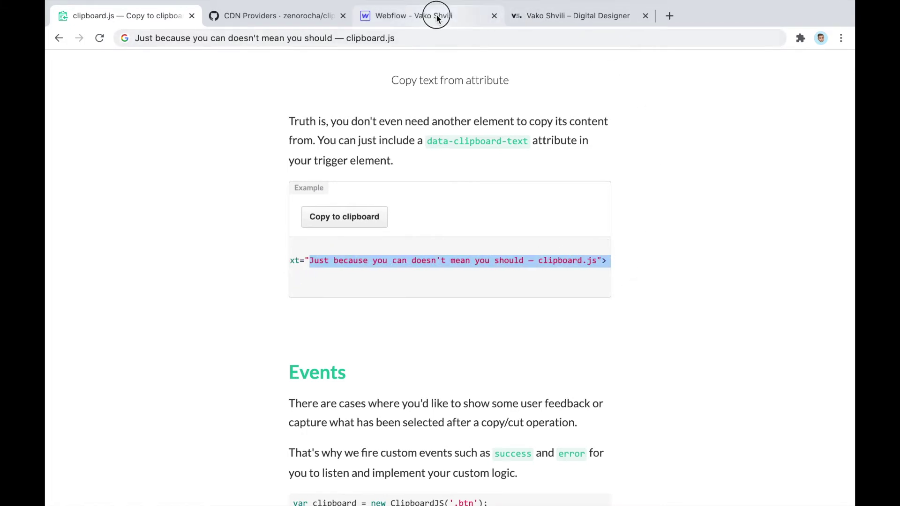
left_click(419, 16)
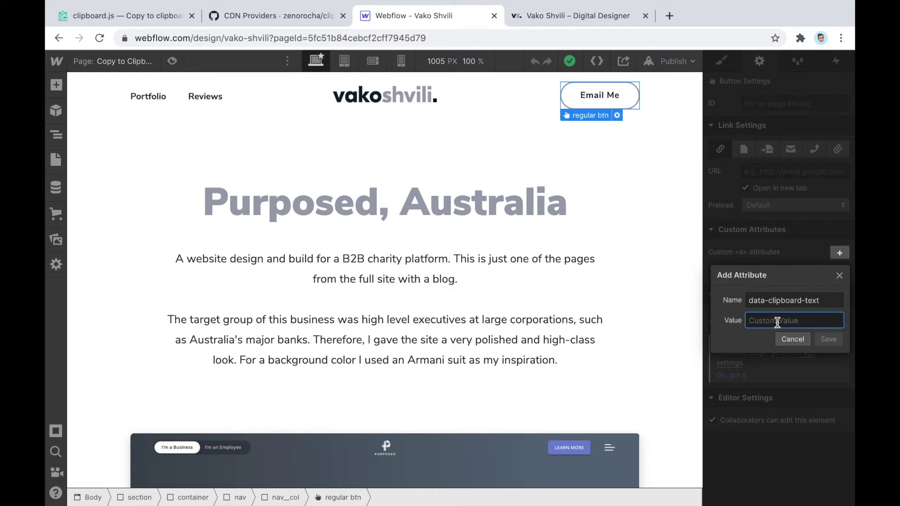
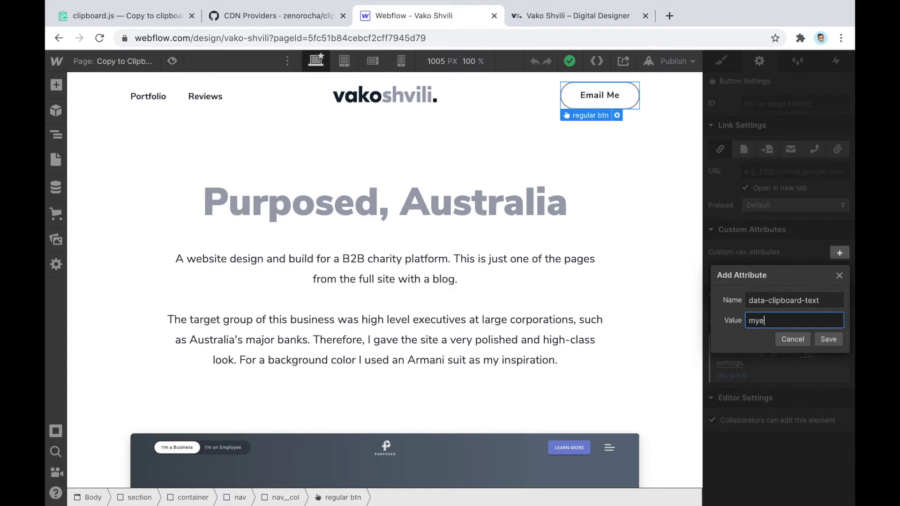
Enter the email address as the attribute value, save it, and preview the page
left_click(829, 341)
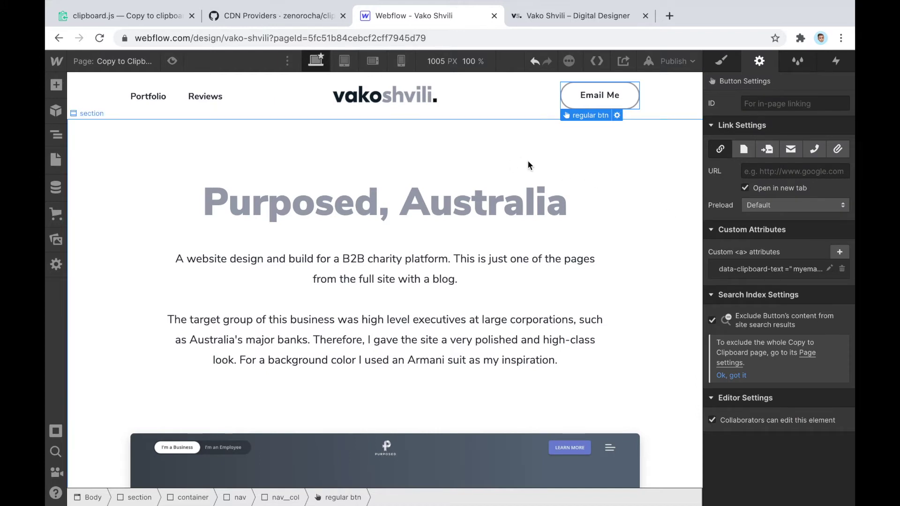
left_click(722, 62)
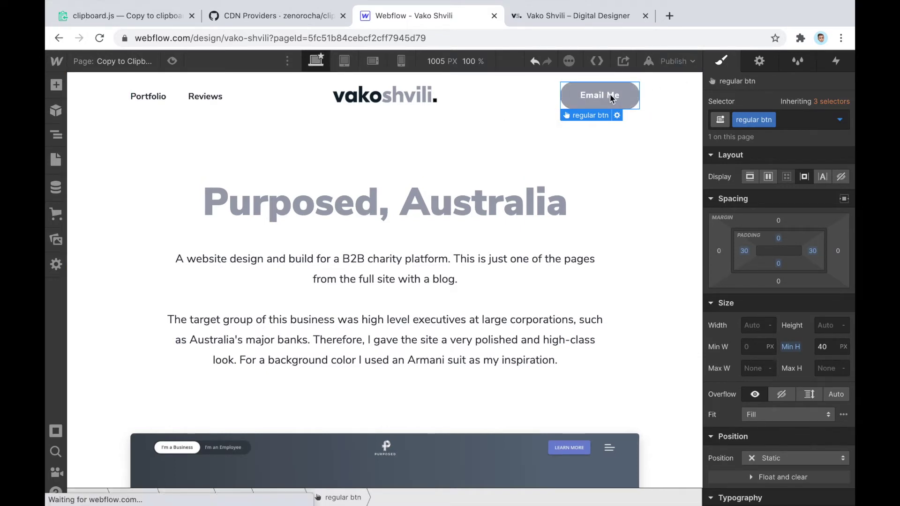
left_click(172, 61)
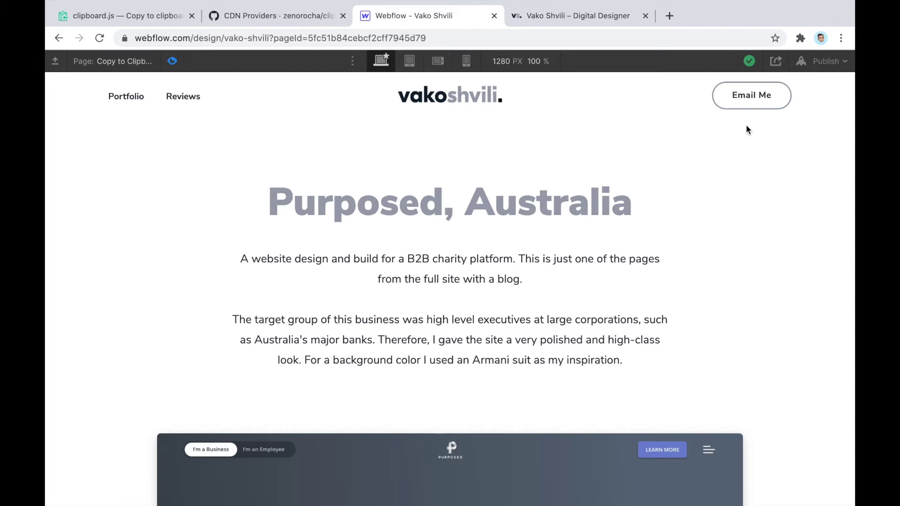
Publish to the selected domain, exit preview, and return to the Style panel
left_click(830, 61)
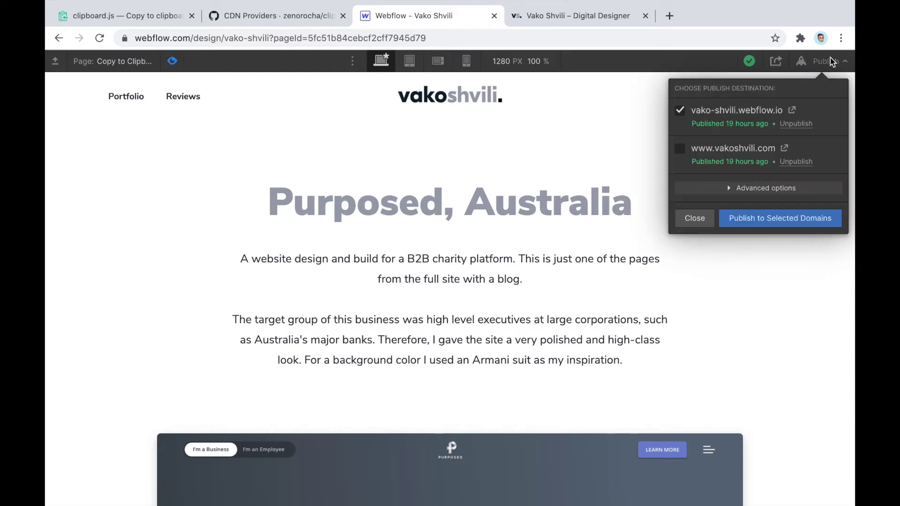
left_click(769, 222)
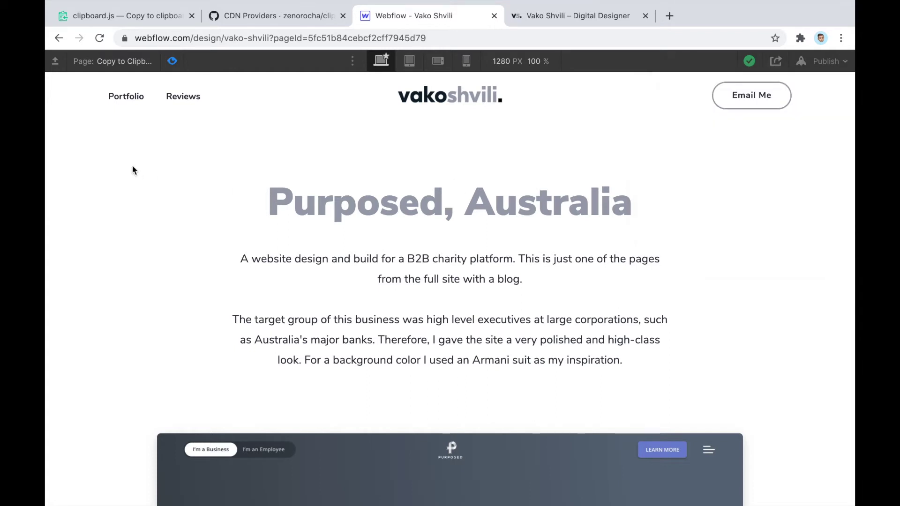
left_click(172, 61)
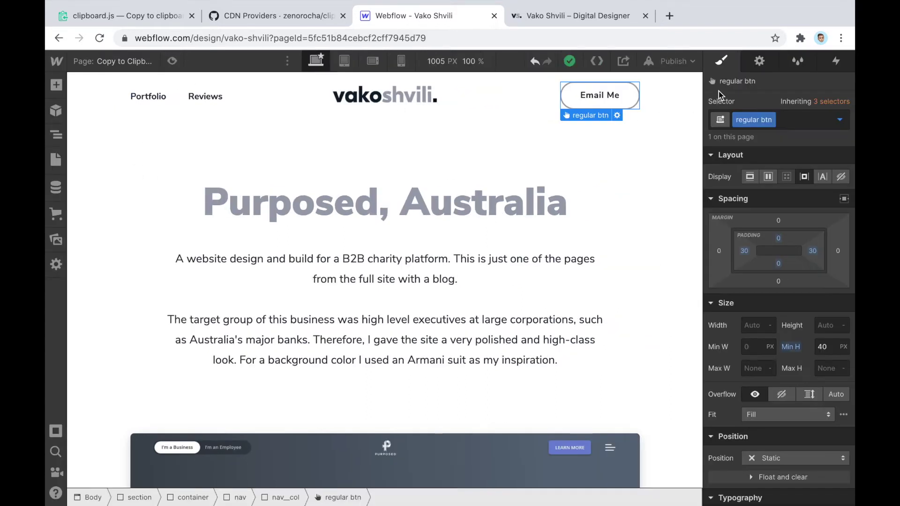
left_click(759, 61)
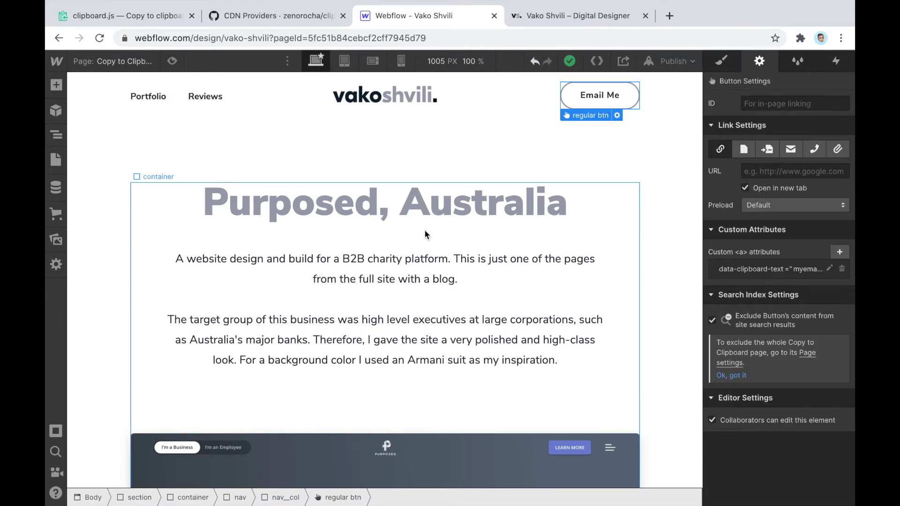
left_click(722, 66)
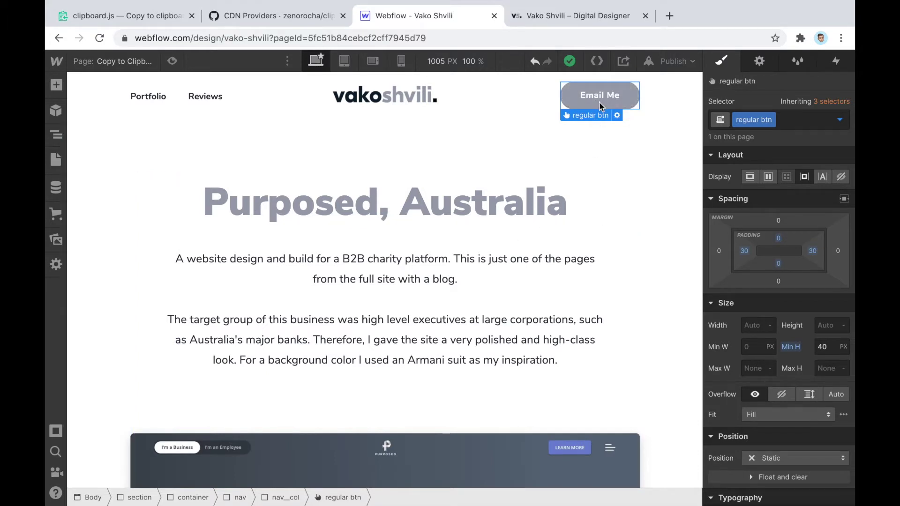
left_click(67, 61)
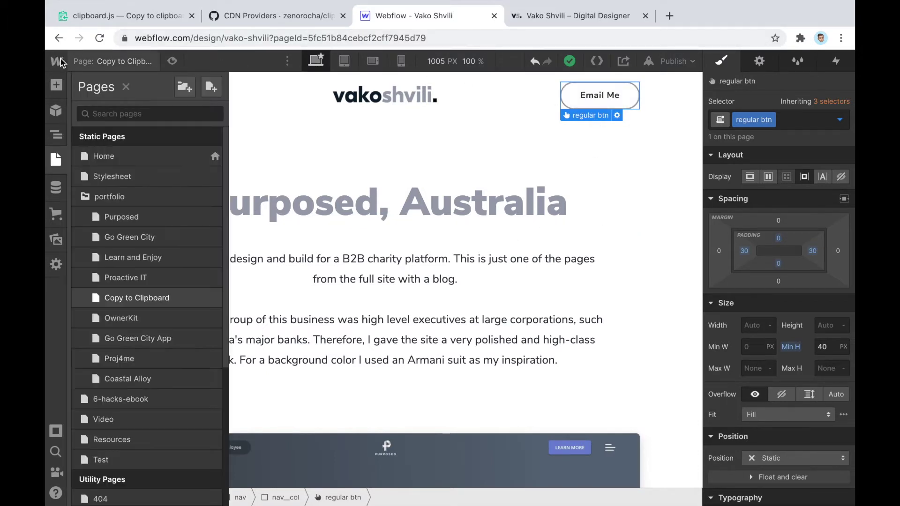
From the dashboard, open the portfolio project's Settings on the Custom Code tab
mouse_move(61, 59)
left_click(90, 68)
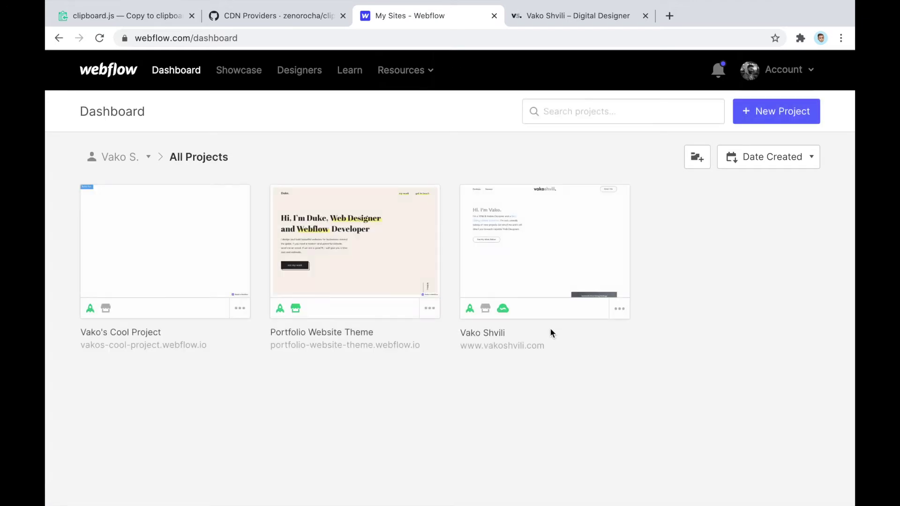
left_click(620, 308)
left_click(604, 310)
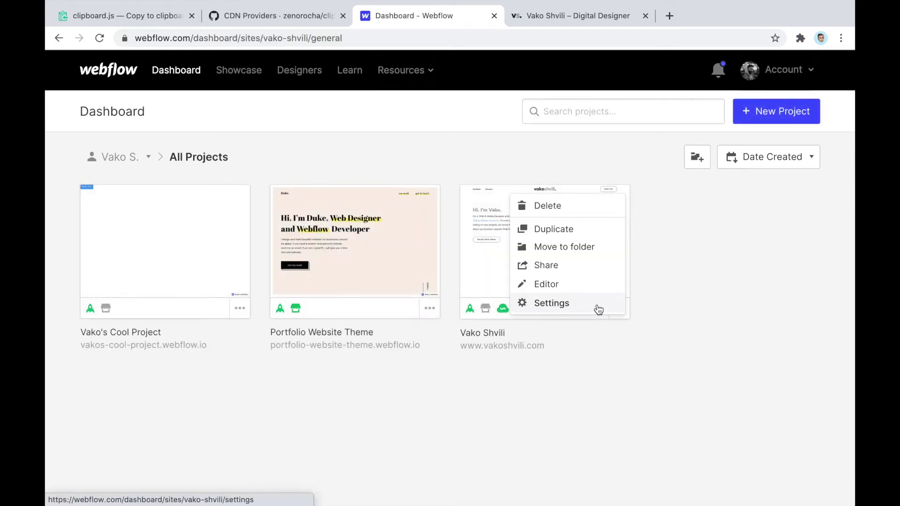
left_click(566, 152)
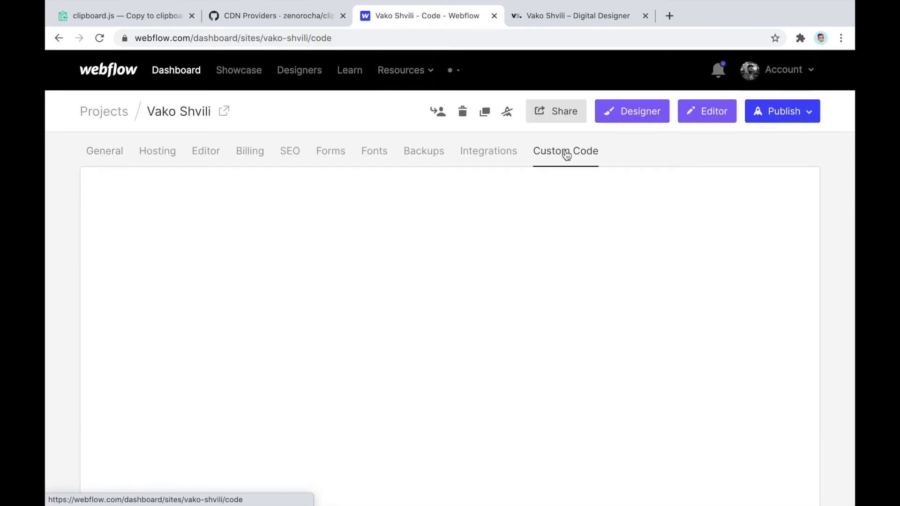
Change the footer selector from '.btn' to '.regular-btn' and save the changes
scroll(567, 155, "down", 5)
scroll(566, 155, "down", 6)
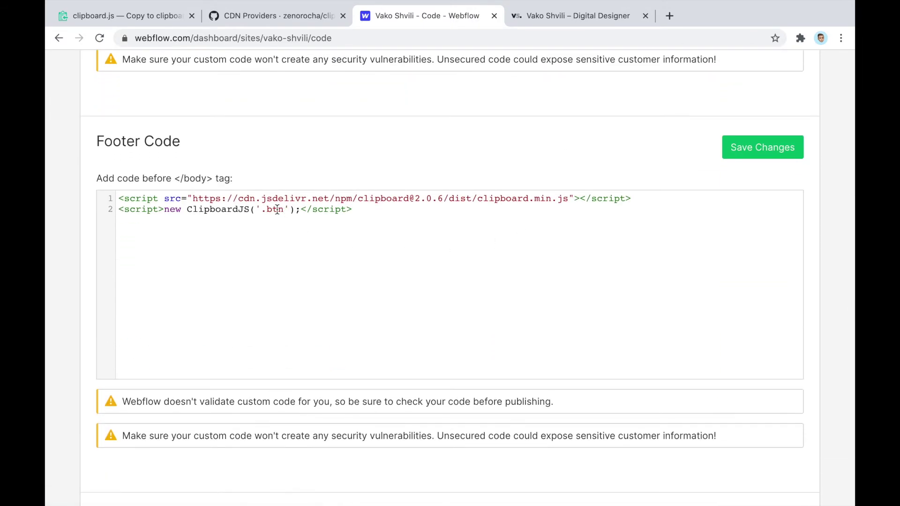
double_click(274, 211)
key("Left")
type("regular")
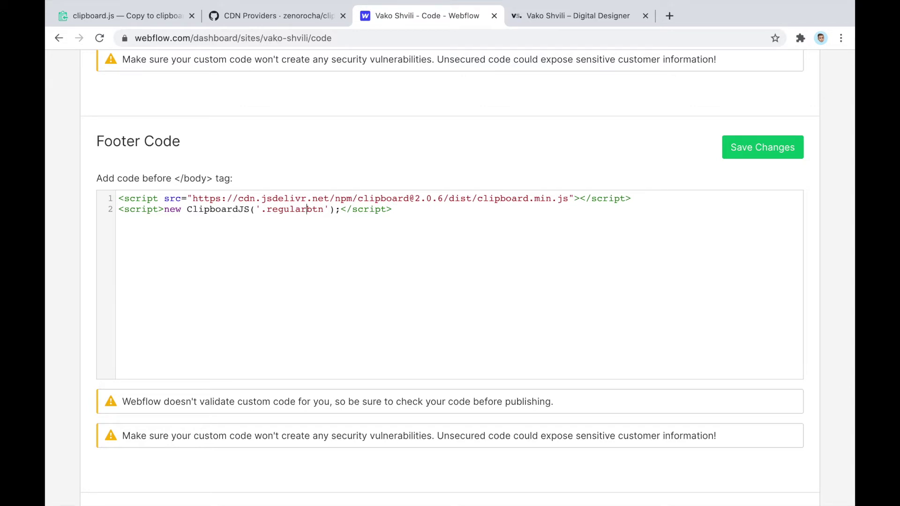
type("-")
left_click(774, 156)
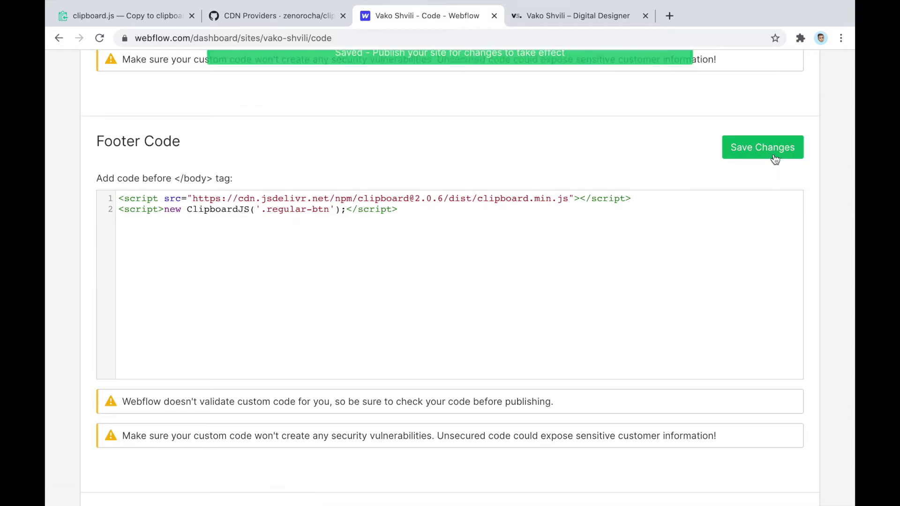
scroll(774, 158, "up", 10)
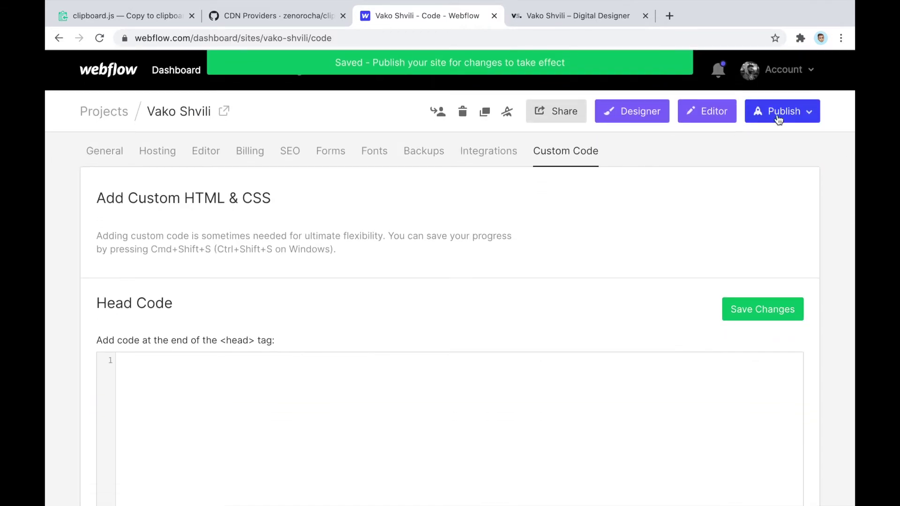
Publish the site to the webflow.io domain only, excluding the custom domain
left_click(784, 113)
left_click(626, 207)
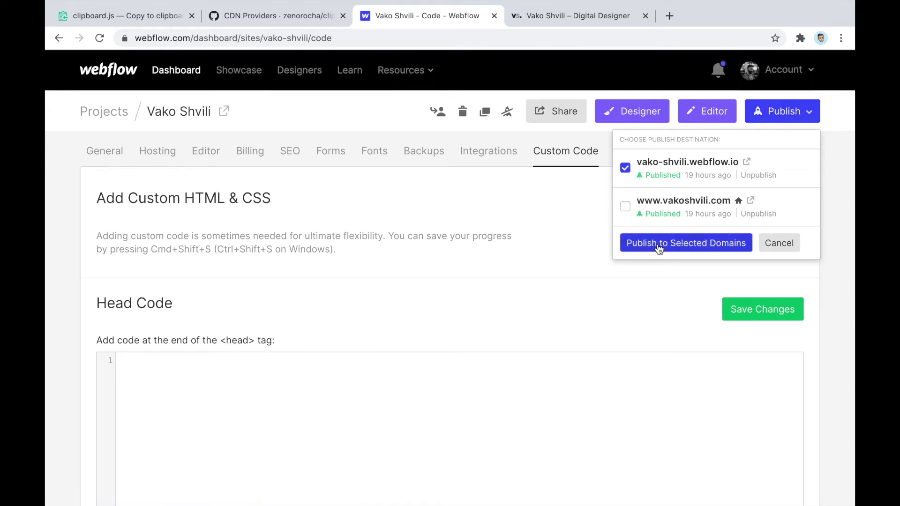
left_click(640, 245)
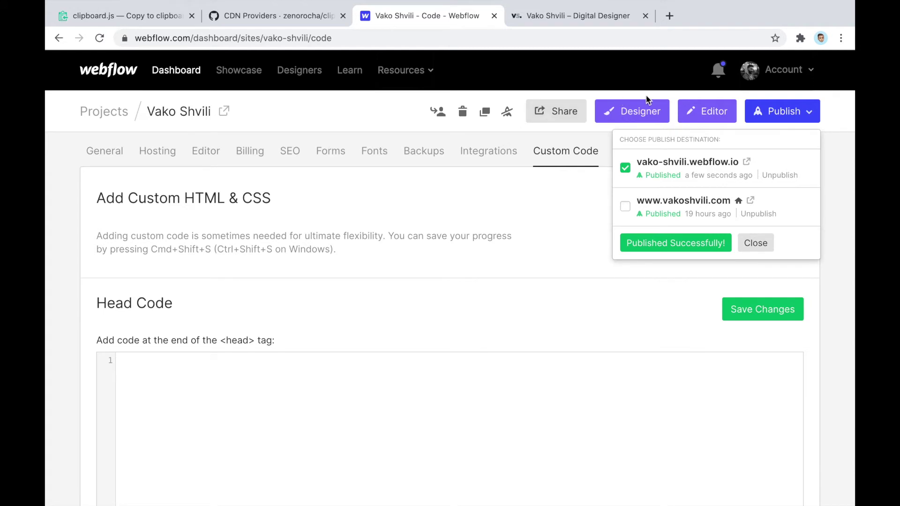
Open the Copy to Clipboard page in the Designer and launch its live webflow.io site
left_click(650, 113)
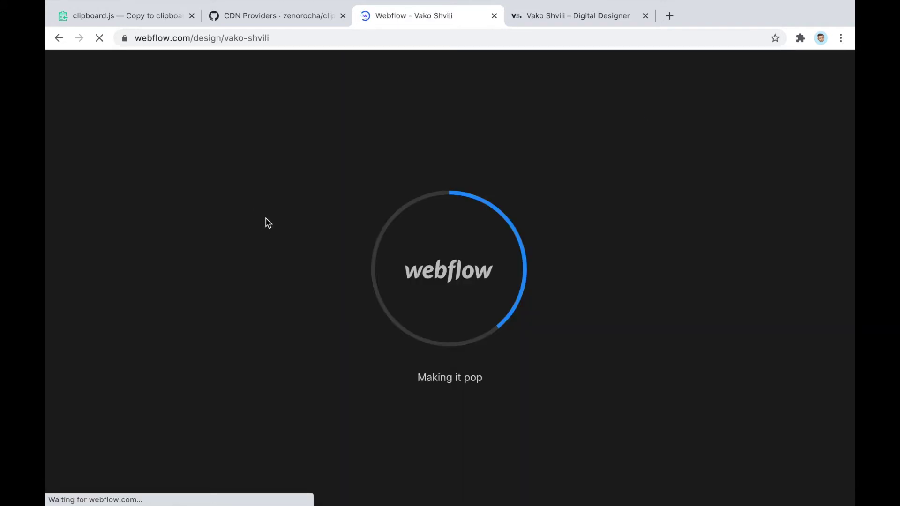
left_click(647, 16)
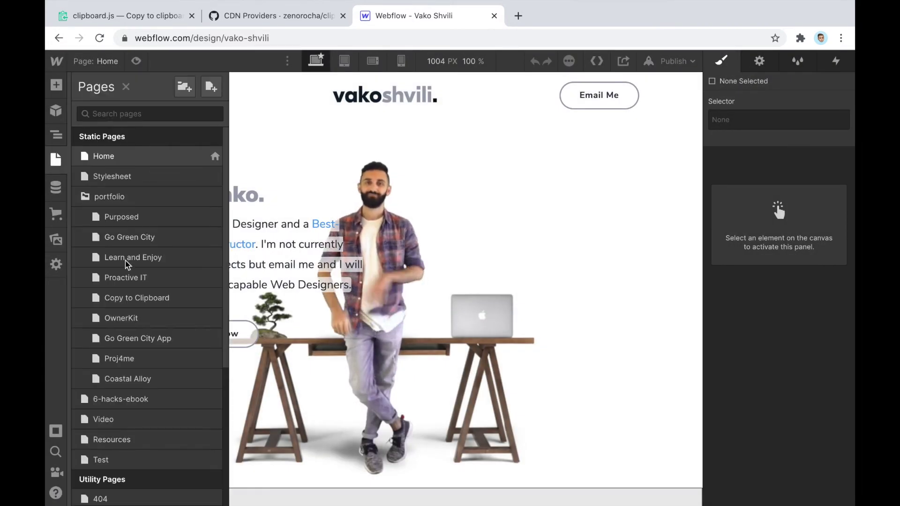
left_click(151, 300)
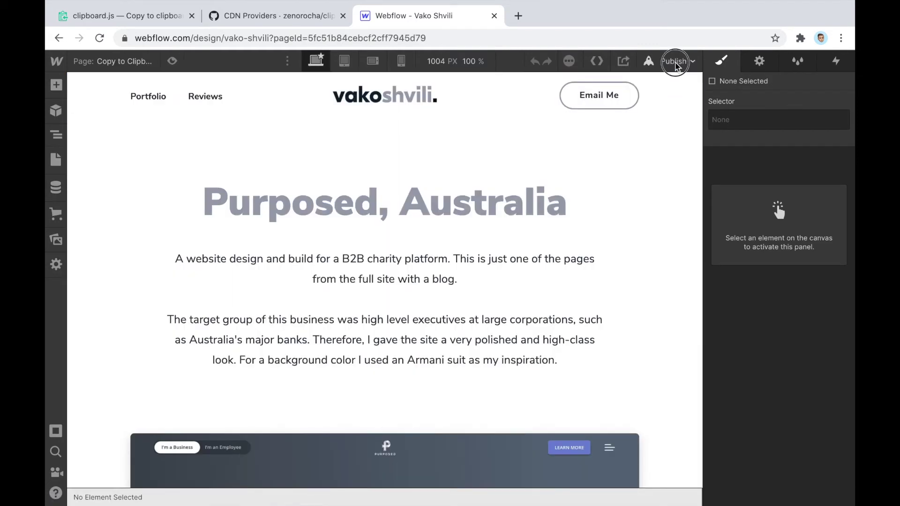
left_click(676, 65)
left_click(641, 113)
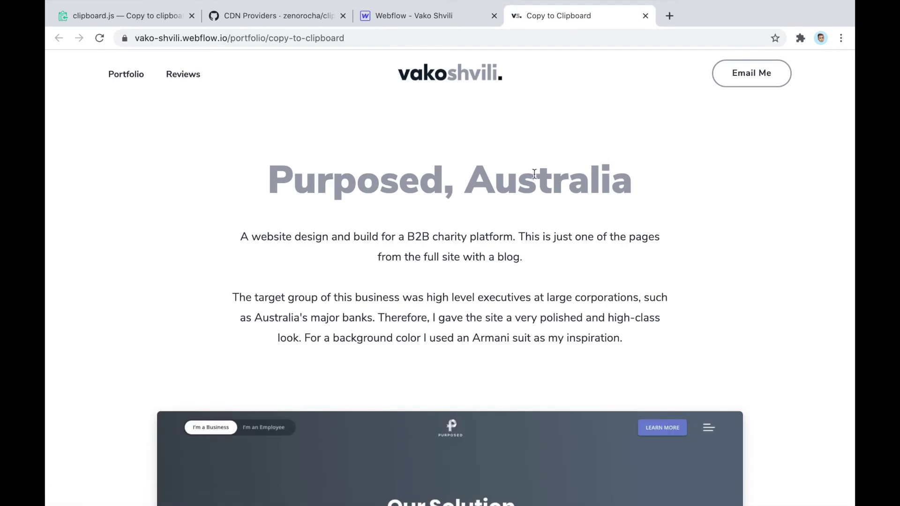
double_click(535, 174)
left_click(689, 141)
left_click(385, 39)
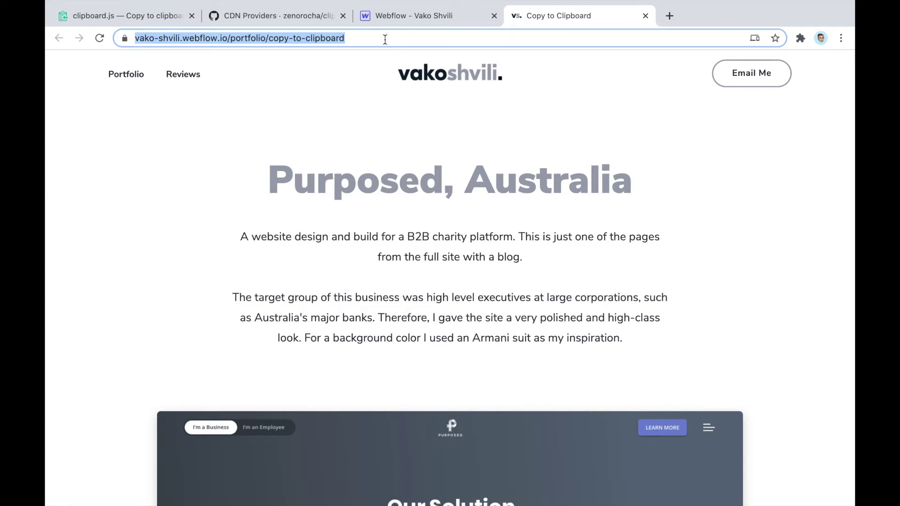
key("ctrl+v")
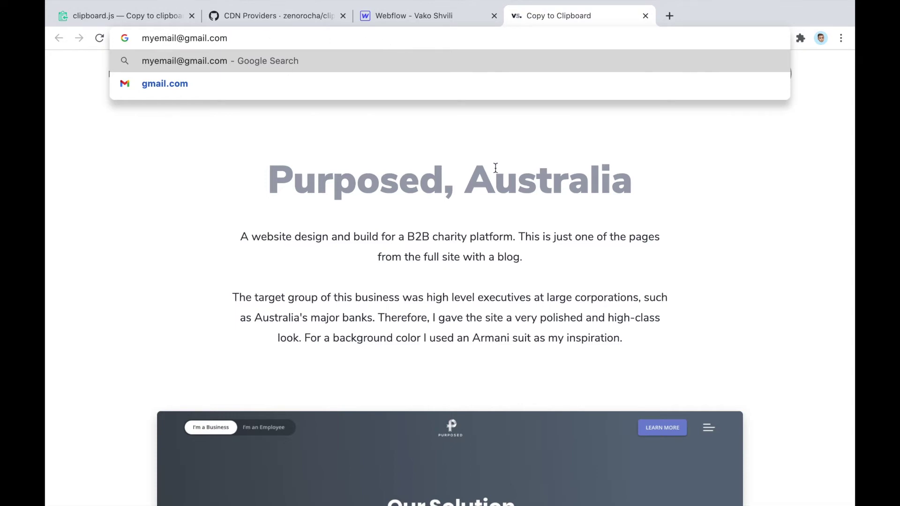
double_click(513, 181)
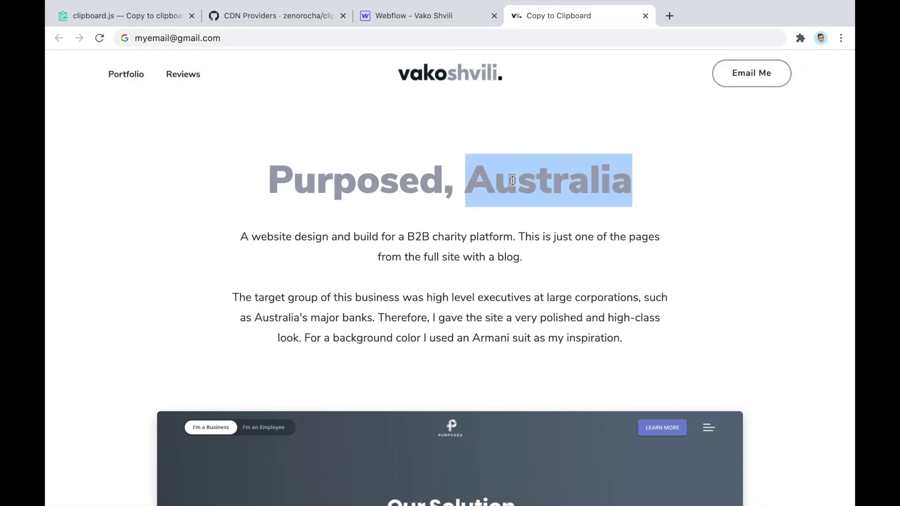
double_click(178, 39)
key("super+a")
key("super+v")
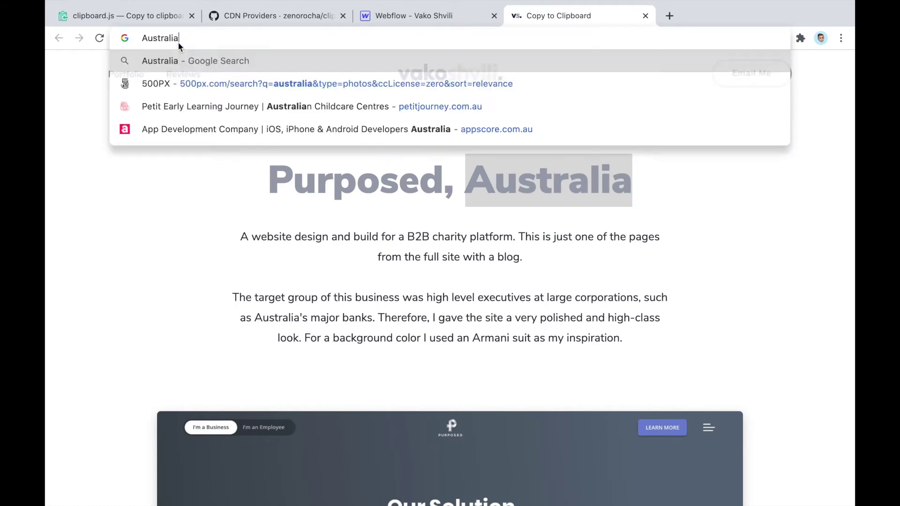
left_click(625, 312)
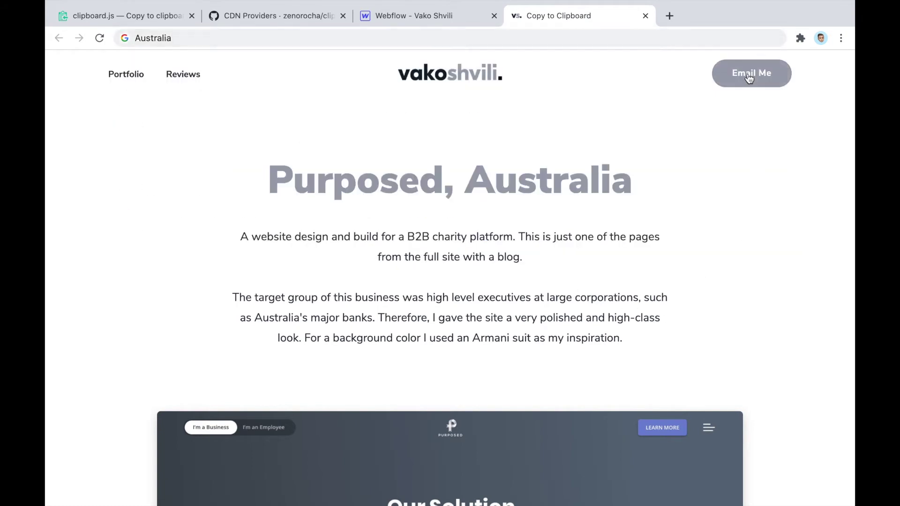
left_click(283, 38)
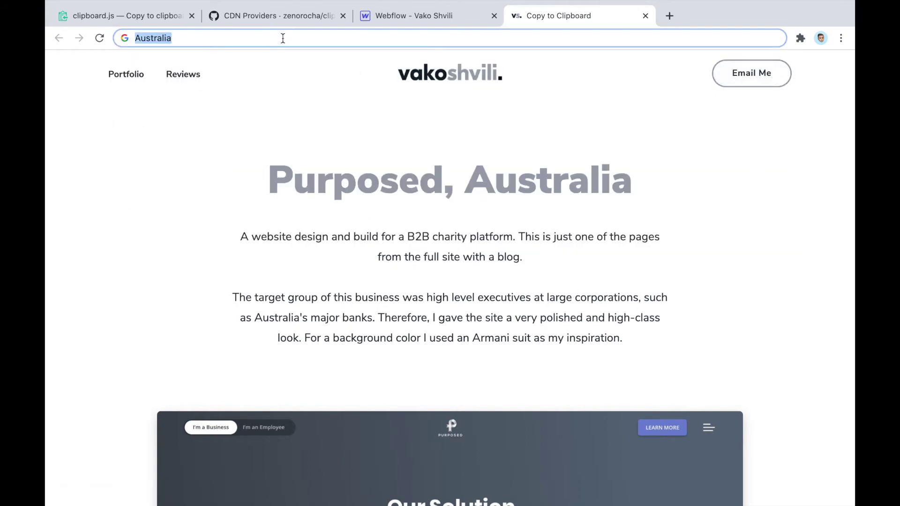
key("super+v")
left_click(497, 193)
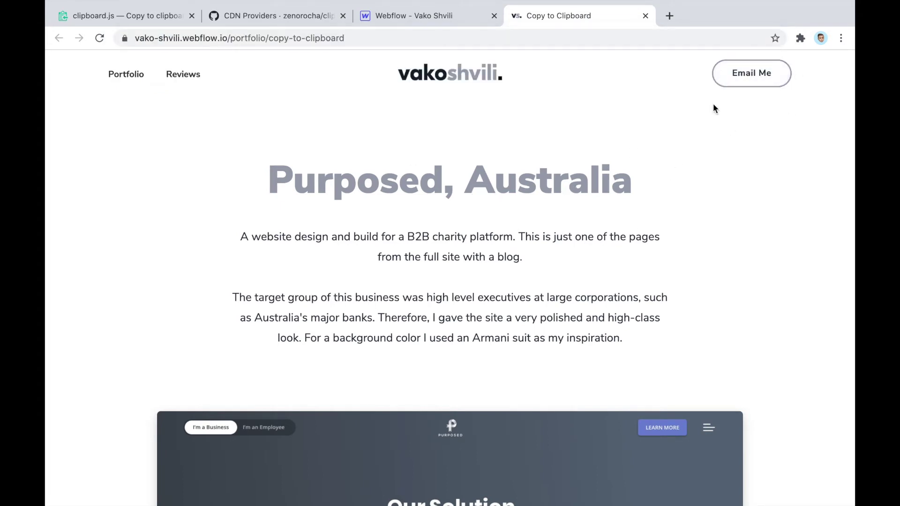
left_click(769, 73)
Back in the Designer, select the Email Me button in the Navigator element tree
left_click(455, 18)
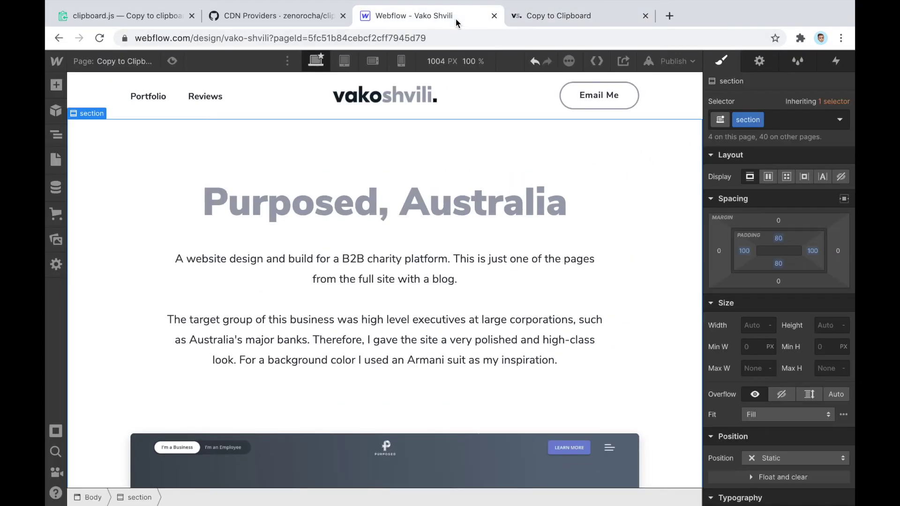
left_click(613, 96)
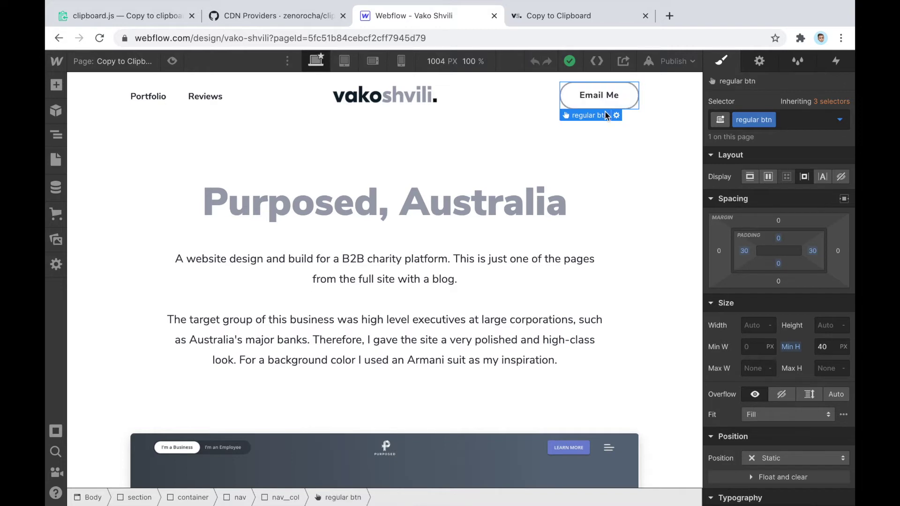
left_click(537, 100)
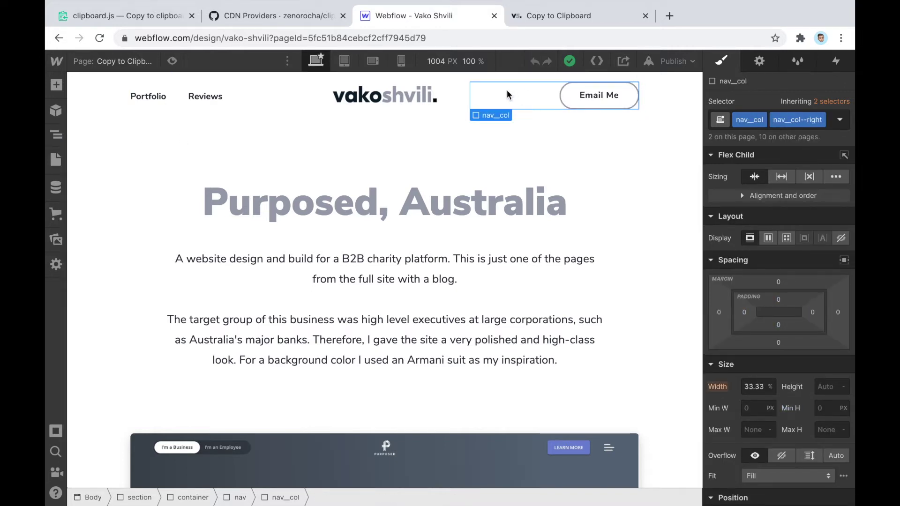
left_click(55, 160)
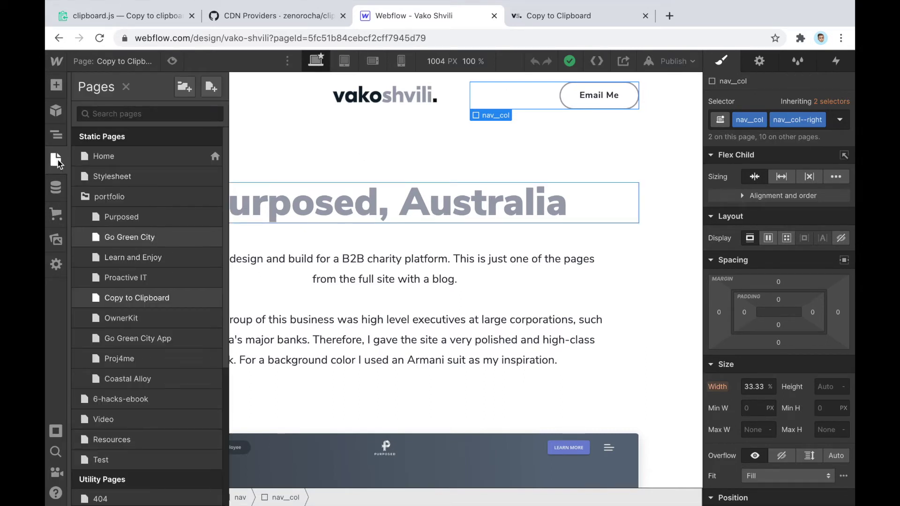
left_click(57, 135)
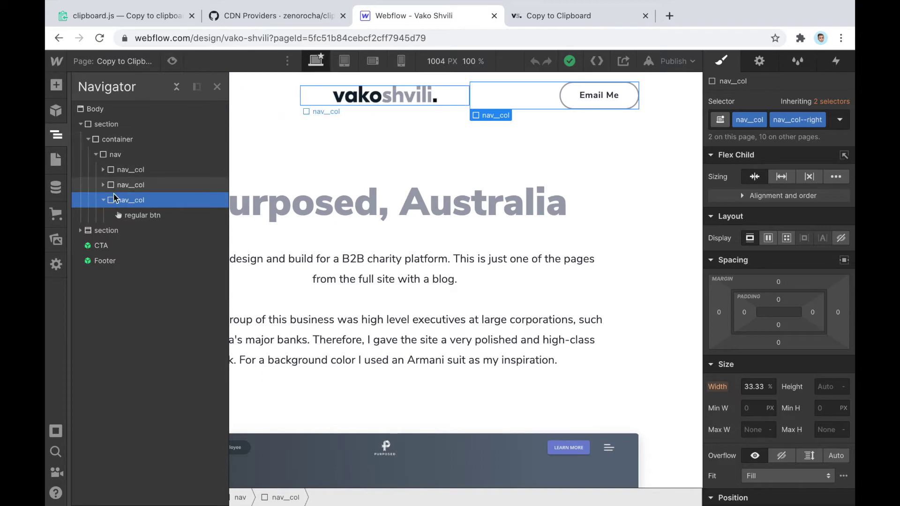
left_click(145, 216)
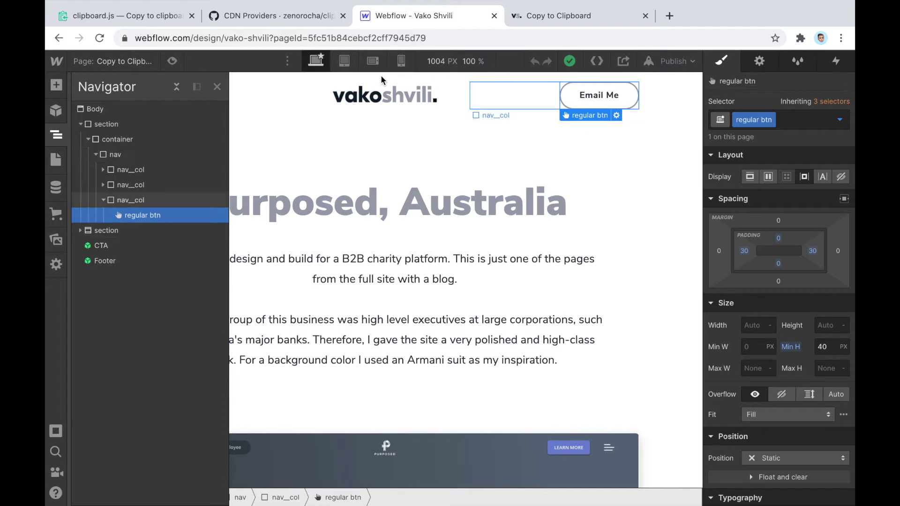
Check the tablet and mobile portrait layouts, return to desktop, and select nav_col
left_click(345, 61)
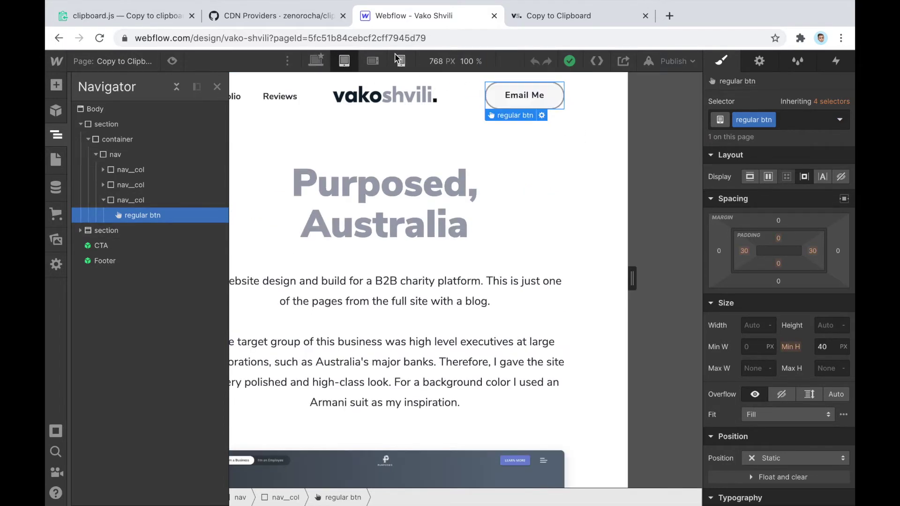
left_click(399, 60)
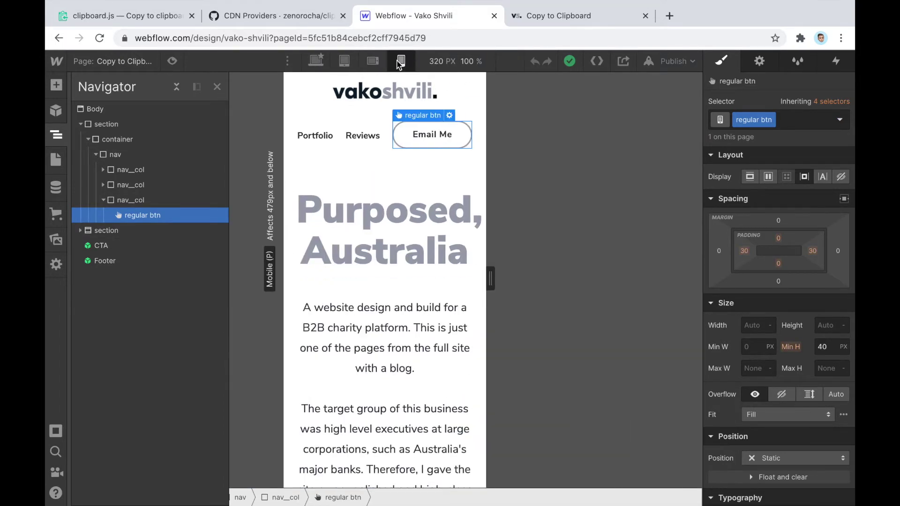
left_click(316, 61)
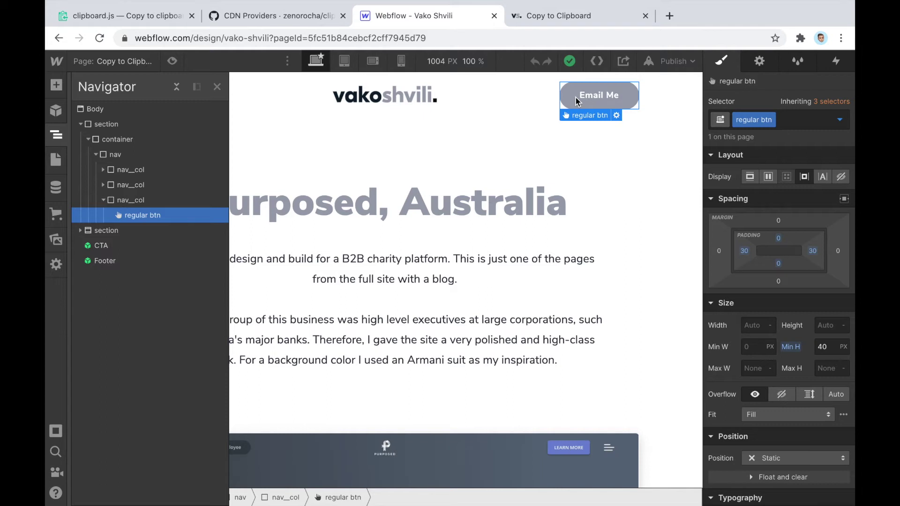
left_click(134, 201)
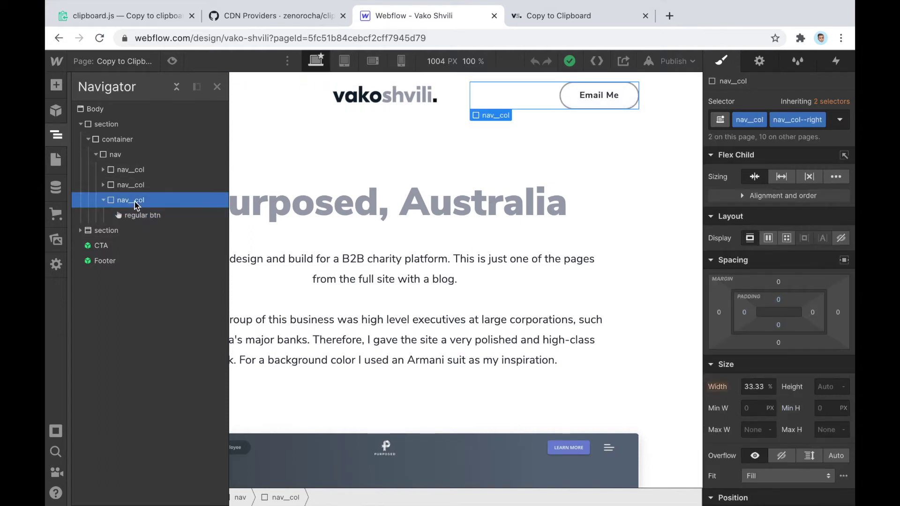
Add a Div Block inside the nav column and move the Email Me button into it
left_click(56, 84)
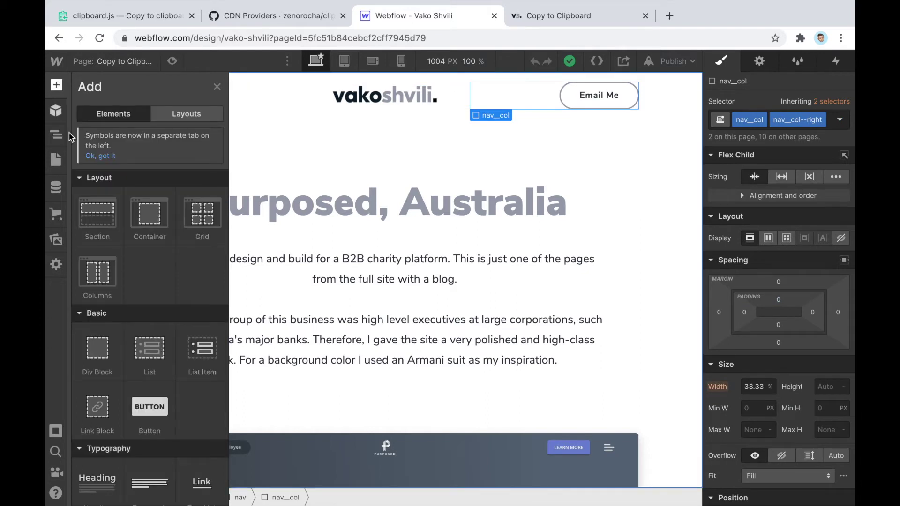
scroll(117, 235, "down", 2)
left_click(89, 259)
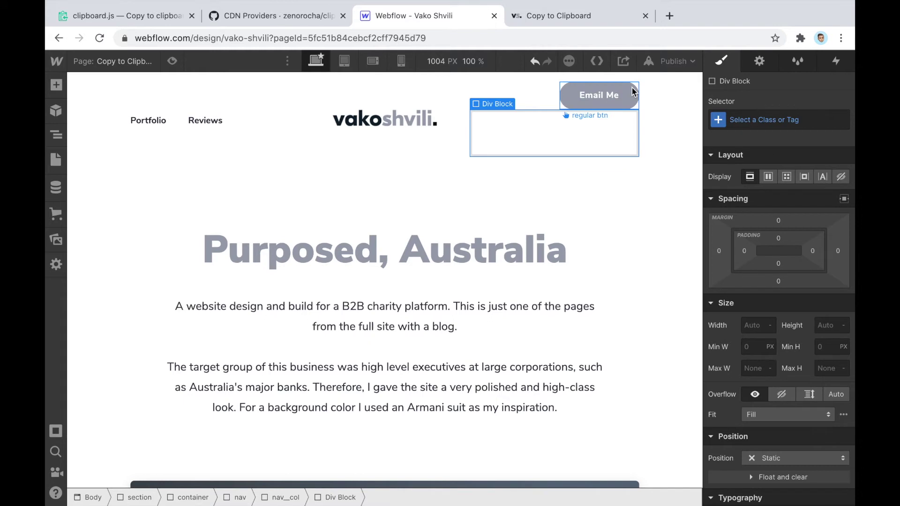
left_click_drag(623, 94, 609, 126)
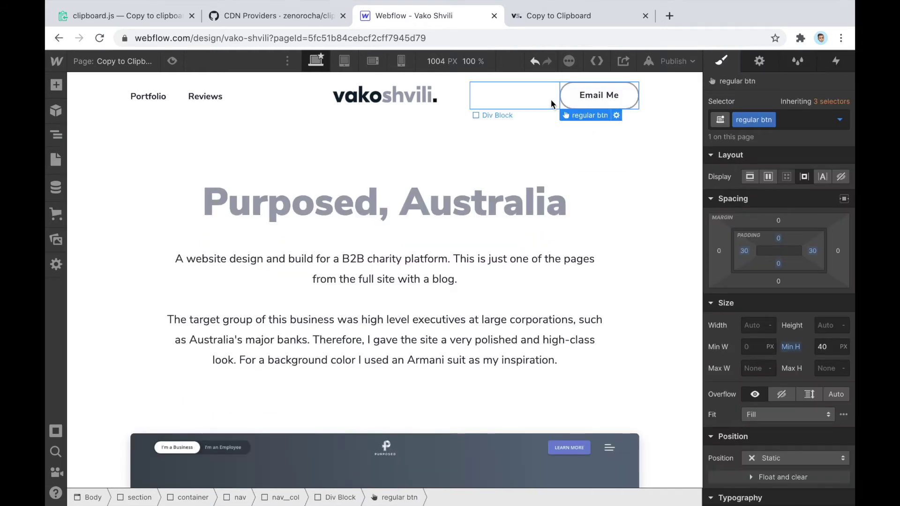
Give the new Div Block the class 'tooltip and btn wrapper'
left_click(56, 135)
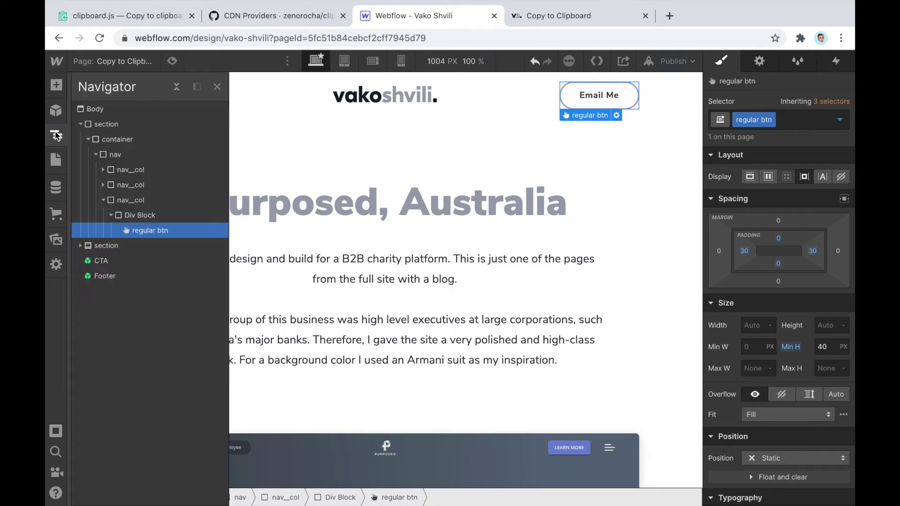
left_click(163, 216)
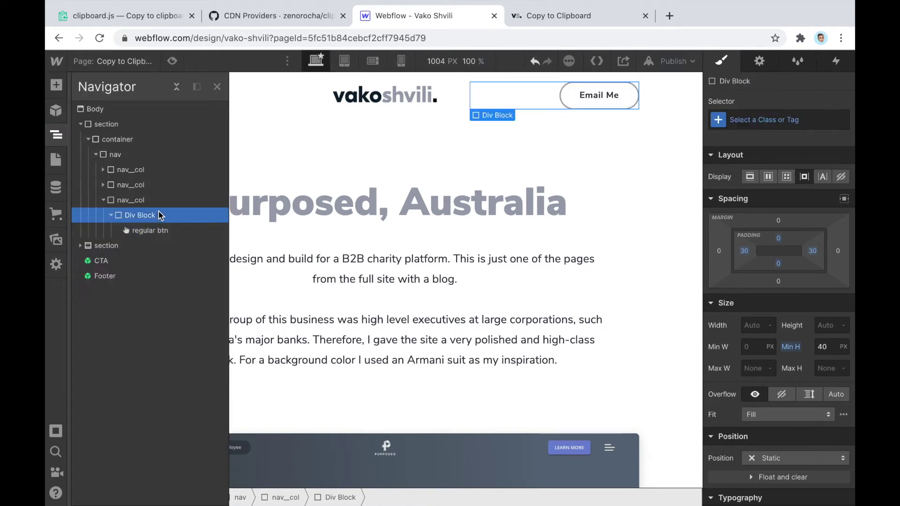
left_click(754, 117)
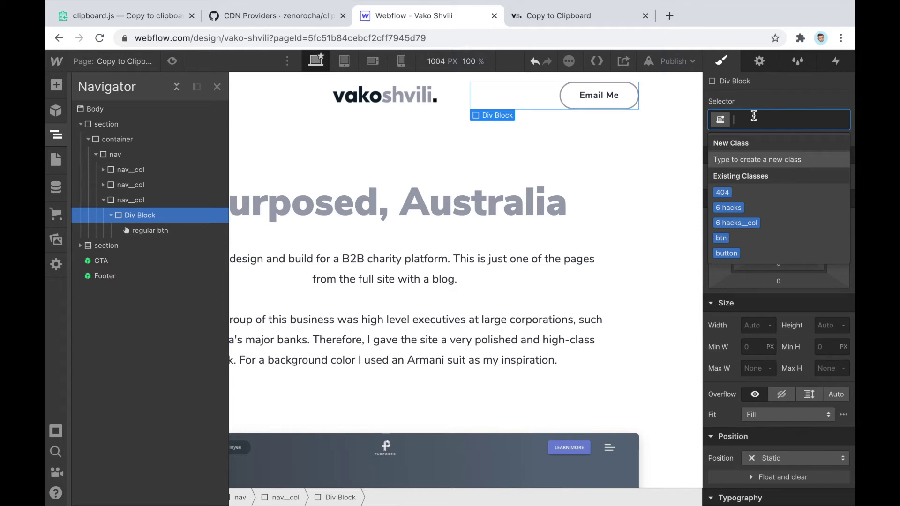
type("to")
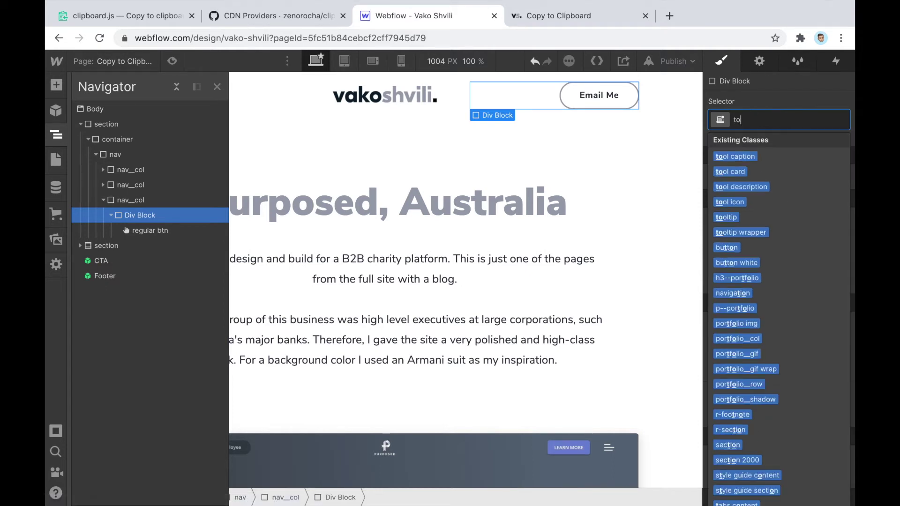
type("otl")
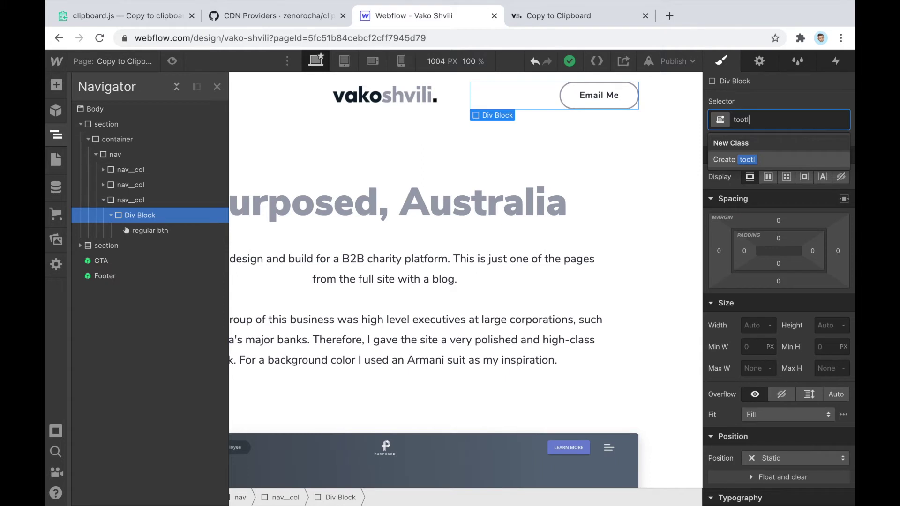
key("BackSpace")
key("BackSpace")
key("BackSpace")
key("BackSpace")
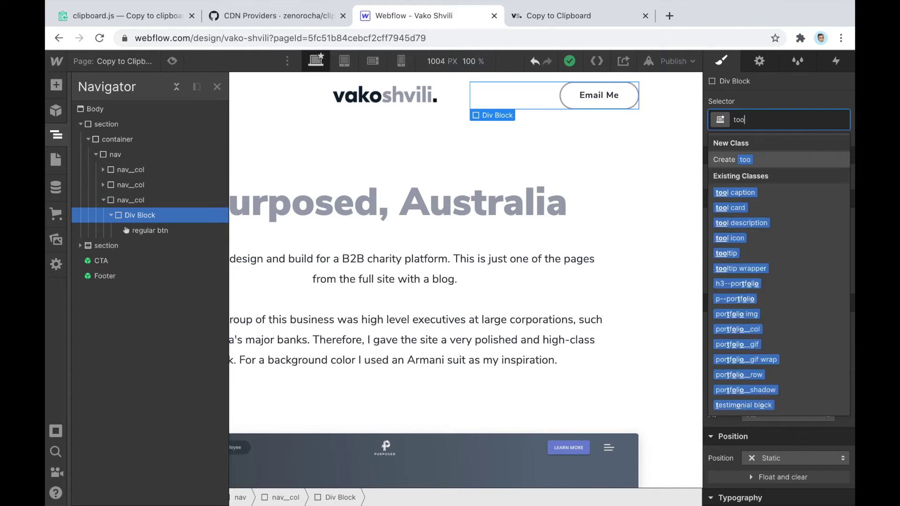
type("ooltip")
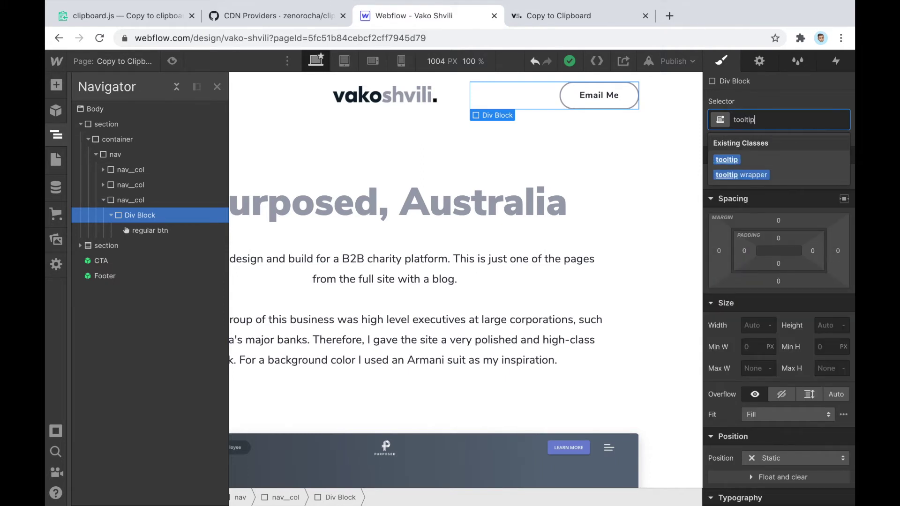
type(" and ")
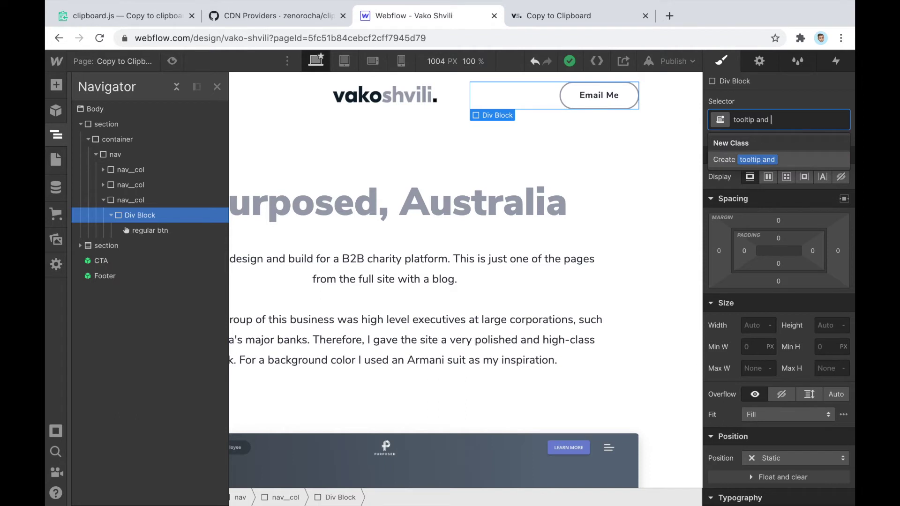
type("btn wrapper")
key("Return")
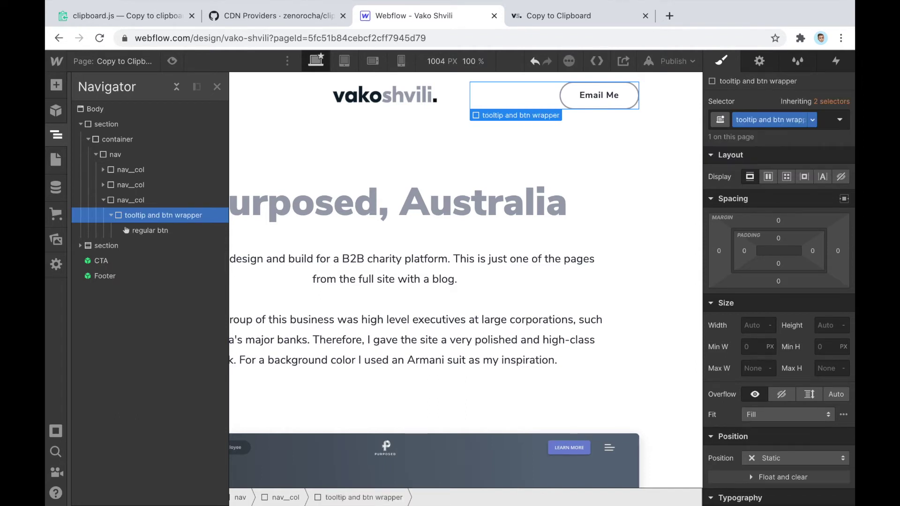
left_click(56, 85)
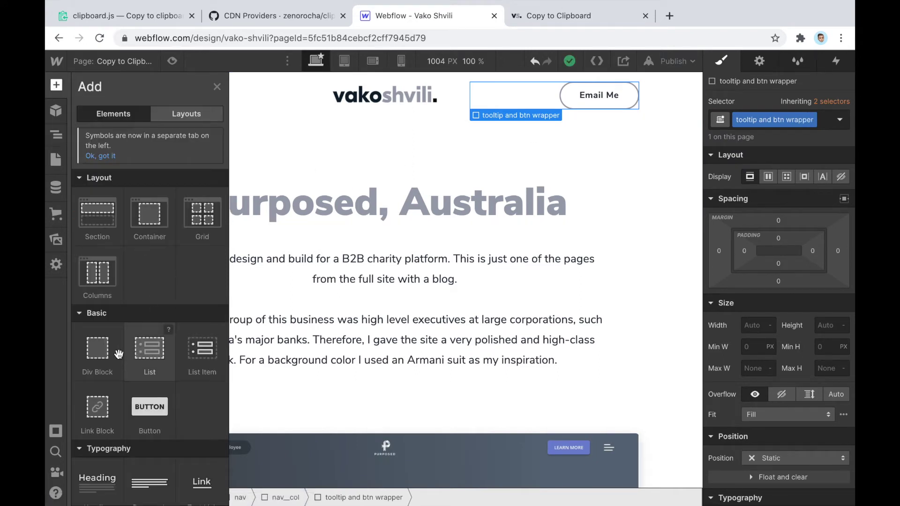
Insert a Div Block in the wrapper classed 'tooltip new', renaming the misspelled 'tootlip new'
left_click(93, 347)
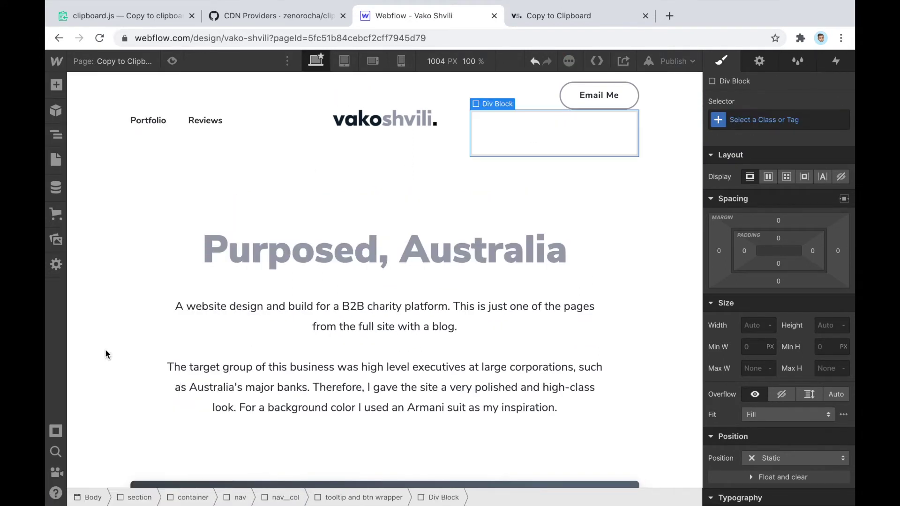
left_click(766, 123)
type("tootl")
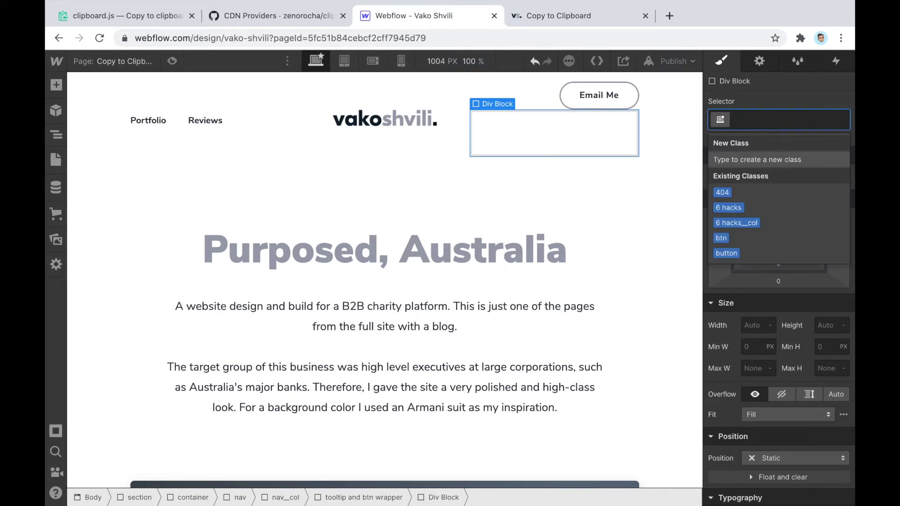
type("ip new")
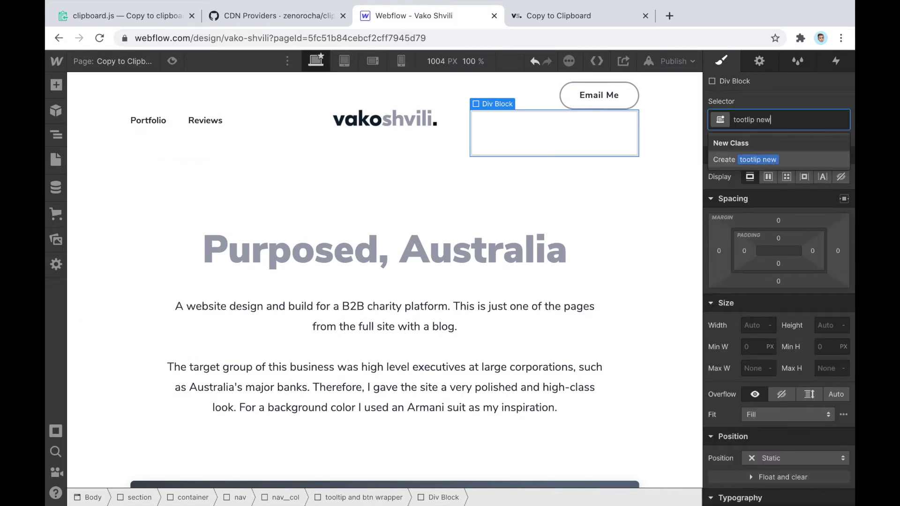
key("Return")
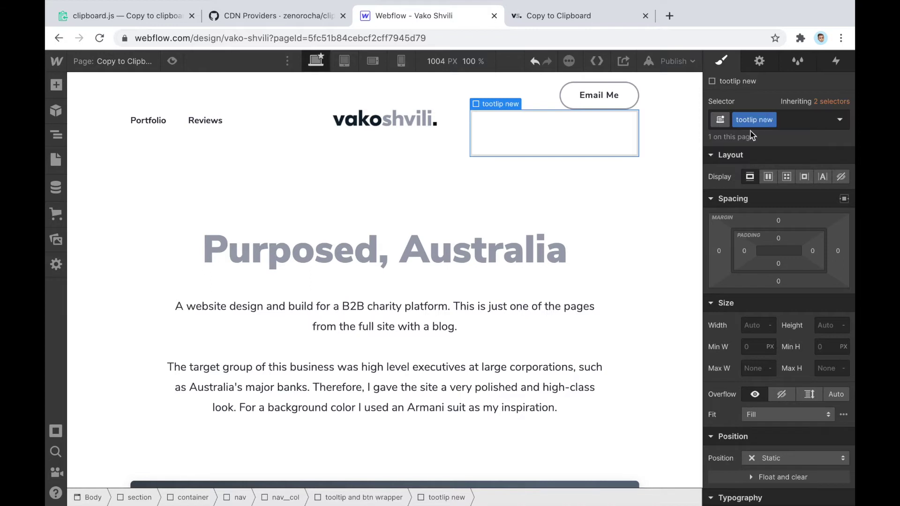
left_click(772, 120)
left_click(764, 137)
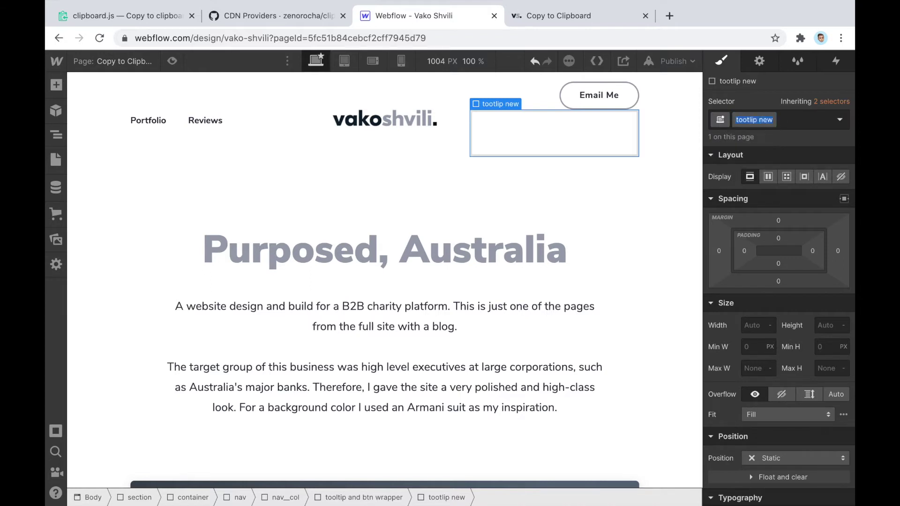
left_click(737, 120)
key("BackSpace")
type("t")
key("Return")
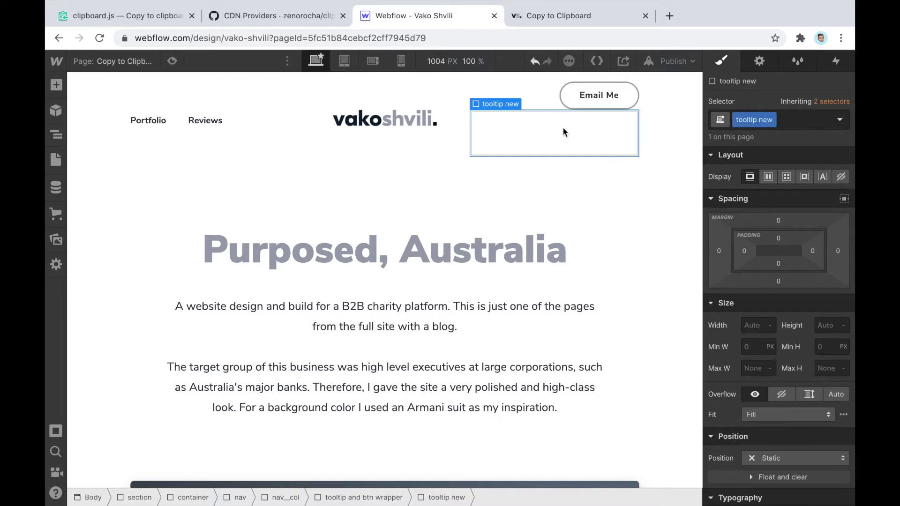
Select the tooltip new element in the Navigator
left_click(544, 99)
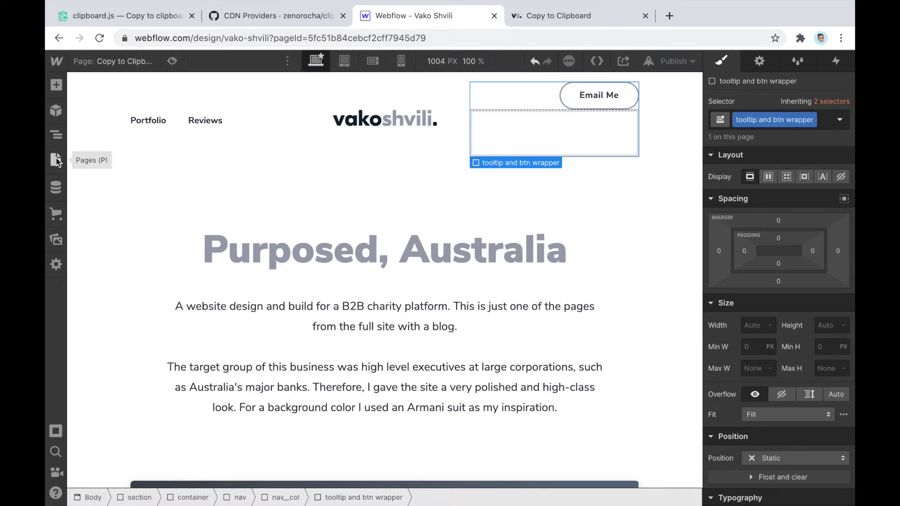
left_click(59, 159)
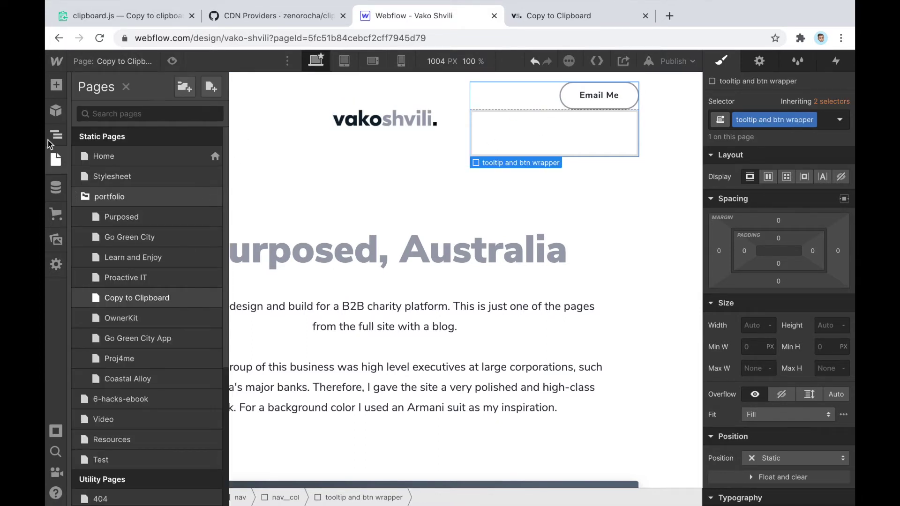
left_click(56, 135)
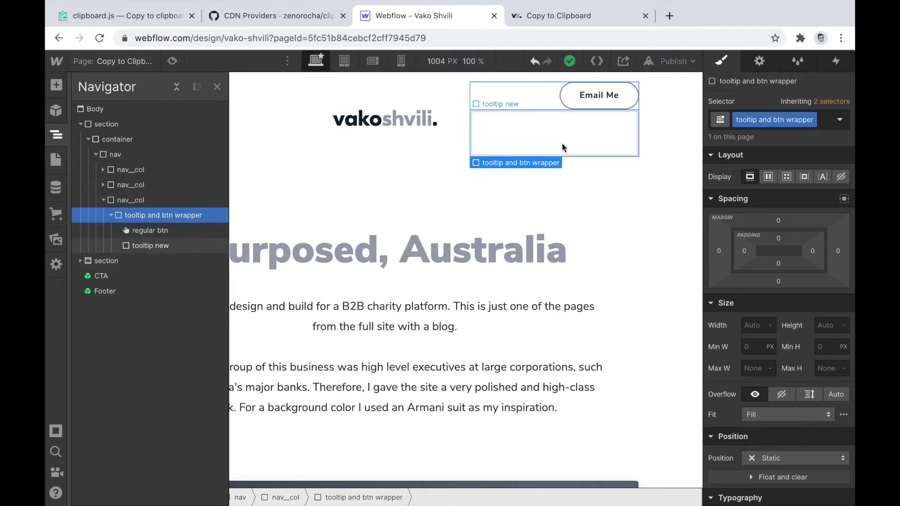
left_click(159, 247)
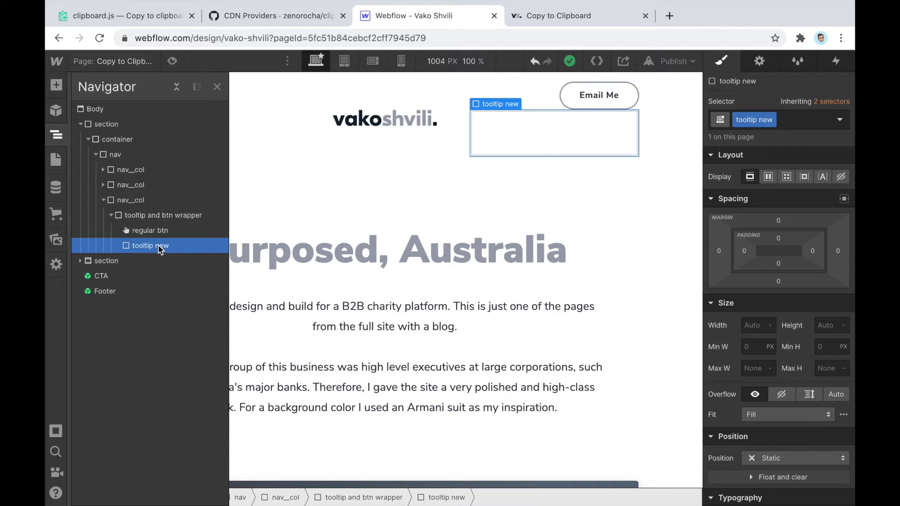
Type 'Email copied!' as the text of the tooltip new div
scroll(800, 322, "down", 5)
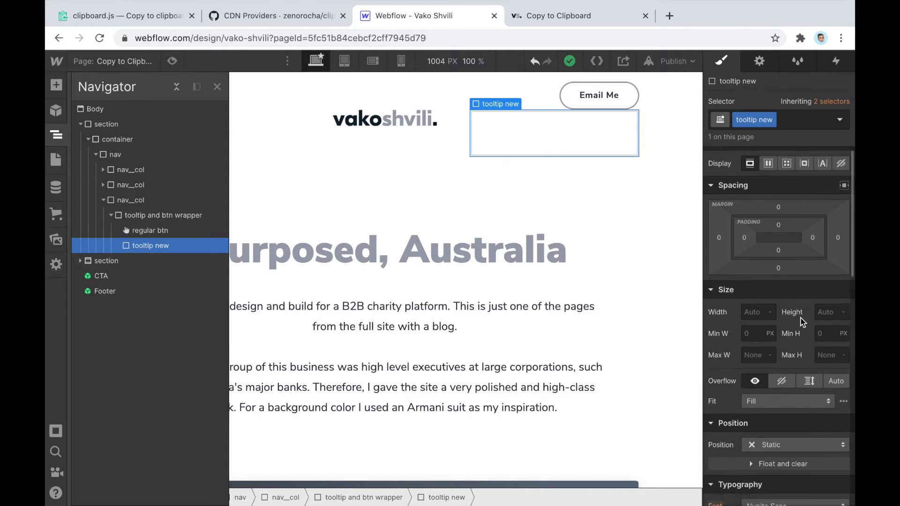
scroll(801, 244, "up", 5)
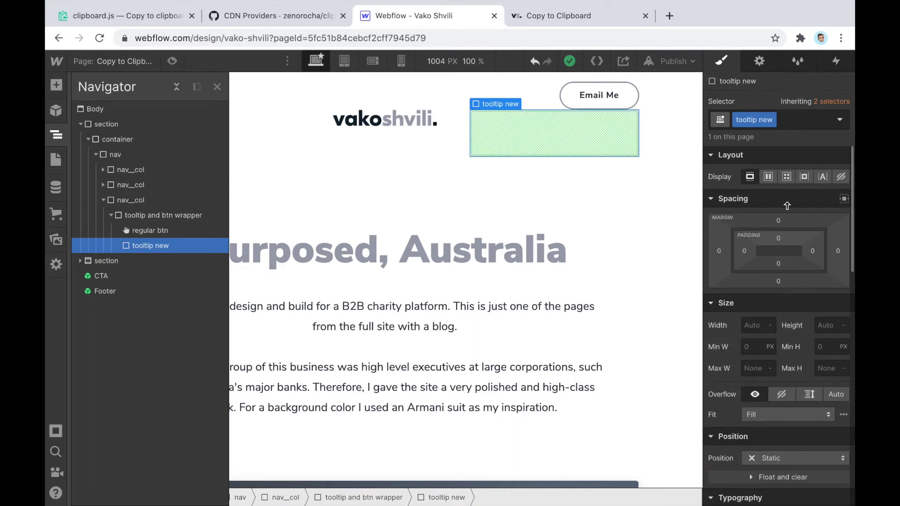
double_click(571, 134)
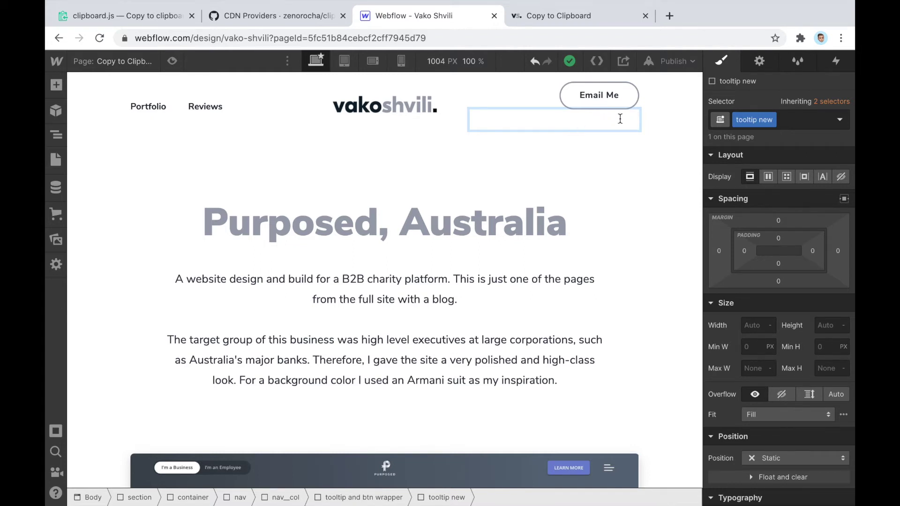
type("Email copied!")
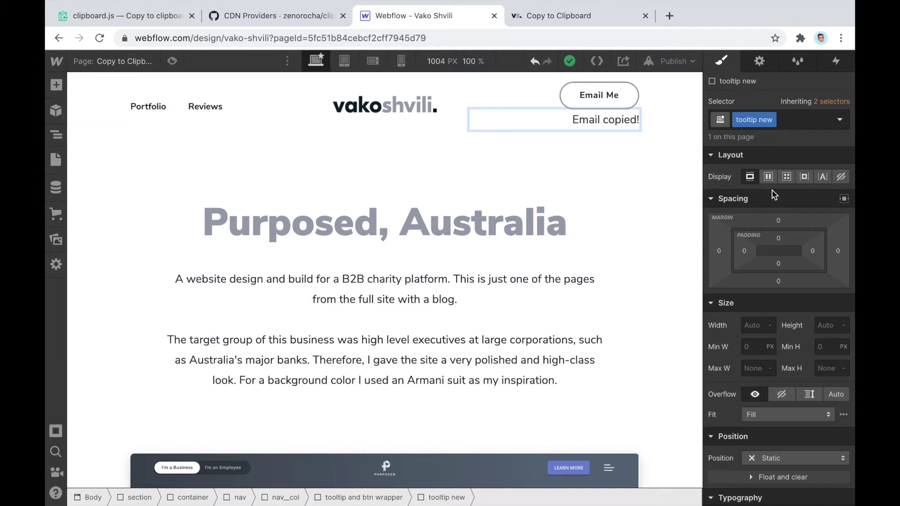
Give the tooltip new element the dark Metal background colour
scroll(773, 190, "down", 8)
scroll(772, 190, "down", 2)
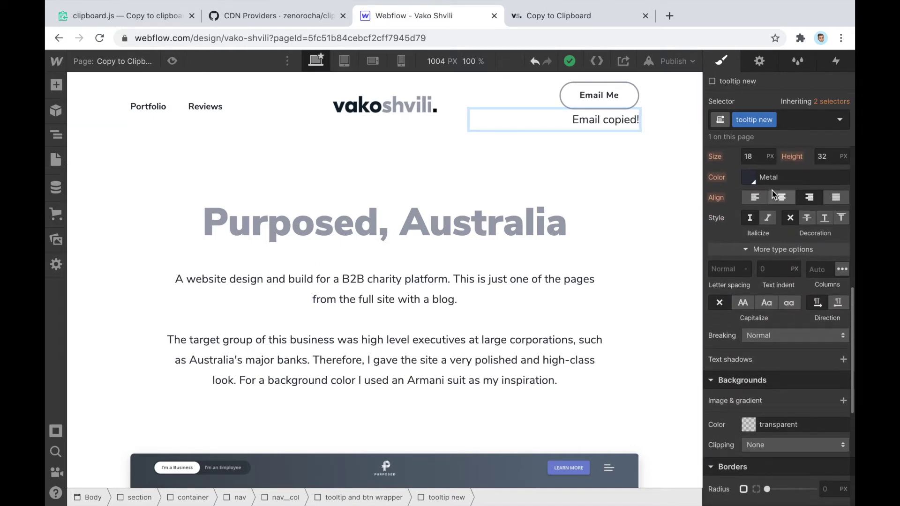
left_click(575, 156)
left_click(544, 111)
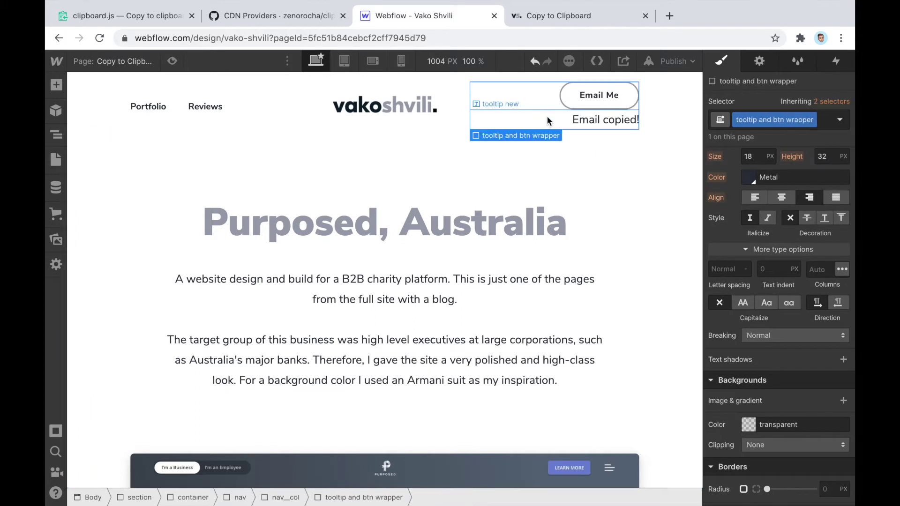
left_click(547, 117)
scroll(777, 216, "down", 3)
scroll(777, 216, "down", 3)
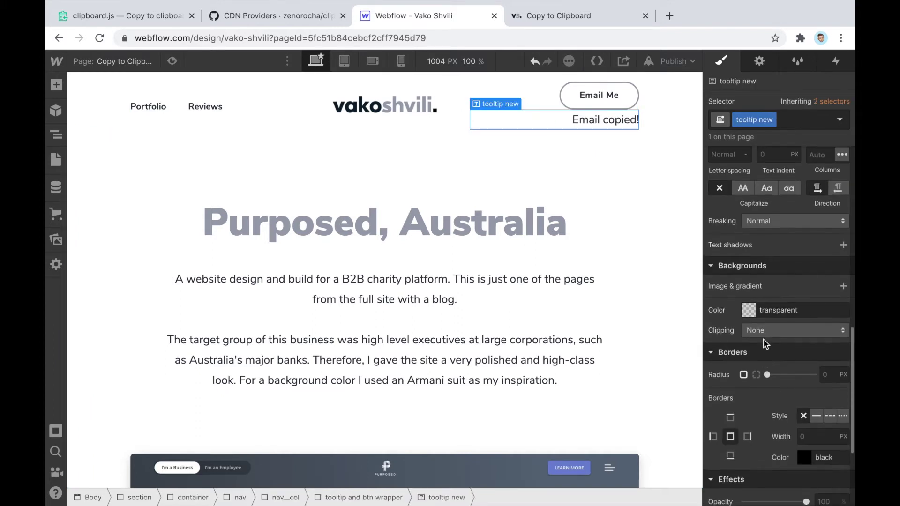
left_click(749, 311)
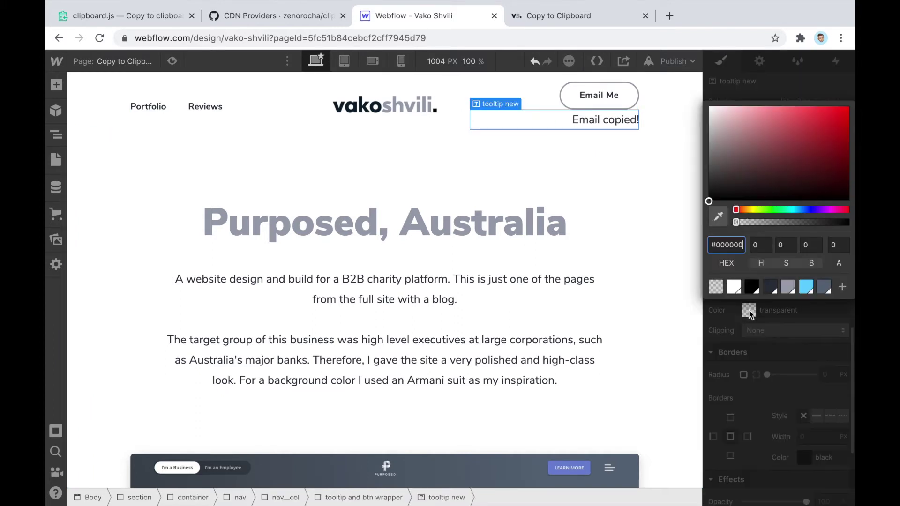
left_click(771, 286)
left_click(774, 337)
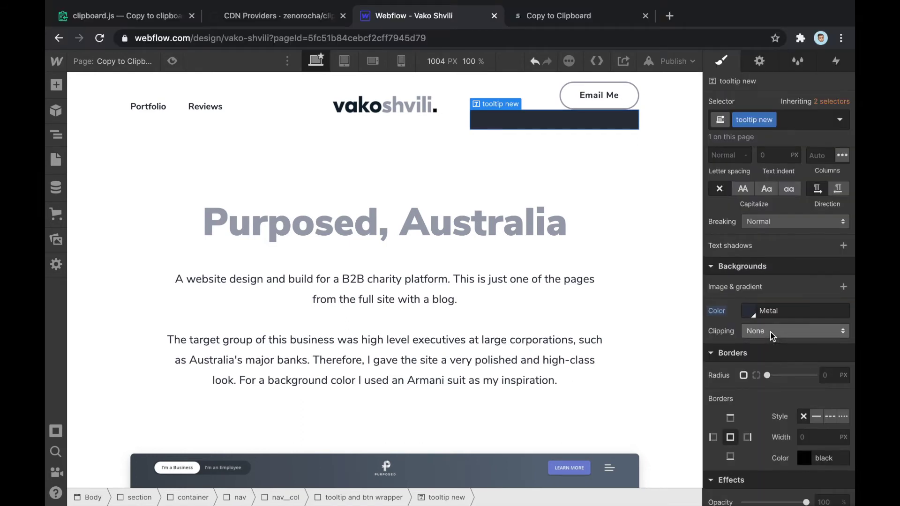
Make the tooltip text white, 14 px and centred
scroll(760, 305, "up", 5)
left_click(749, 272)
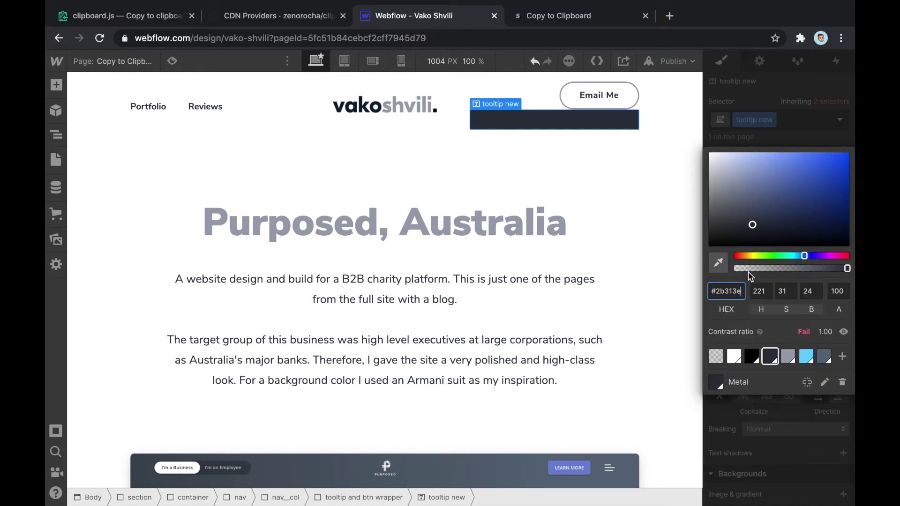
left_click(734, 356)
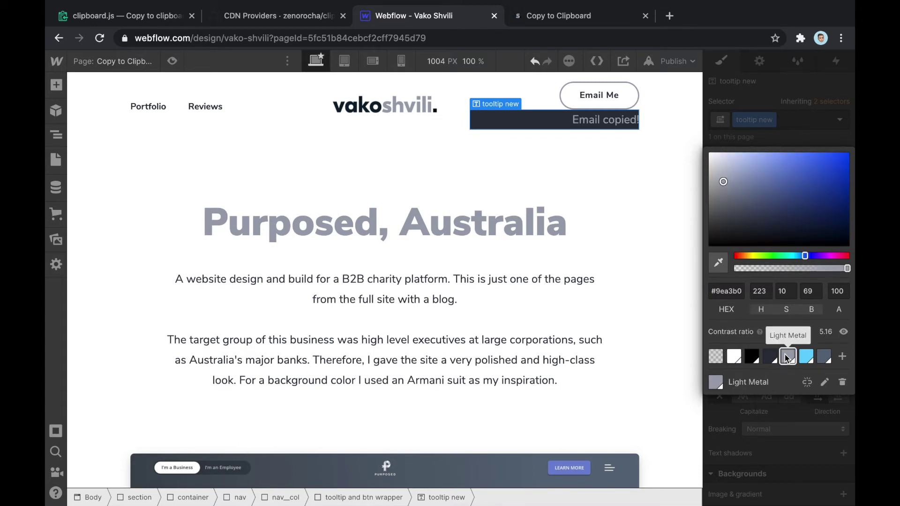
left_click(767, 416)
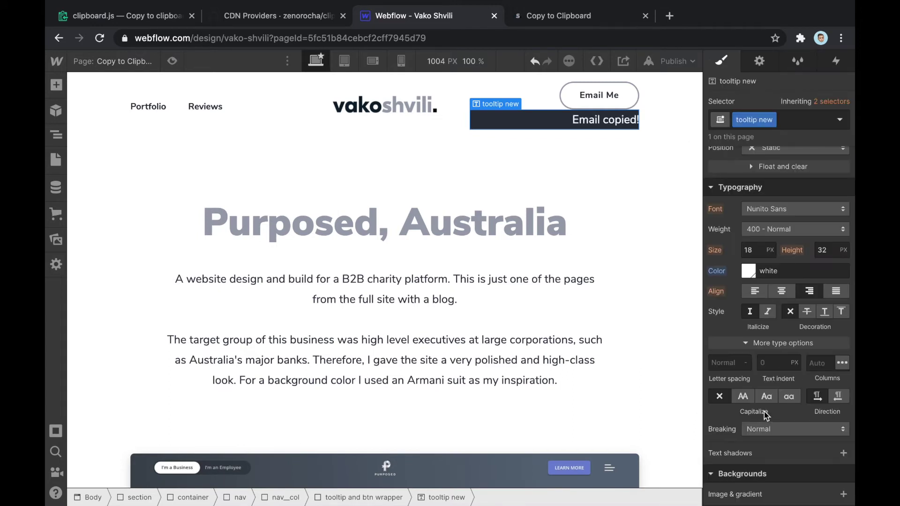
scroll(775, 328, "up", 1)
left_click(756, 261)
type("14")
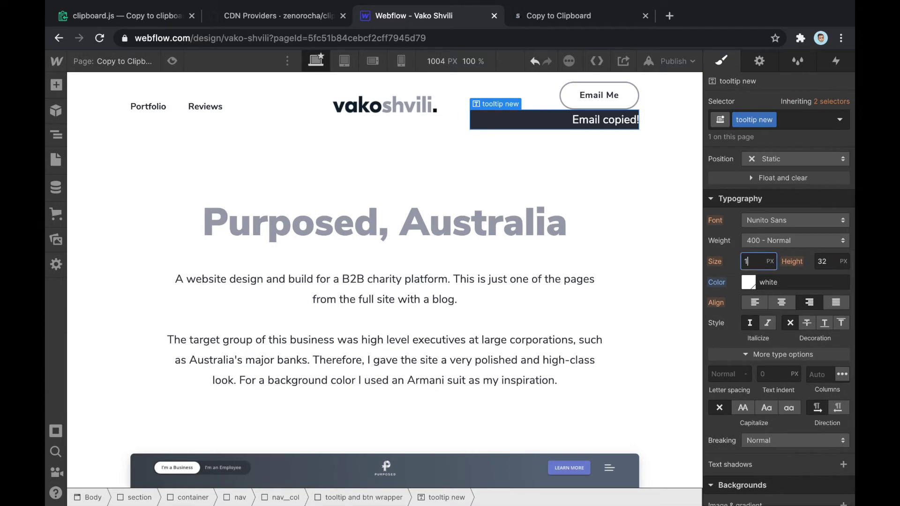
left_click(782, 303)
Set the tooltip's corner radius to 4 px and reselect it
scroll(803, 364, "down", 2)
scroll(803, 365, "down", 10)
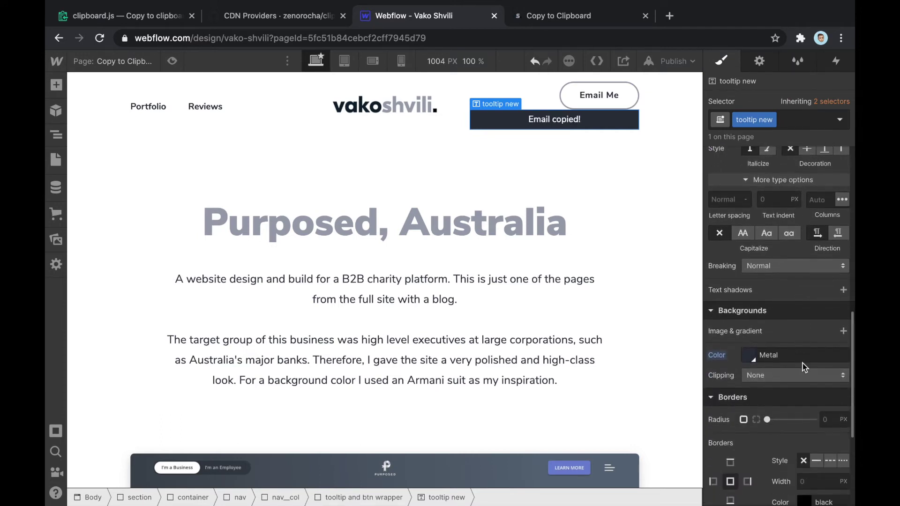
left_click(826, 303)
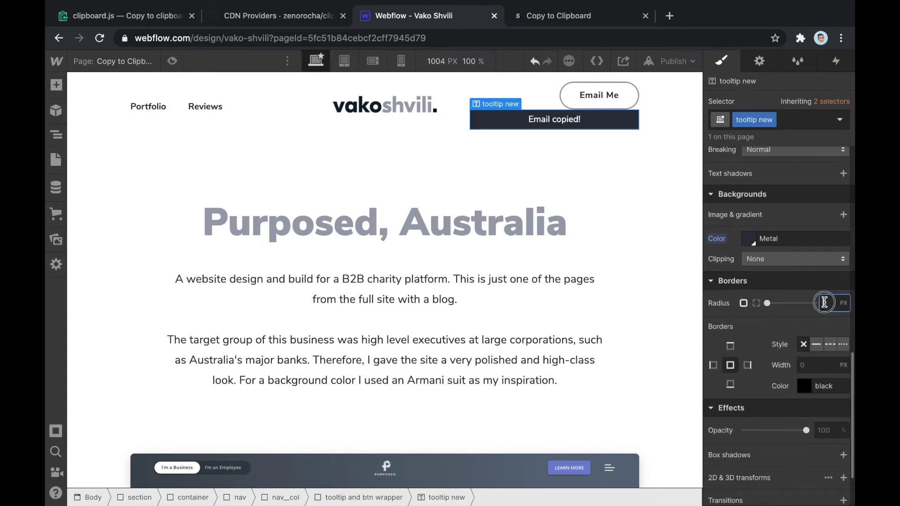
type("4")
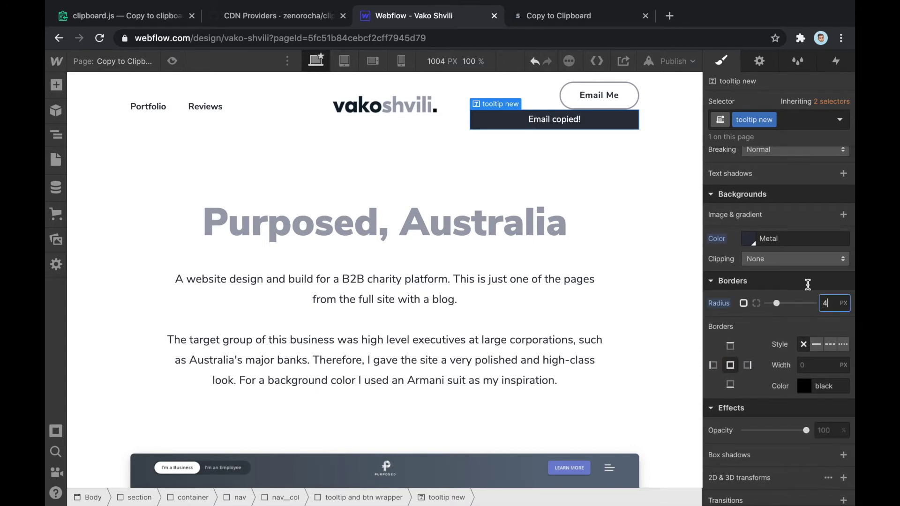
left_click(643, 148)
left_click(633, 123)
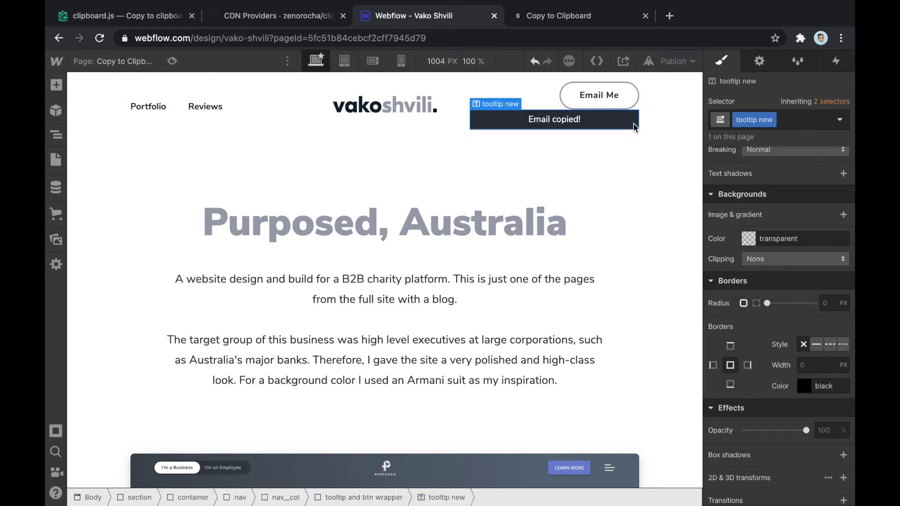
scroll(771, 200, "up", 5)
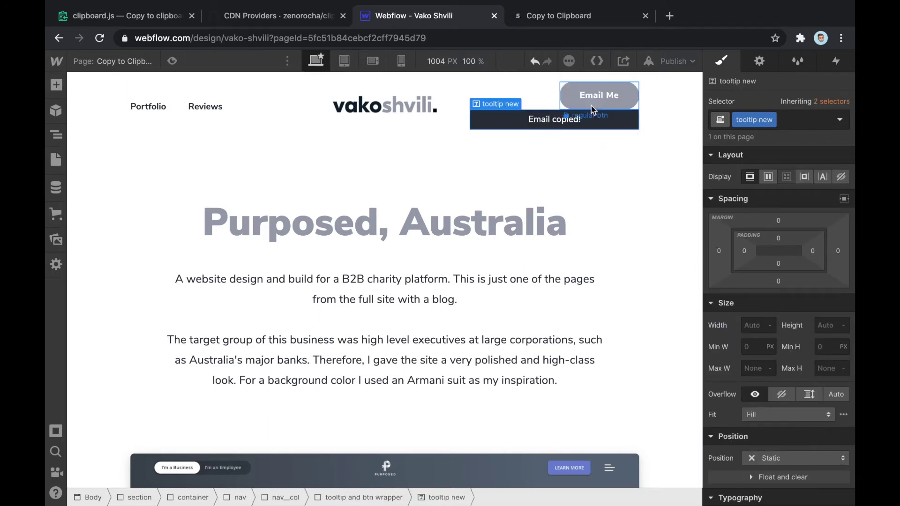
Set the tooltip's width to 100 px
left_click(754, 323)
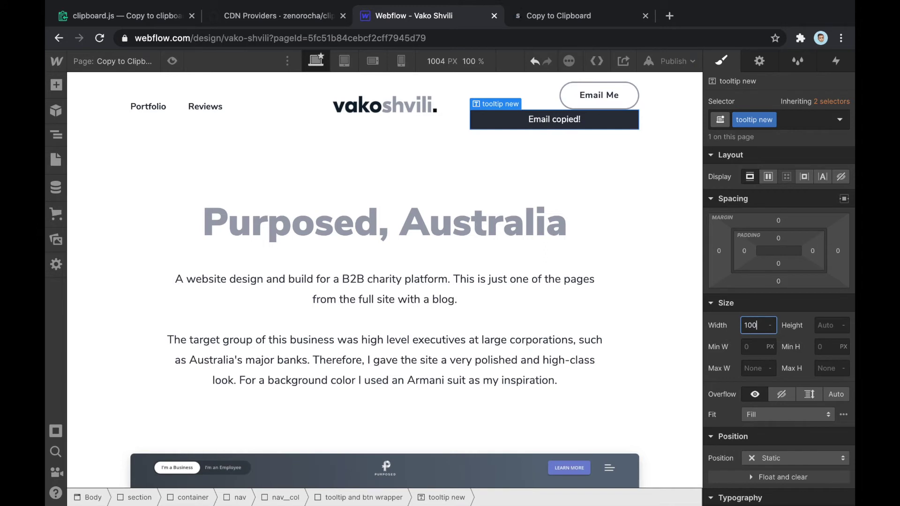
type("100")
key("Return")
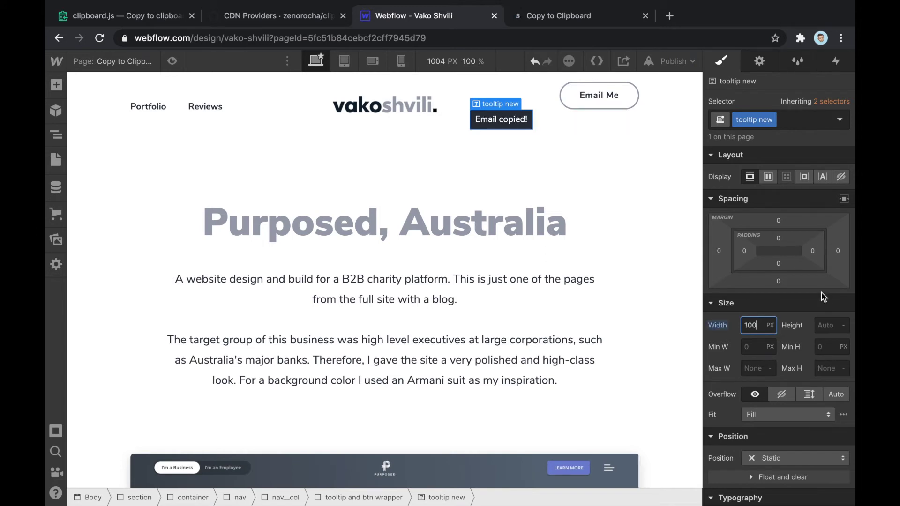
left_click(575, 123)
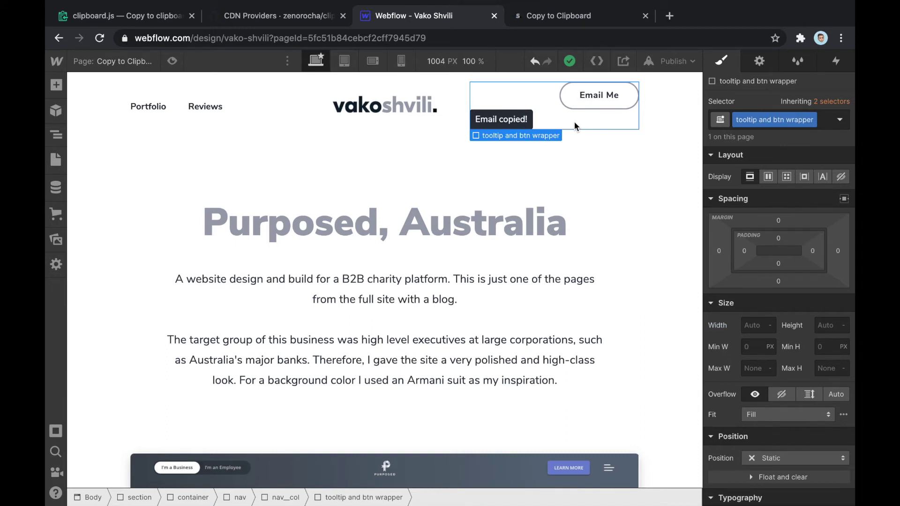
left_click(521, 119)
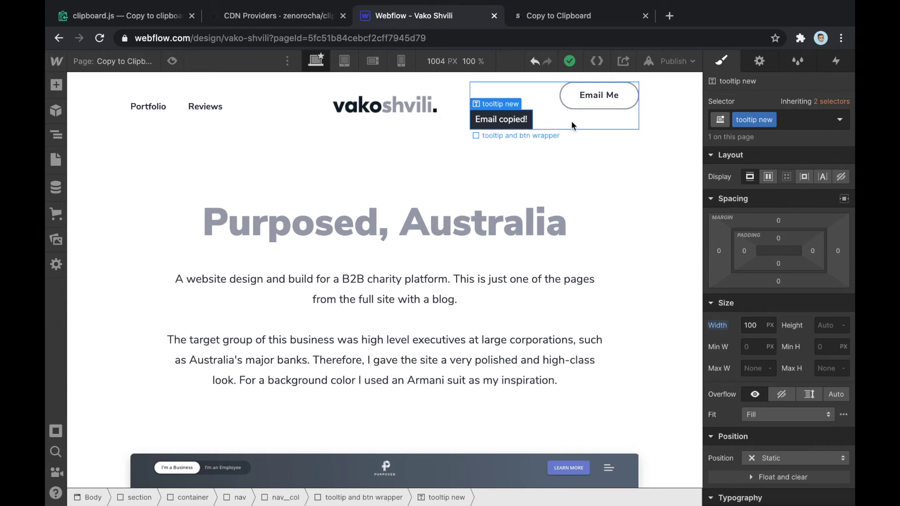
Make the tooltip absolutely positioned
scroll(820, 322, "down", 3)
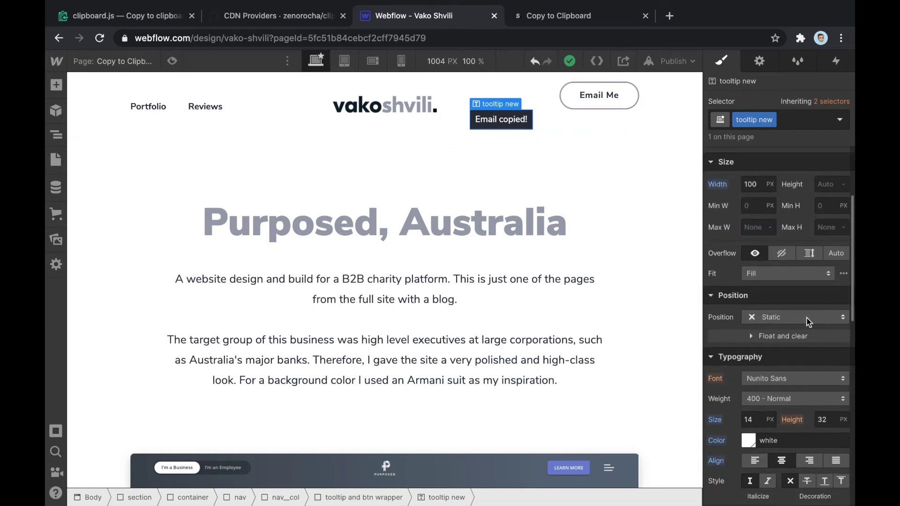
left_click(818, 319)
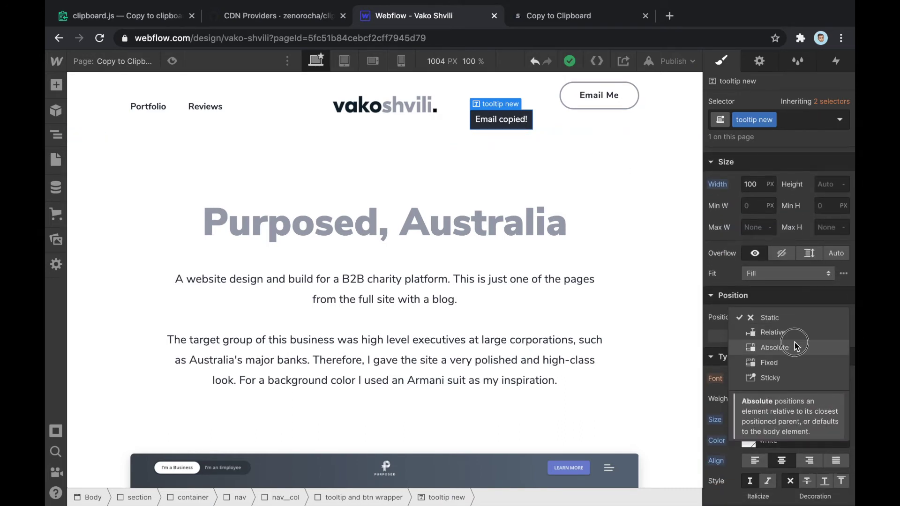
left_click(795, 346)
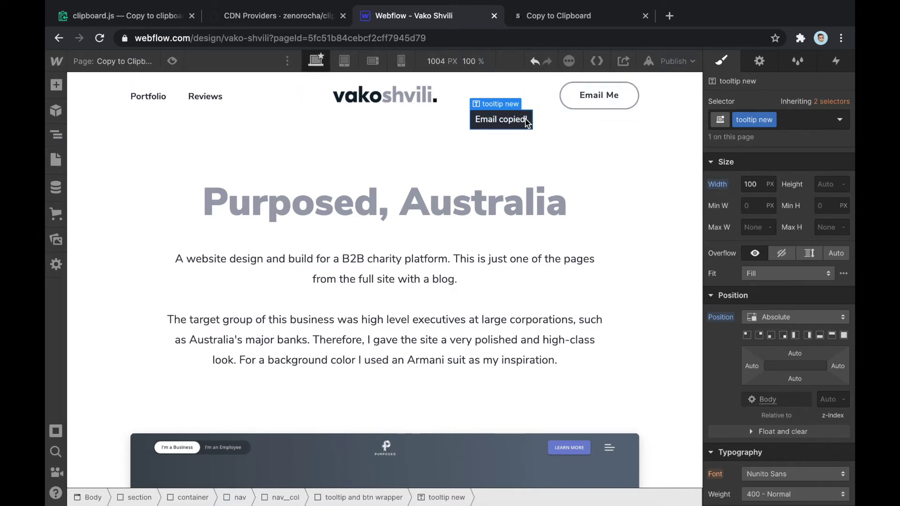
left_click(534, 92)
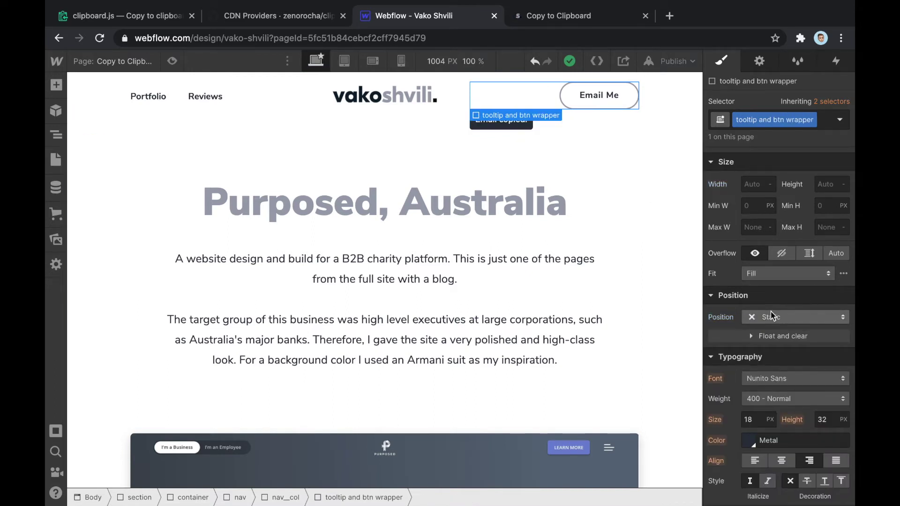
left_click(524, 126)
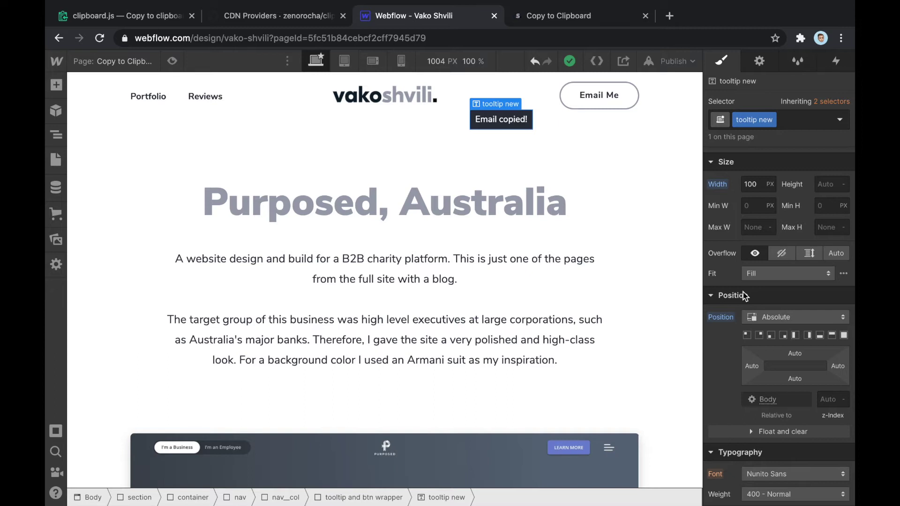
Pin the tooltip to the top-right corner after trying the other corner presets
scroll(735, 356, "down", 2)
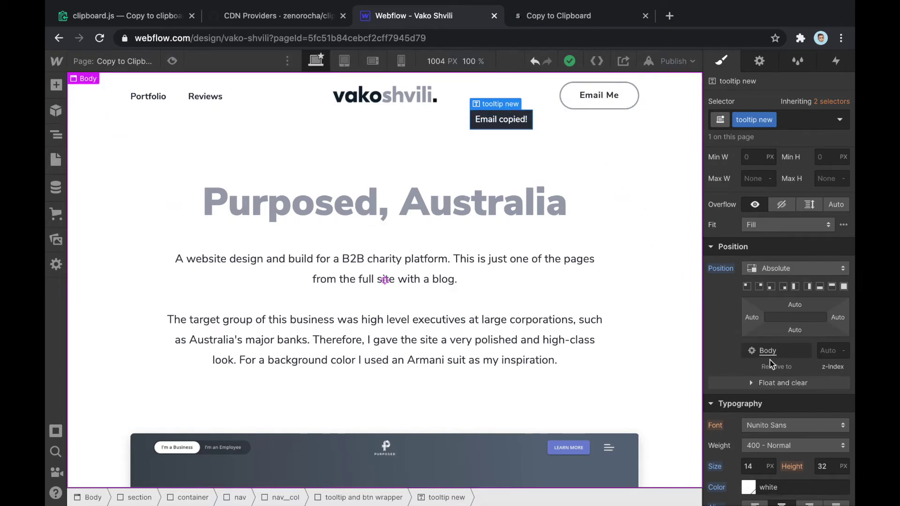
mouse_move(776, 371)
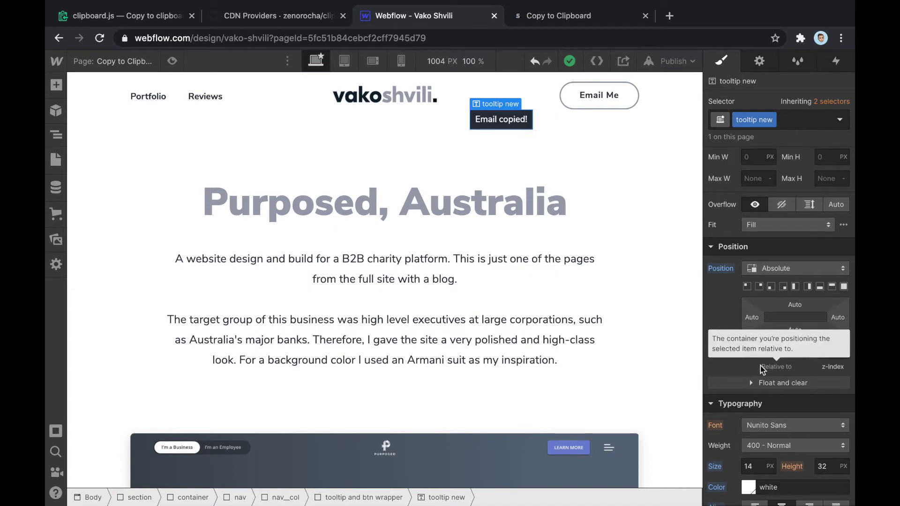
left_click(759, 287)
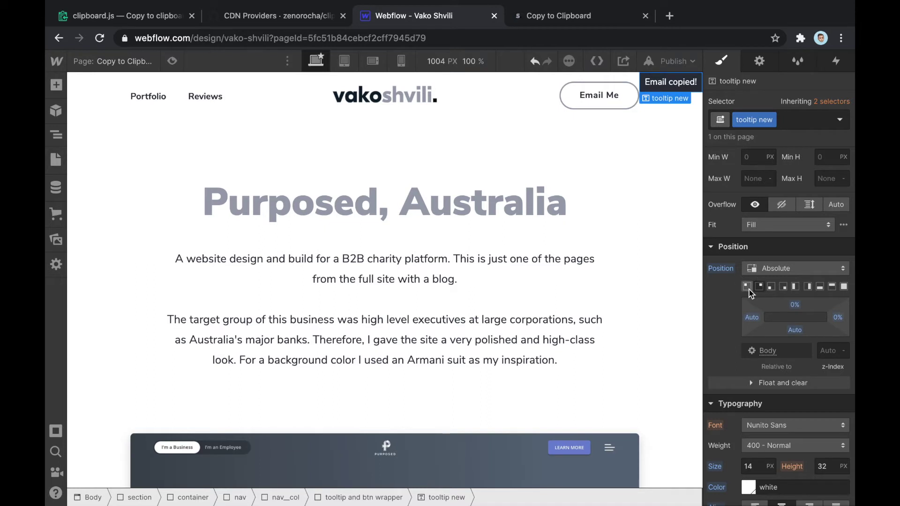
left_click(748, 287)
left_click(786, 288)
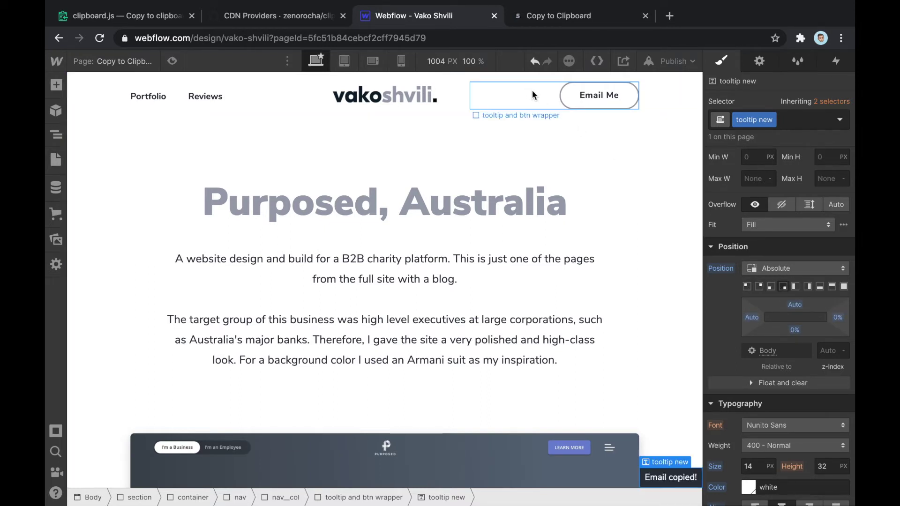
left_click(759, 287)
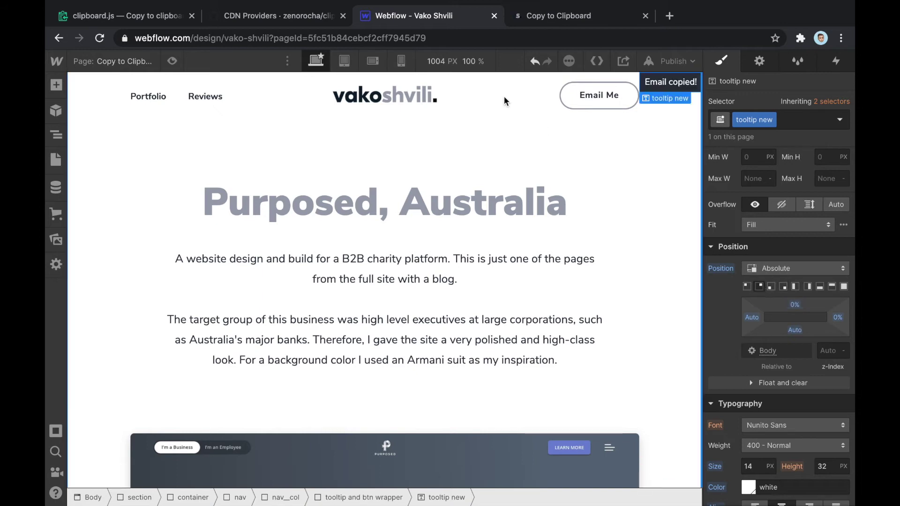
left_click(511, 96)
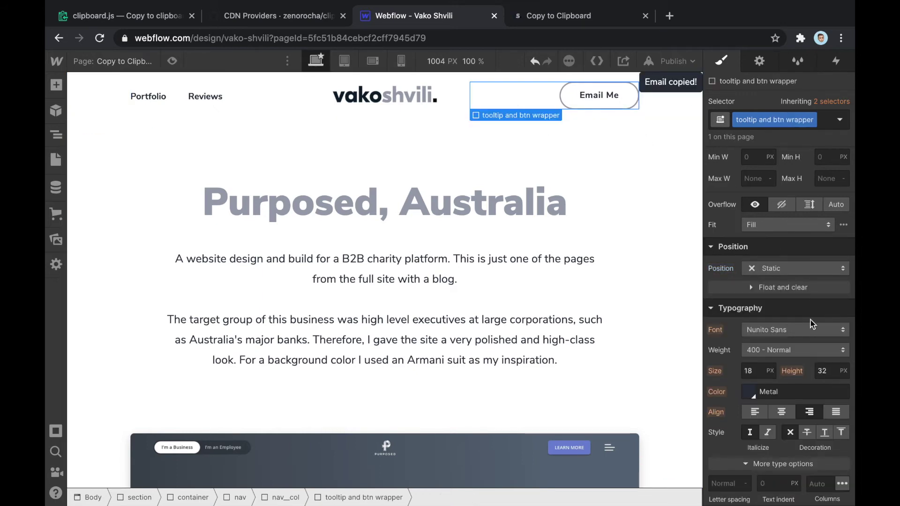
scroll(760, 291, "up", 2)
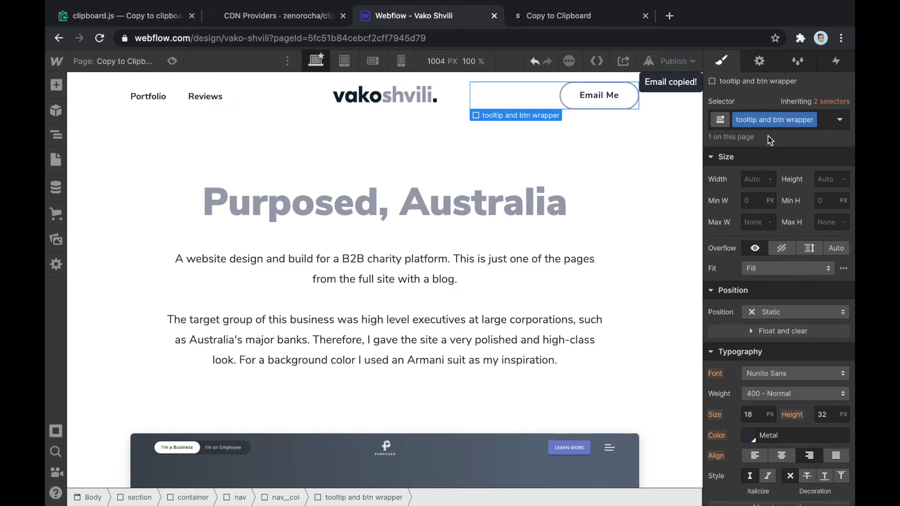
Set the tooltip and btn wrapper to Relative position and Inline-block display
left_click(761, 313)
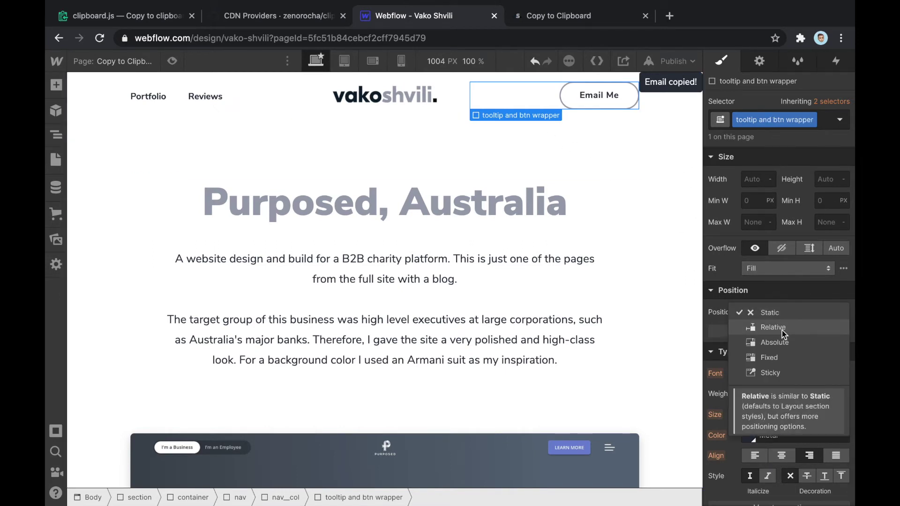
left_click(782, 330)
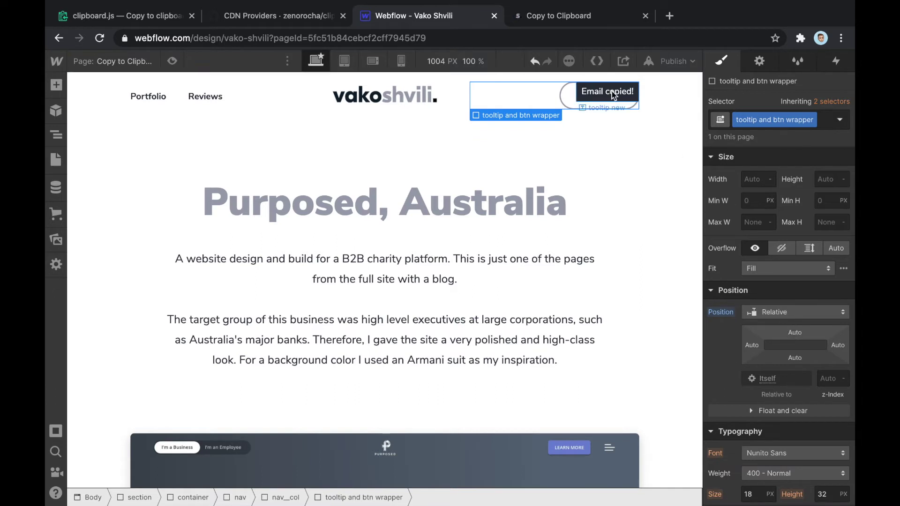
left_click(590, 96)
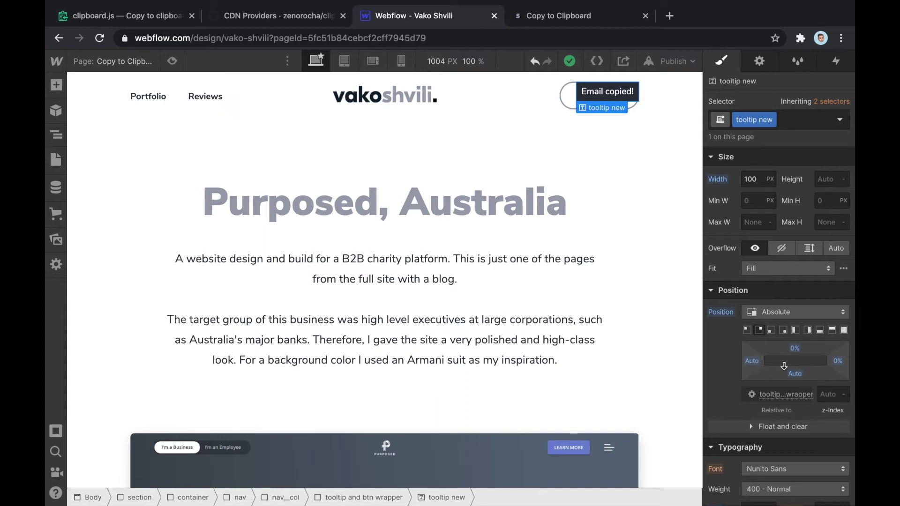
left_click(543, 104)
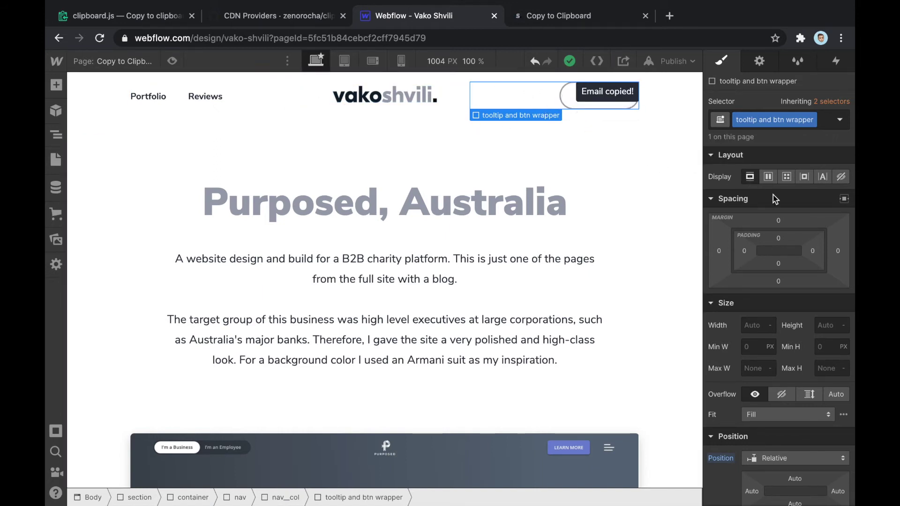
left_click(805, 180)
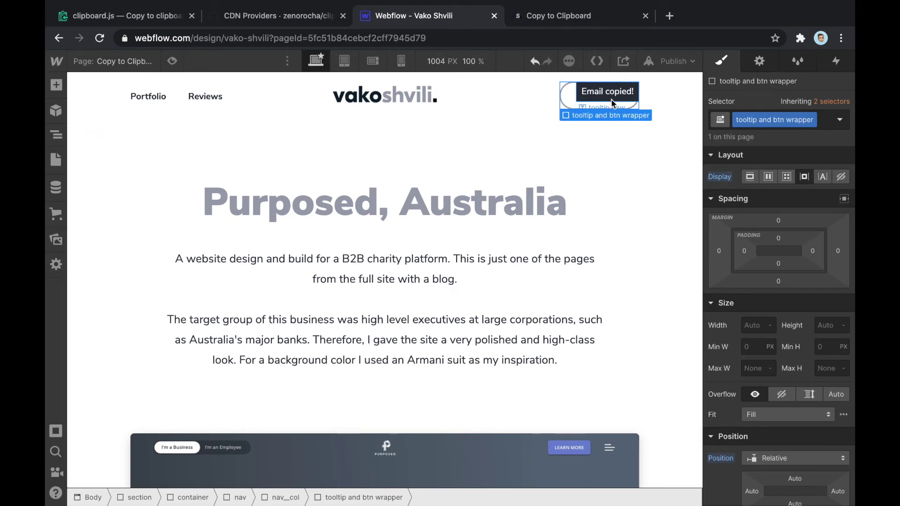
scroll(815, 314, "down", 5)
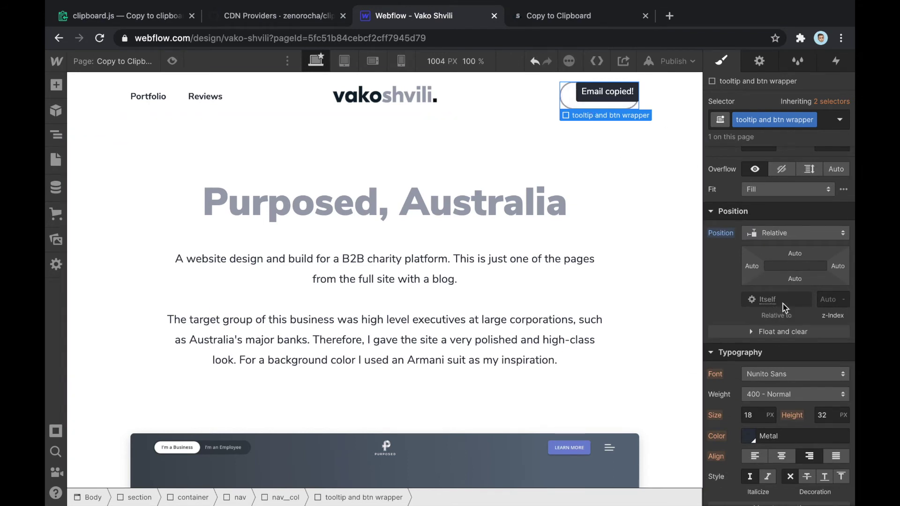
left_click(610, 94)
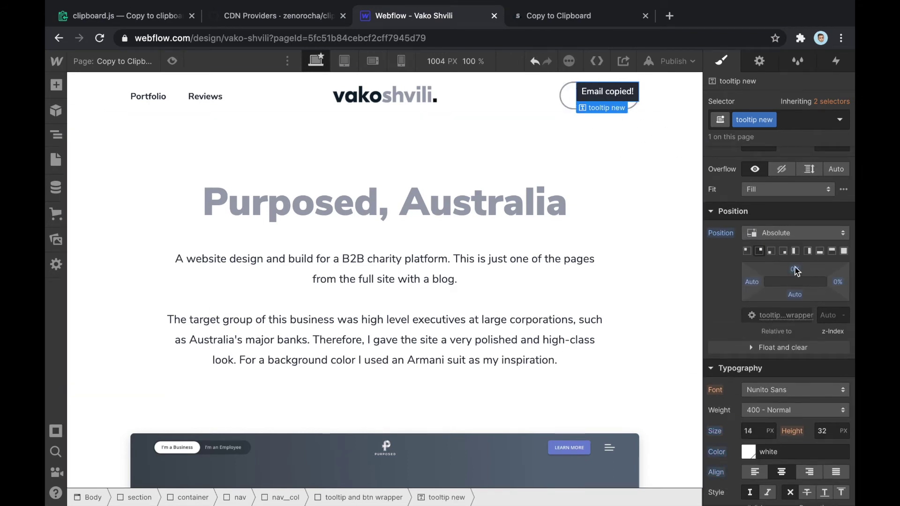
Anchor the tooltip to the wrapper's bottom edge and centre it with auto margins
scroll(796, 271, "down", 2)
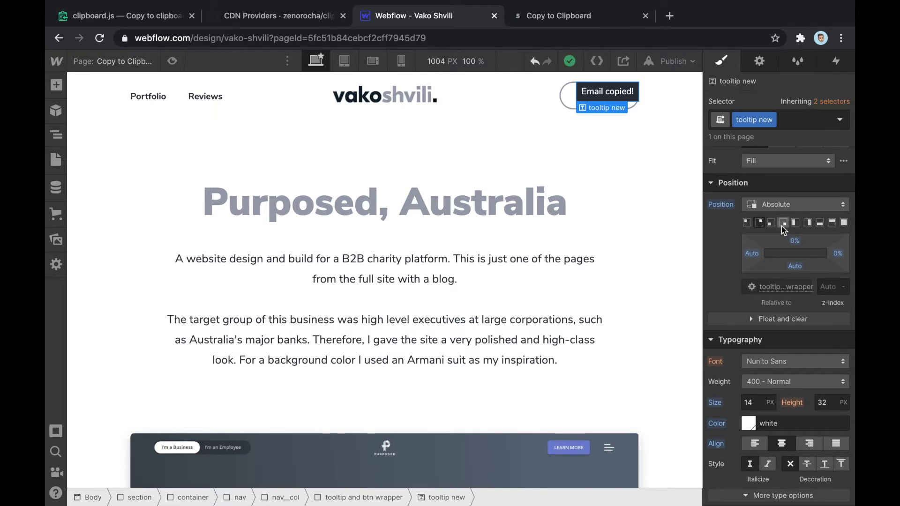
left_click(821, 224)
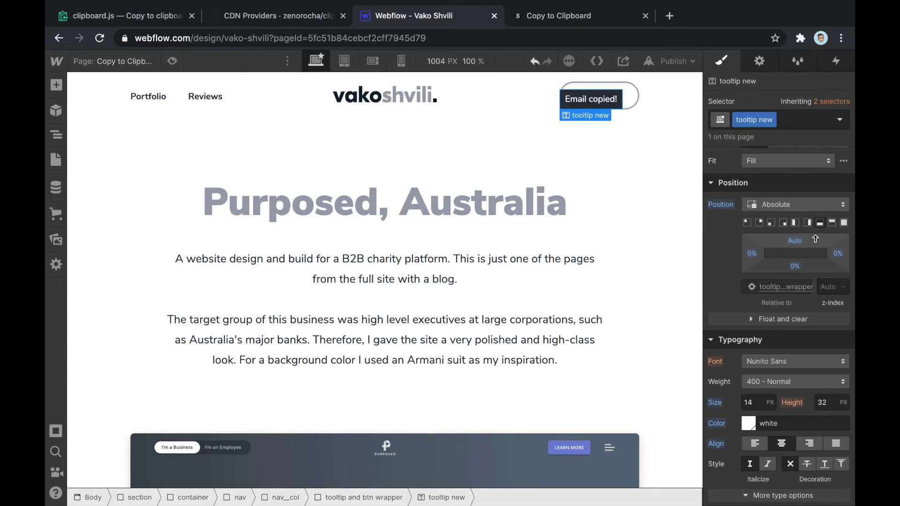
scroll(816, 237, "up", 3)
scroll(816, 239, "up", 3)
left_click(844, 199)
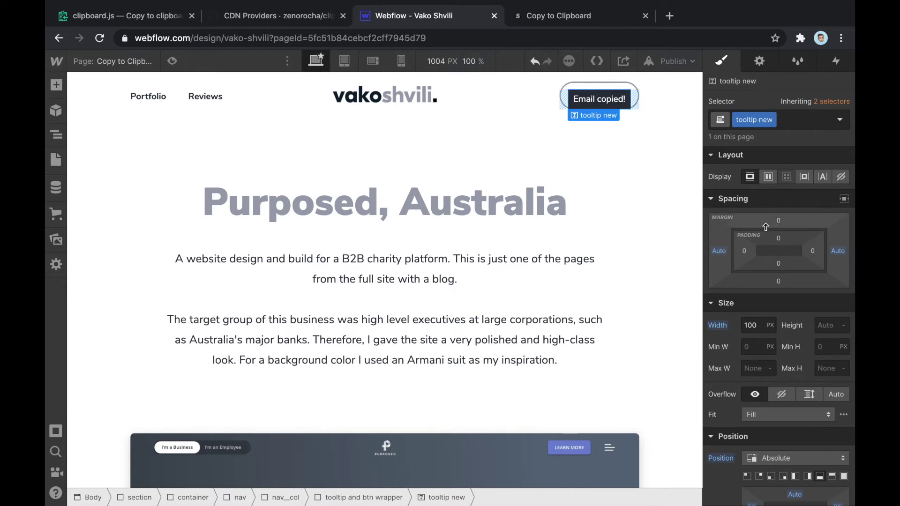
scroll(804, 285, "down", 6)
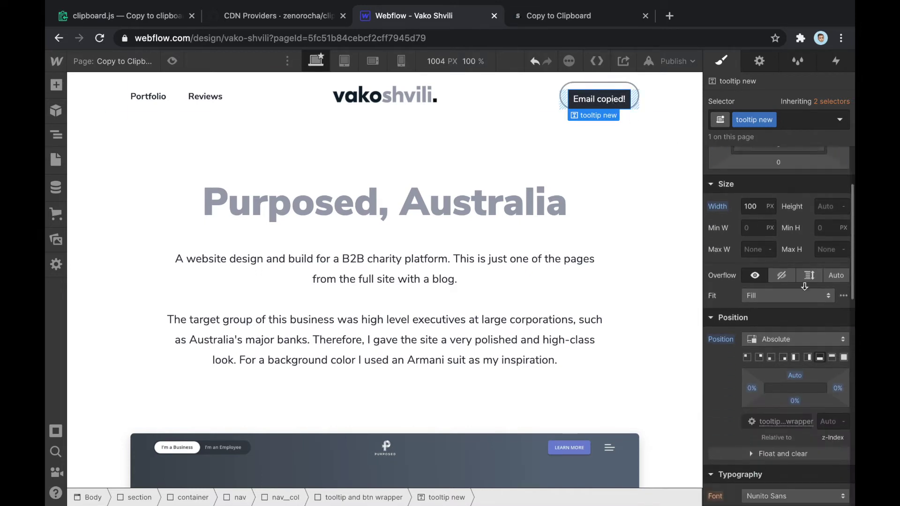
scroll(804, 287, "down", 1)
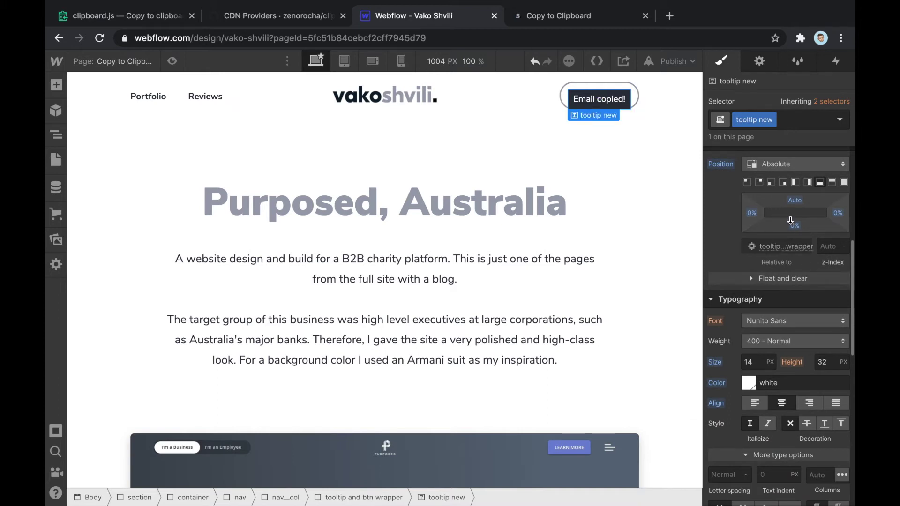
Set the tooltip's bottom offset to -36 px
left_click(795, 226)
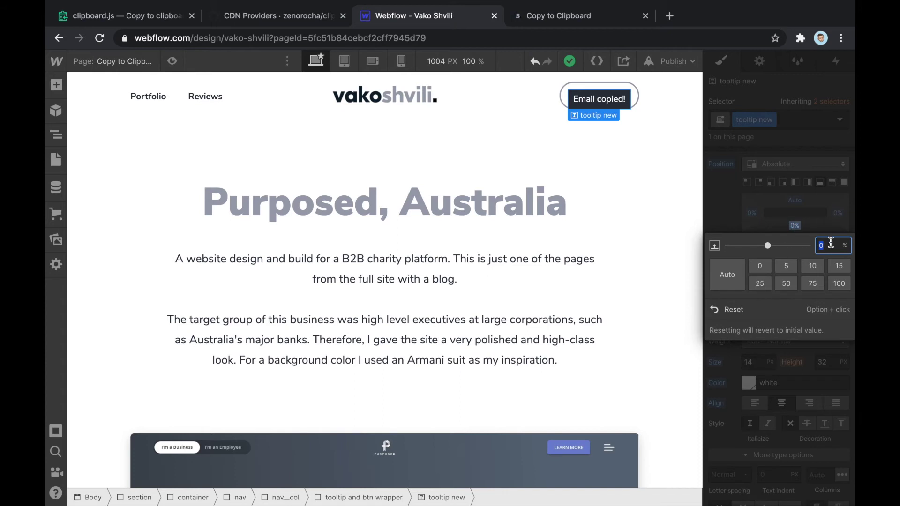
left_click(755, 200)
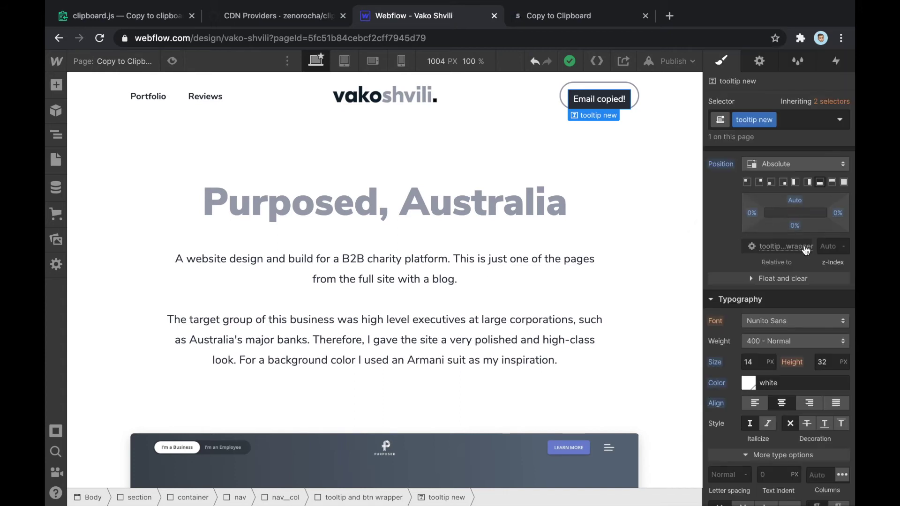
left_click(795, 226)
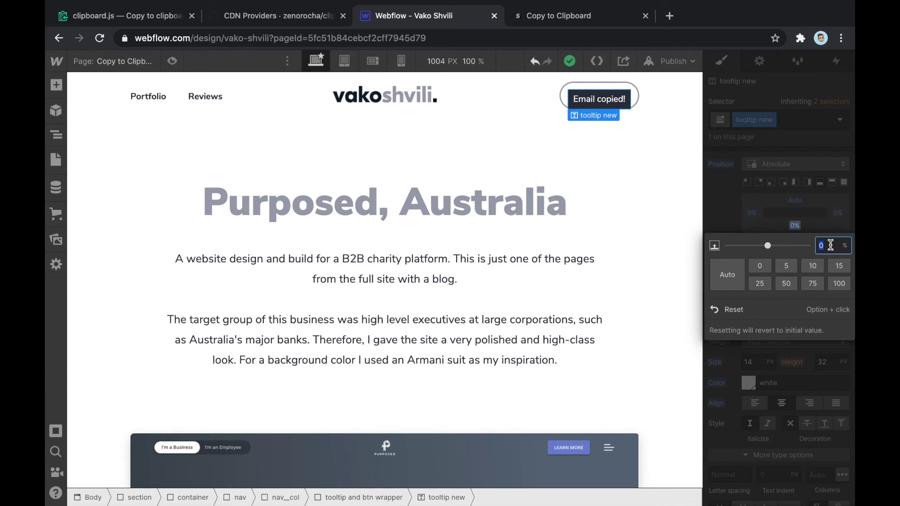
left_click(846, 246)
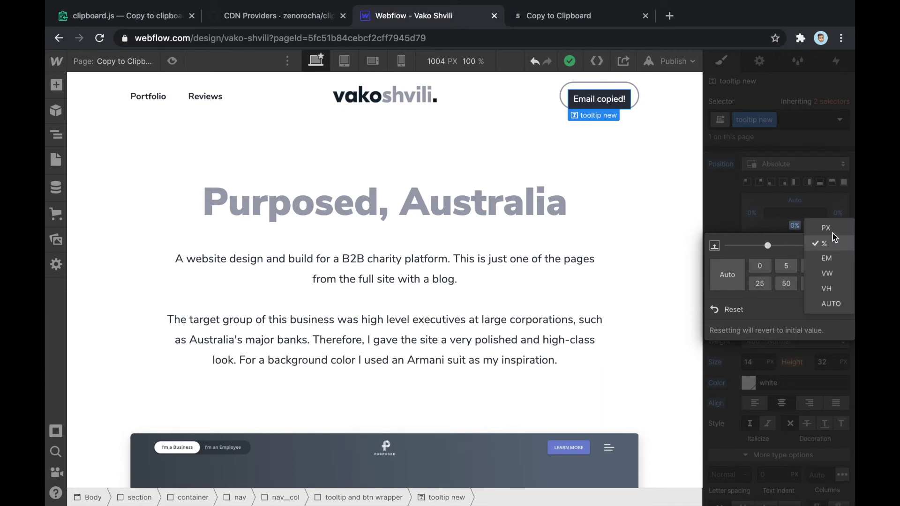
left_click(833, 229)
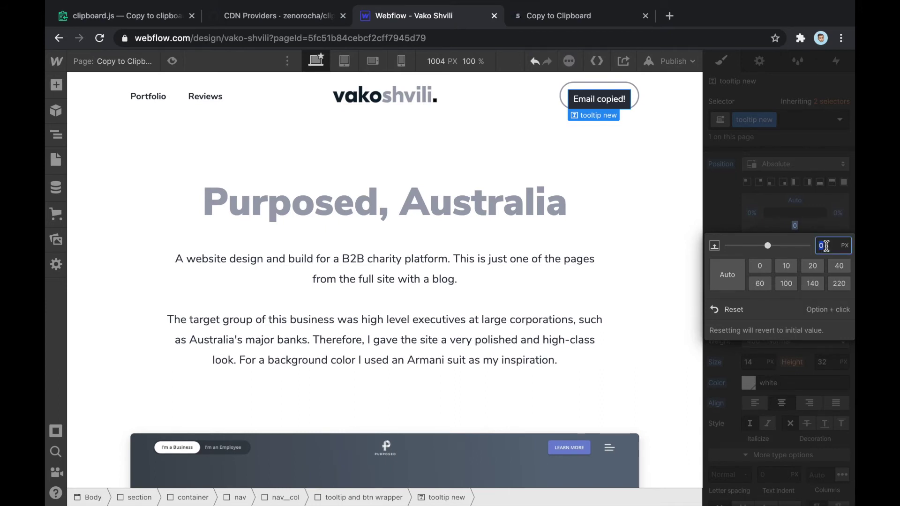
type("-40")
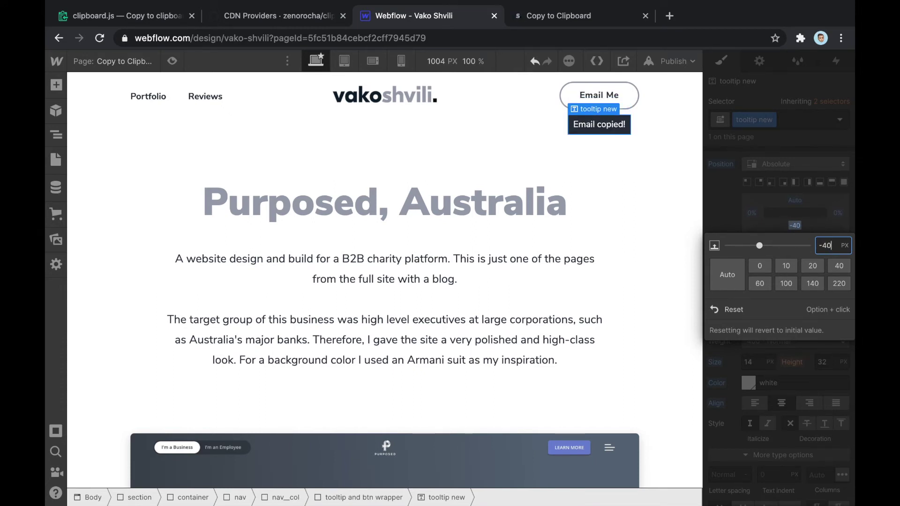
key("BackSpace")
key("Return")
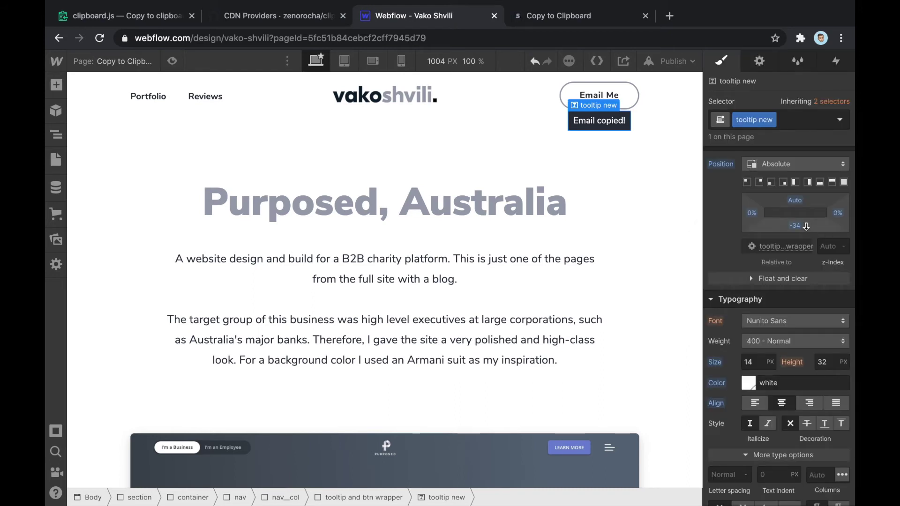
left_click_drag(795, 225, 796, 224)
key("Down")
key("Down")
key("Down")
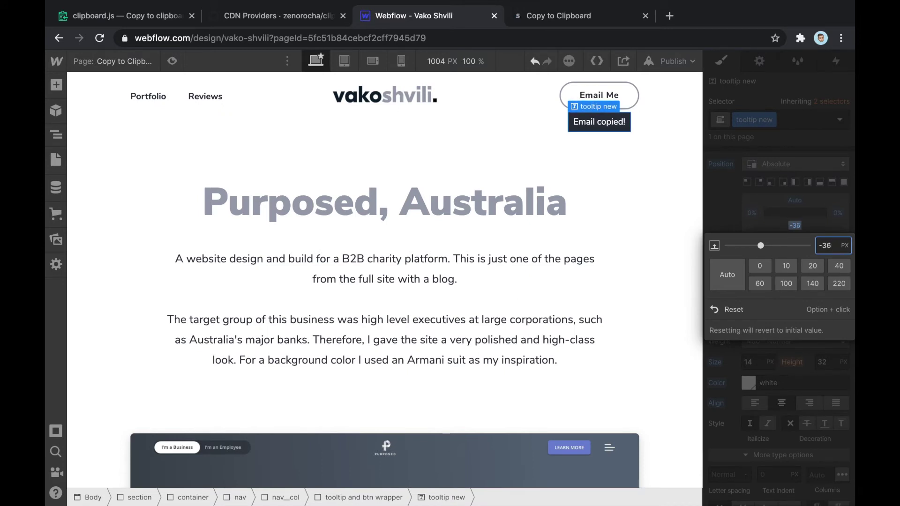
left_click(660, 154)
left_click(660, 154)
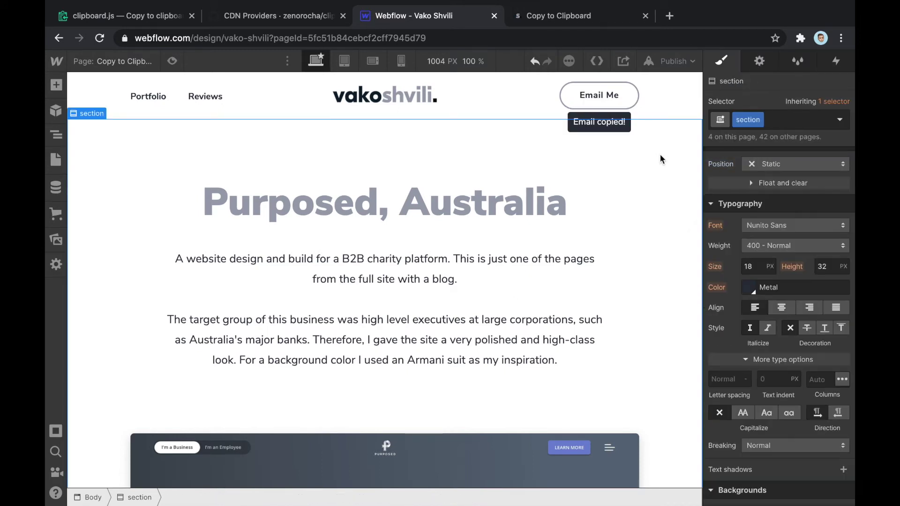
left_click(597, 121)
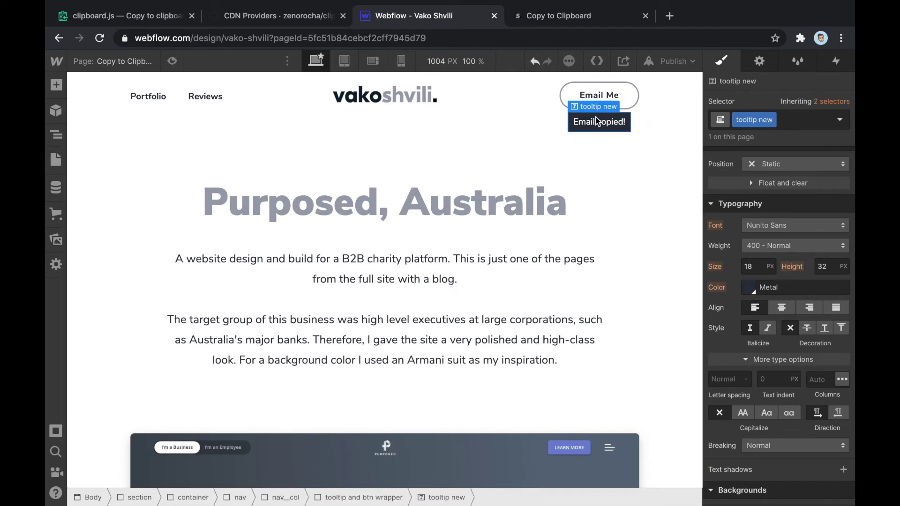
left_click(172, 61)
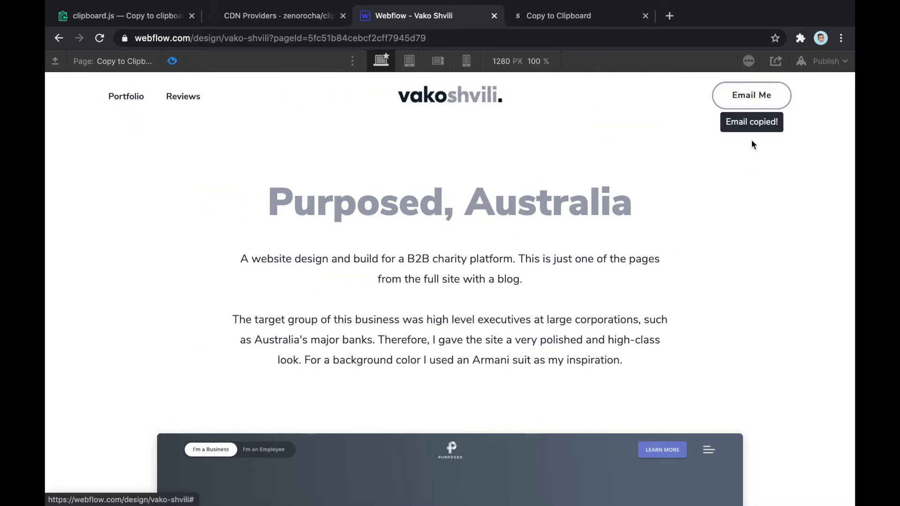
left_click(173, 63)
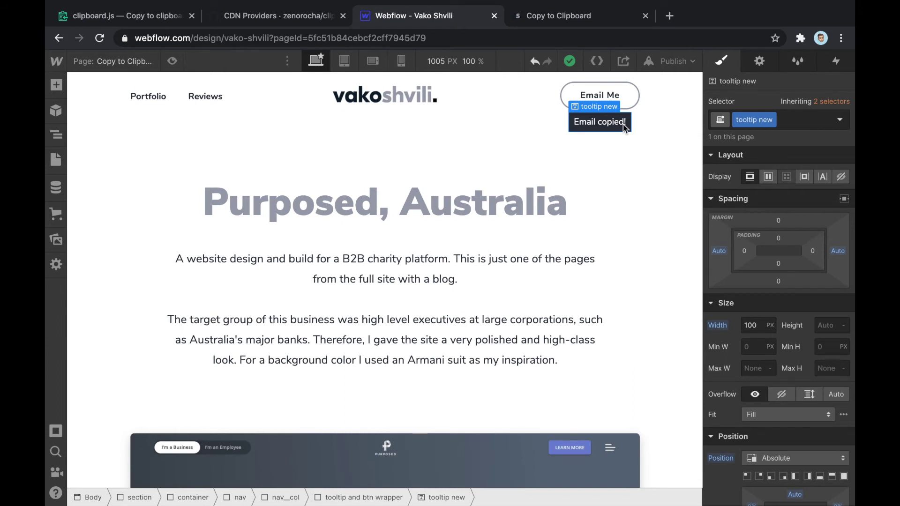
left_click(622, 90)
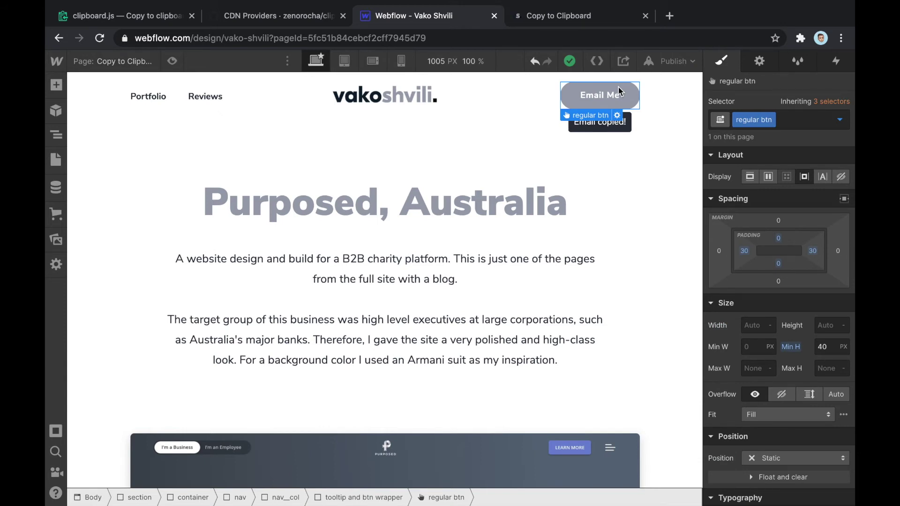
Add a Mouse click (tap) trigger to the Email Me button with On 1st click set to Start an animation
left_click(628, 121)
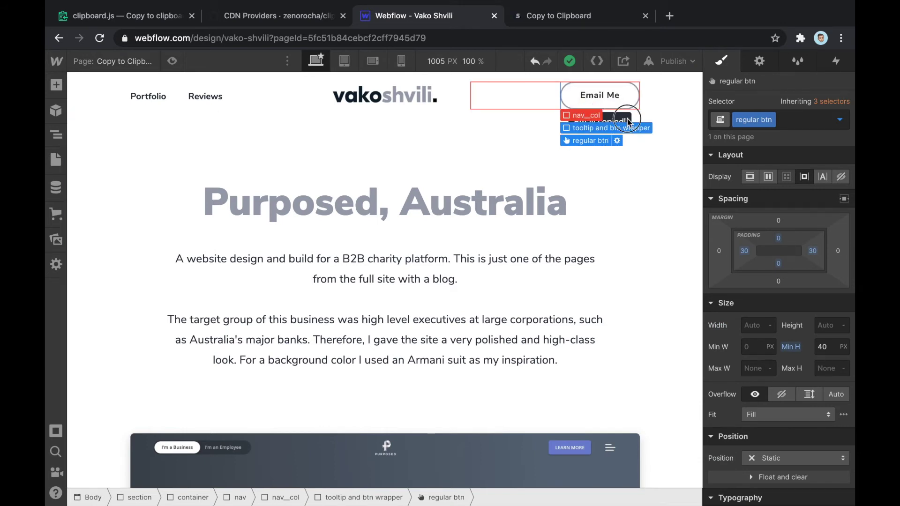
left_click(634, 100)
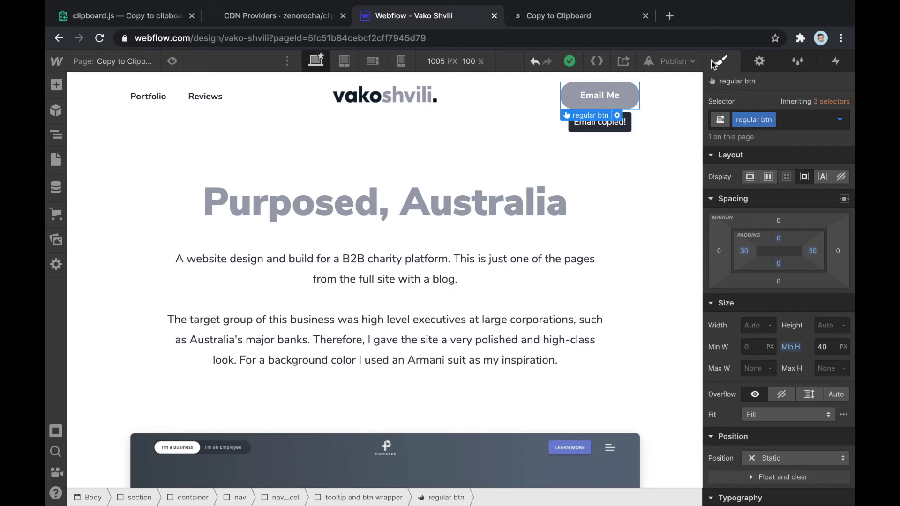
left_click(839, 64)
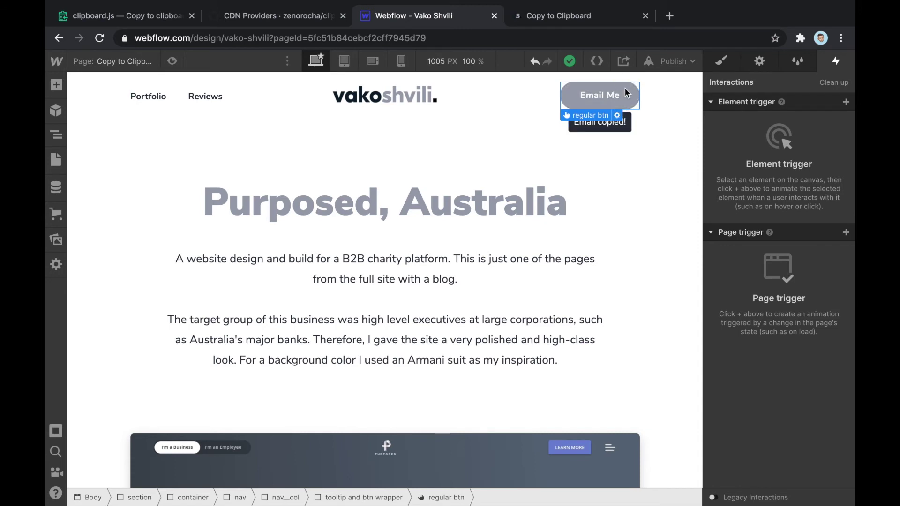
left_click(846, 103)
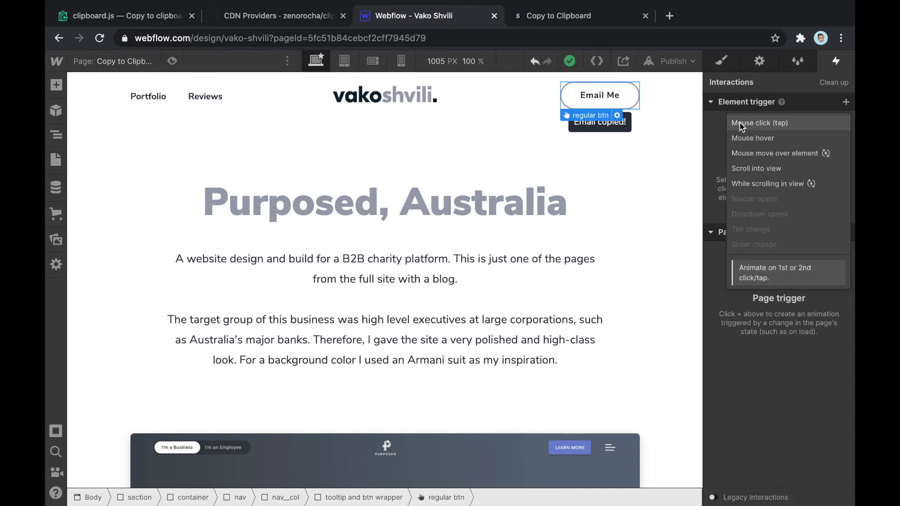
left_click(769, 123)
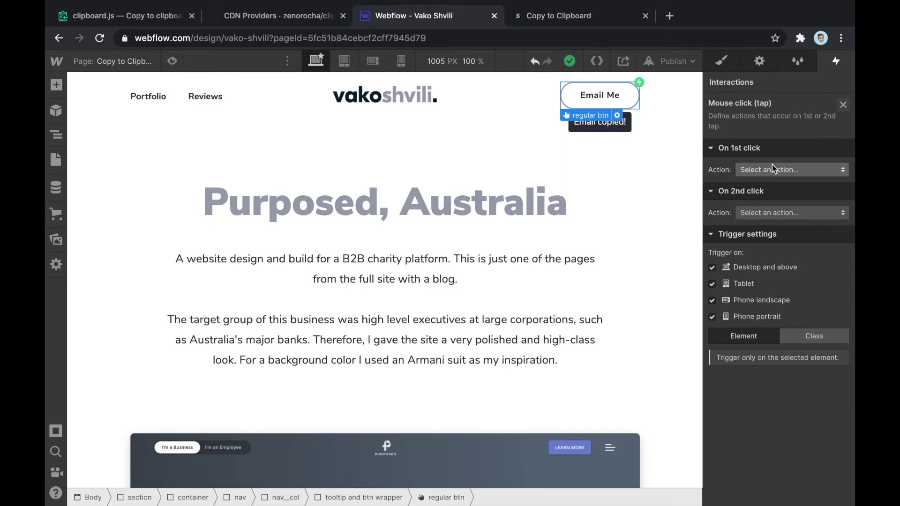
left_click(773, 169)
left_click(717, 162)
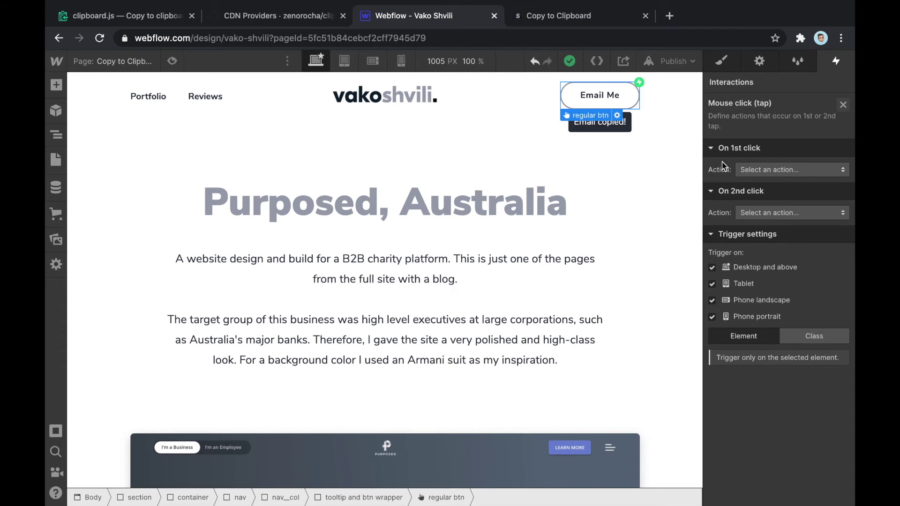
left_click(753, 170)
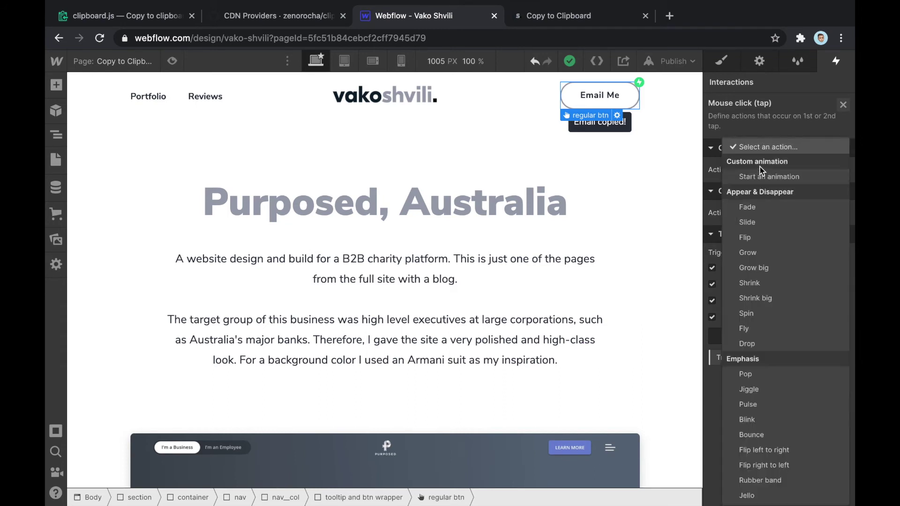
left_click(781, 181)
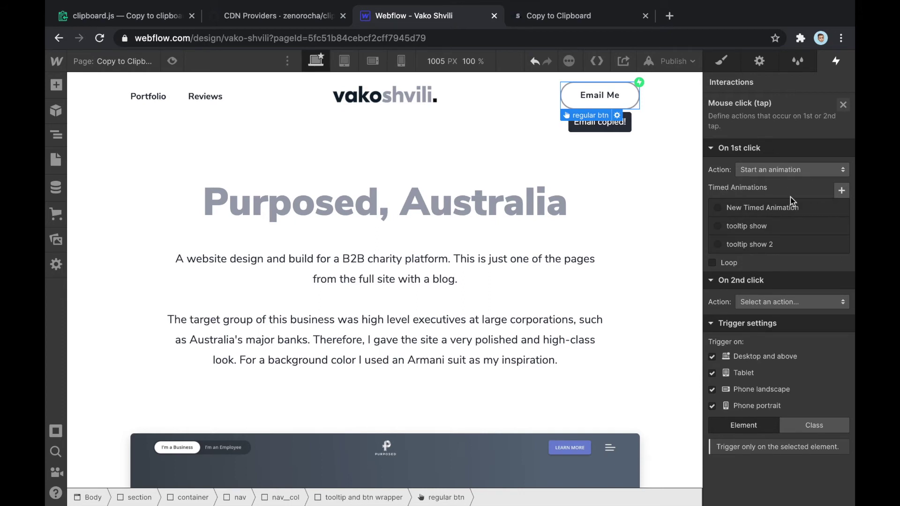
Create a timed animation named 'new tooltip show' and begin adding an action
left_click(840, 192)
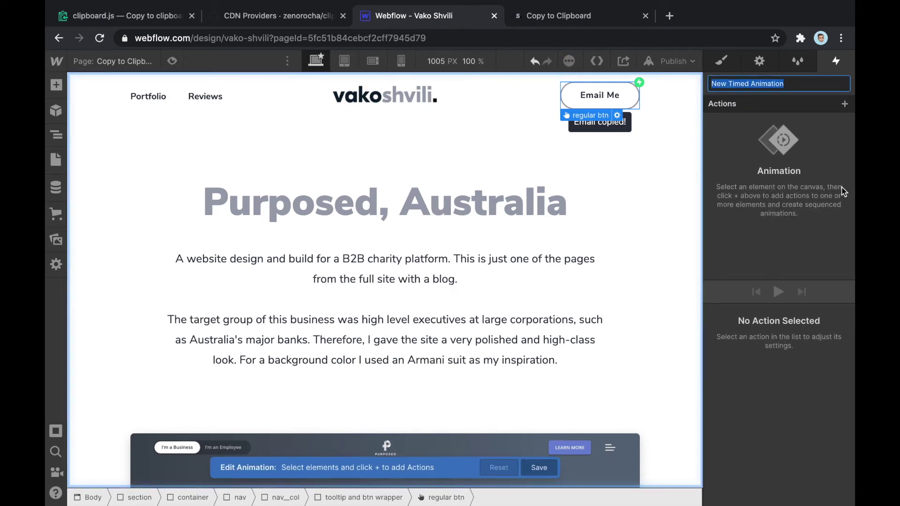
type("ne")
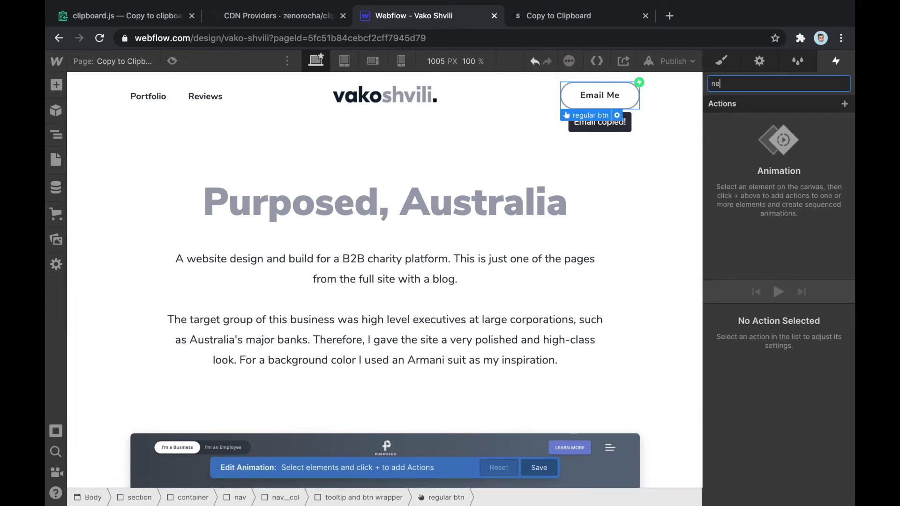
type("w tooltip show")
key("Return")
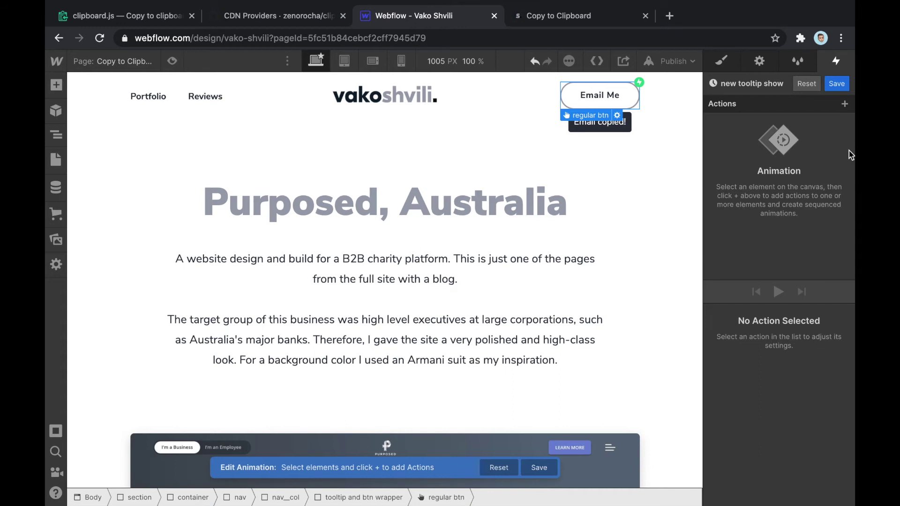
left_click(844, 104)
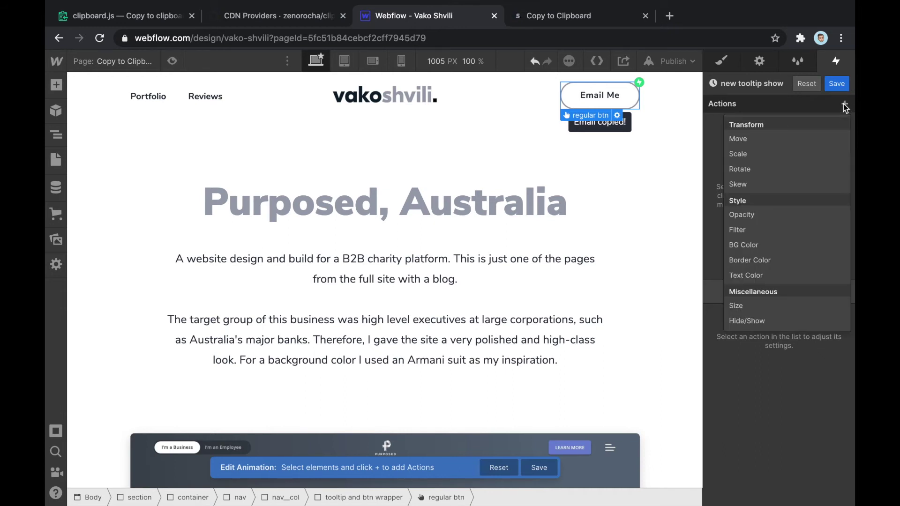
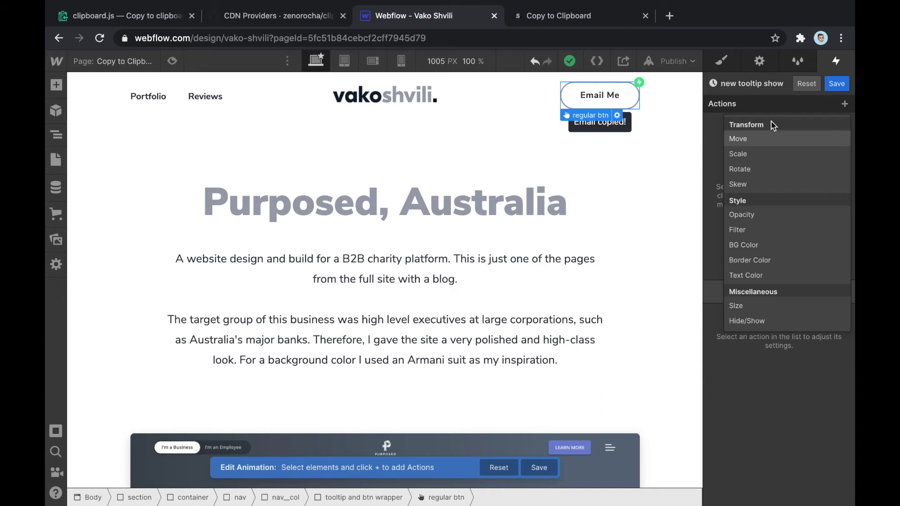
Add a 0.5 s linear Opacity action to 'new tooltip show' and nudge it in the timeline
left_click(763, 220)
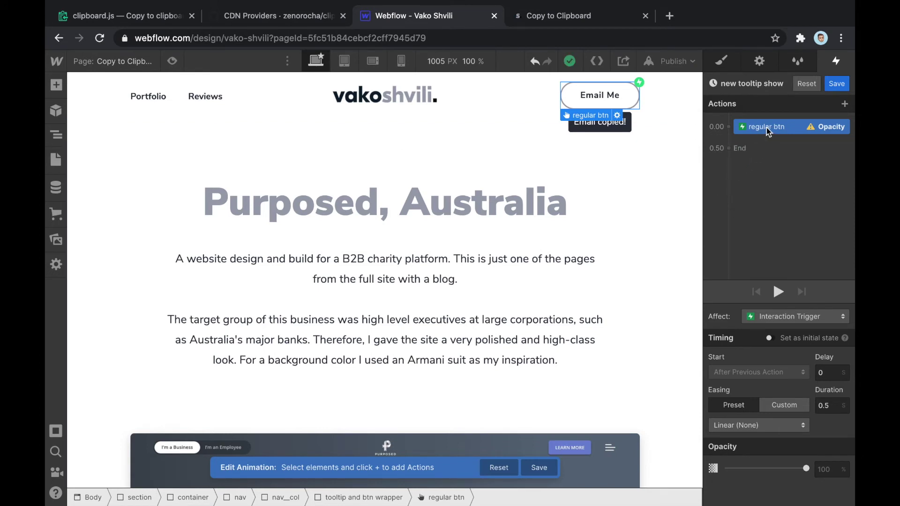
mouse_move(767, 128)
left_mouse_down()
mouse_move(757, 121)
mouse_move(776, 132)
left_mouse_up()
Retarget the Opacity action to the tooltip new element and mark it as the initial state
right_click(771, 131)
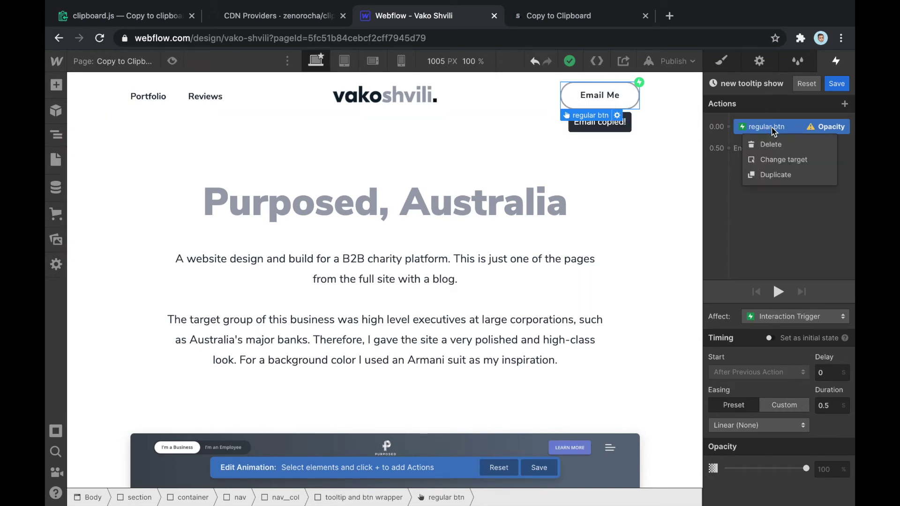
left_click(784, 160)
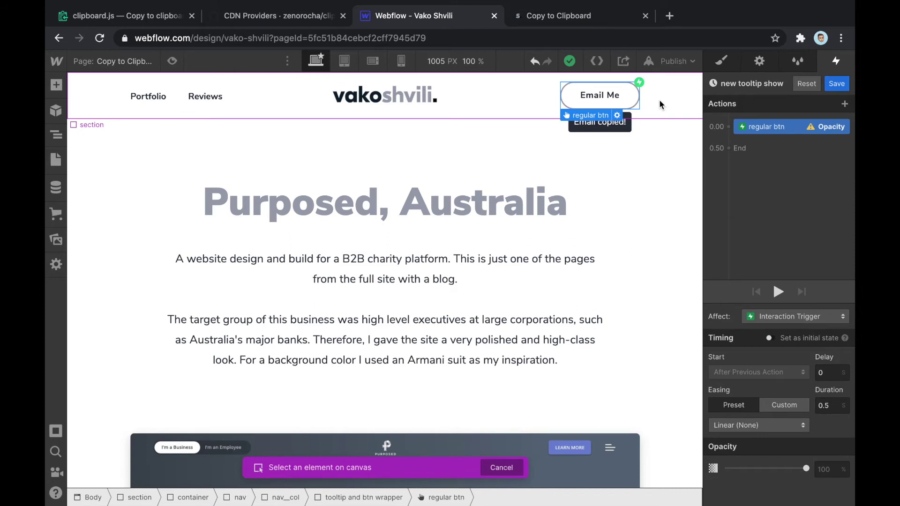
left_click(627, 125)
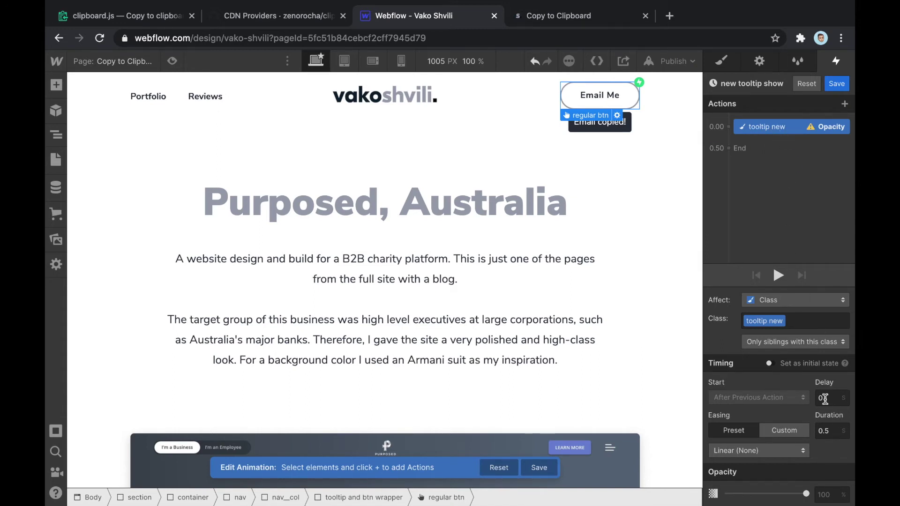
left_click(770, 365)
Try opacity 0 to hide the tooltip, then restore it to 100%
left_click(828, 420)
key("BackSpace")
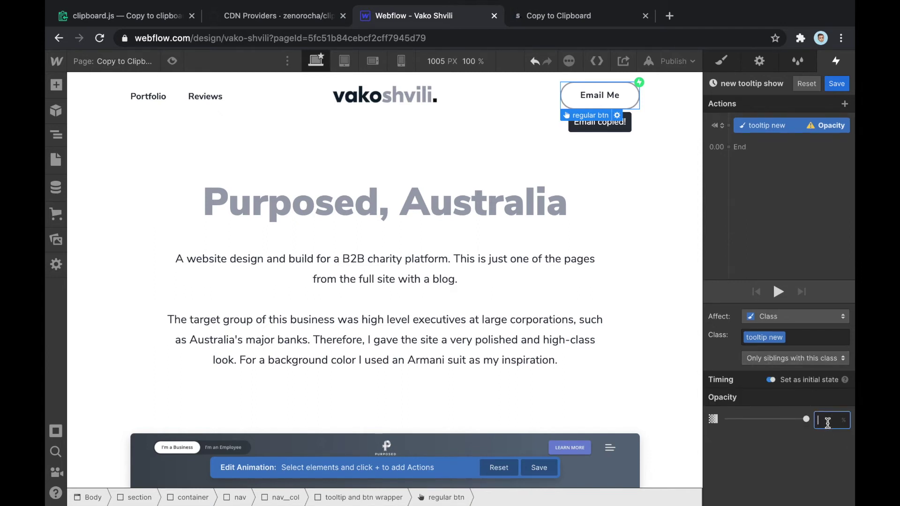
type("0")
key("Return")
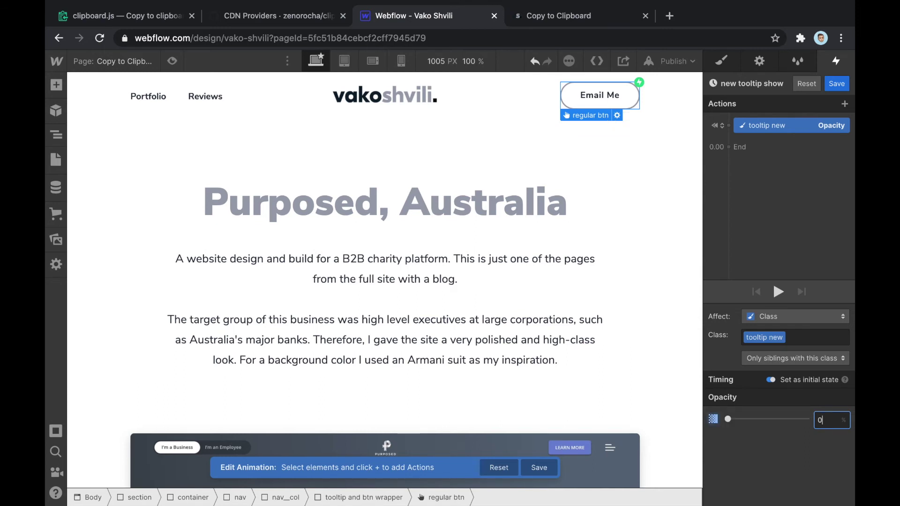
key("BackSpace")
type("100")
key("Return")
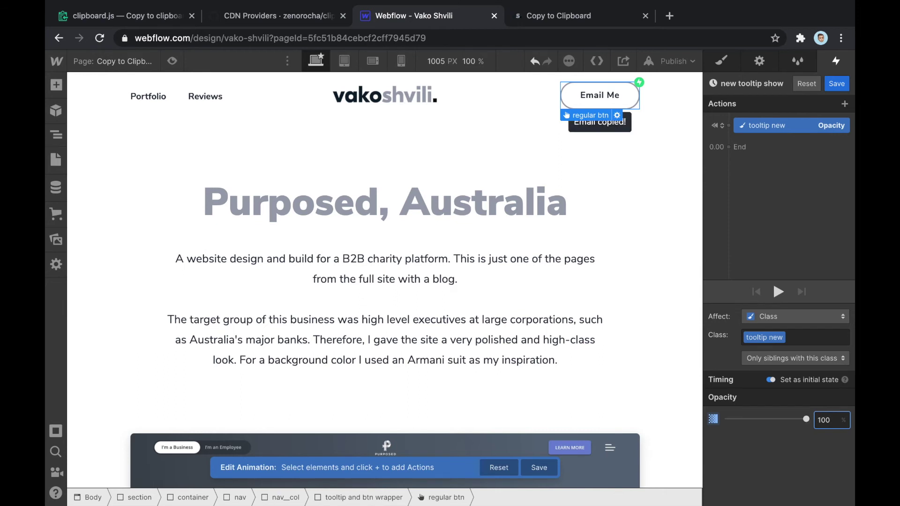
Add a Move action targeting the tooltip with a vertical offset of -10 px
left_click(729, 126)
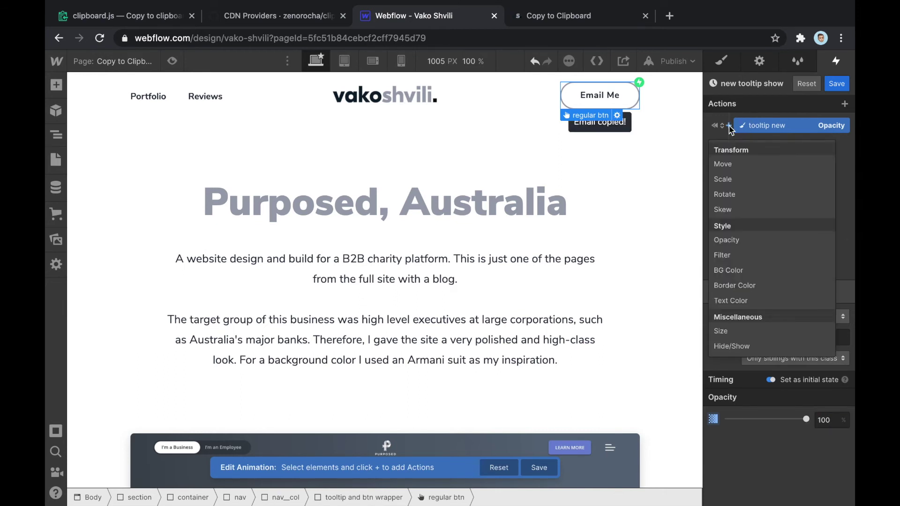
left_click(750, 164)
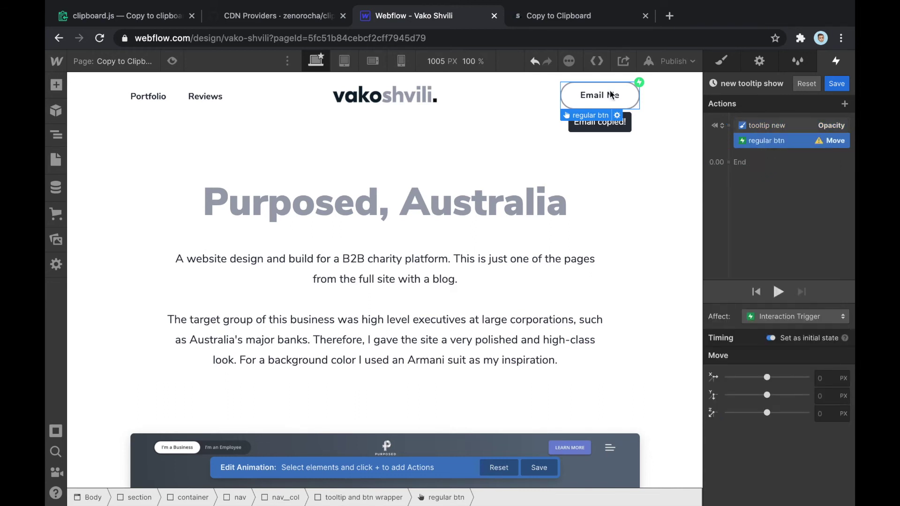
right_click(791, 146)
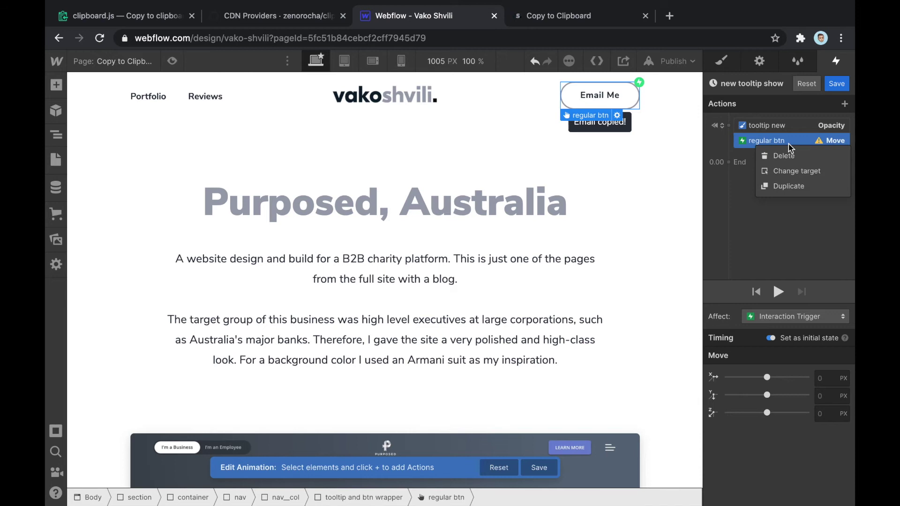
left_click(792, 171)
left_click(627, 121)
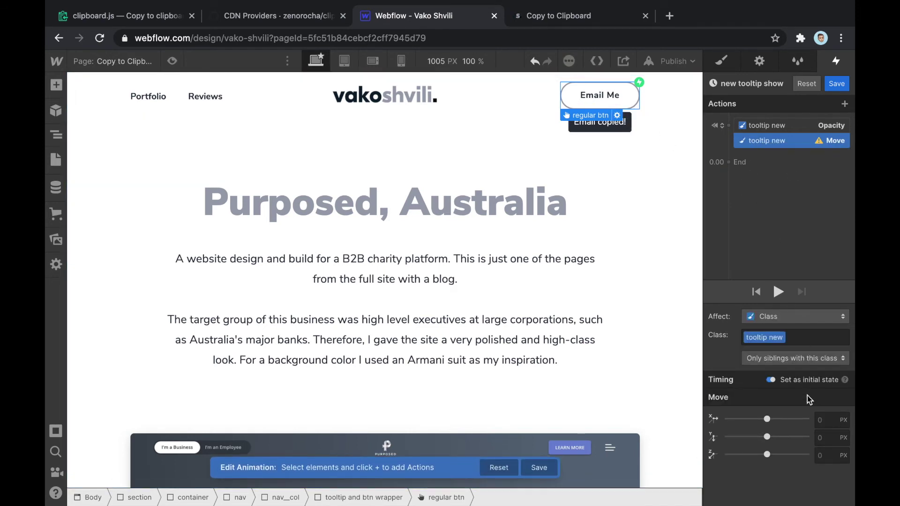
left_click(830, 437)
type("-2")
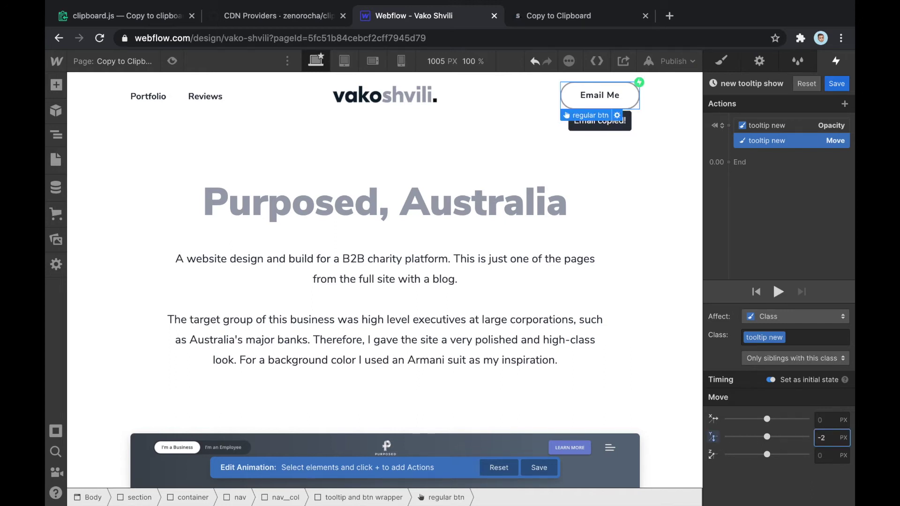
key("BackSpace")
type("7")
key("Down")
key("Down")
key("Down")
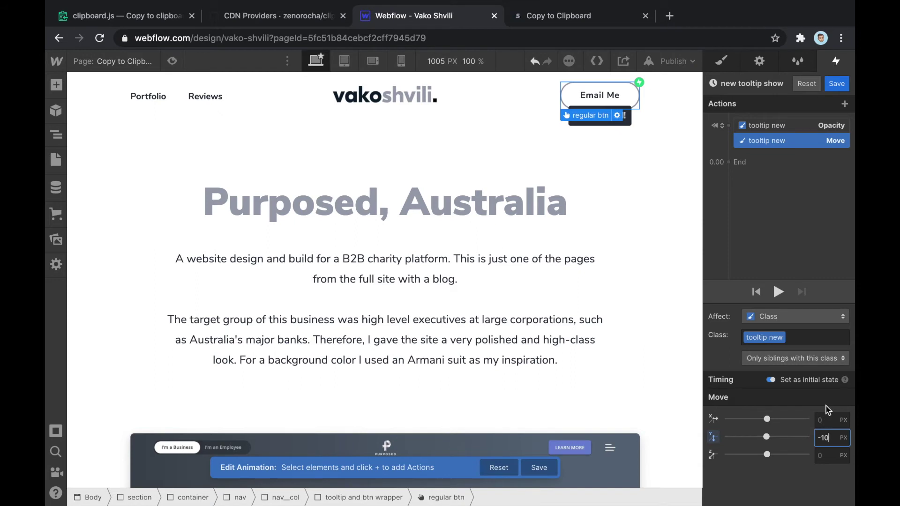
Set the tooltip's initial Opacity action to 0 so it starts hidden
left_click(774, 126)
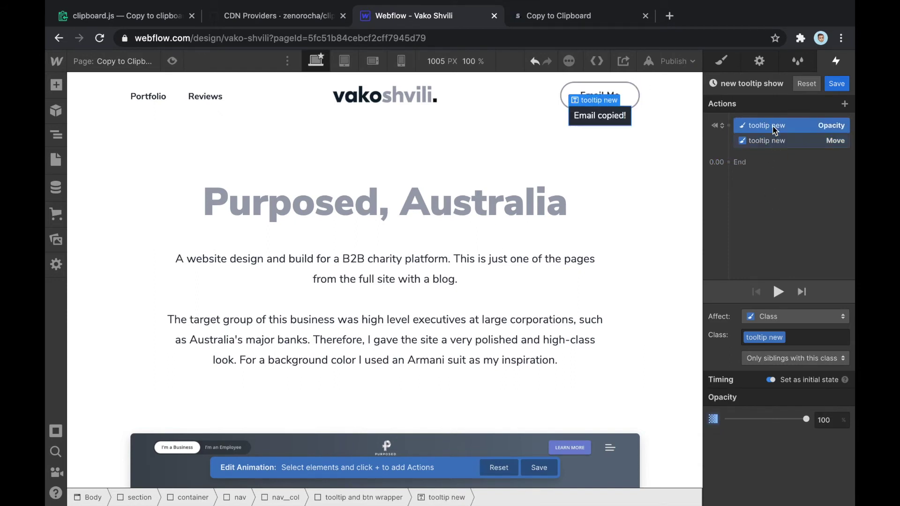
left_click(828, 421)
type("0")
key("Return")
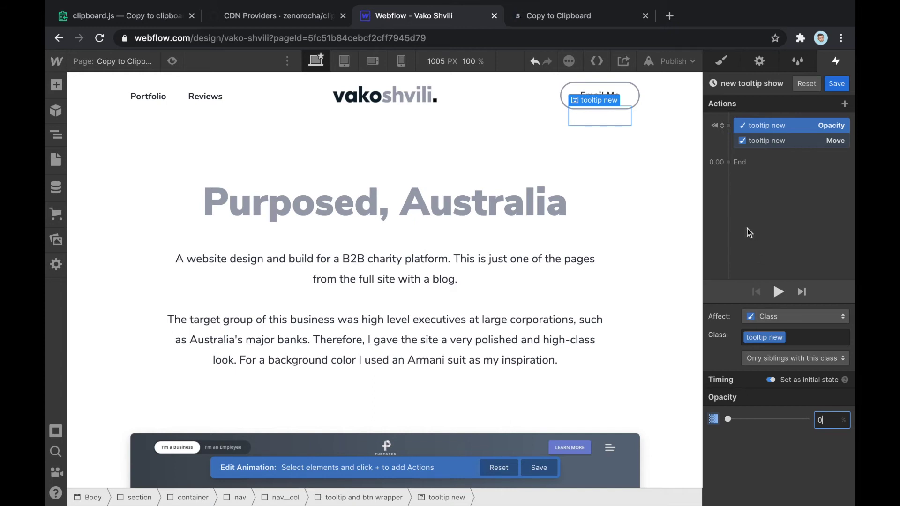
mouse_move(752, 149)
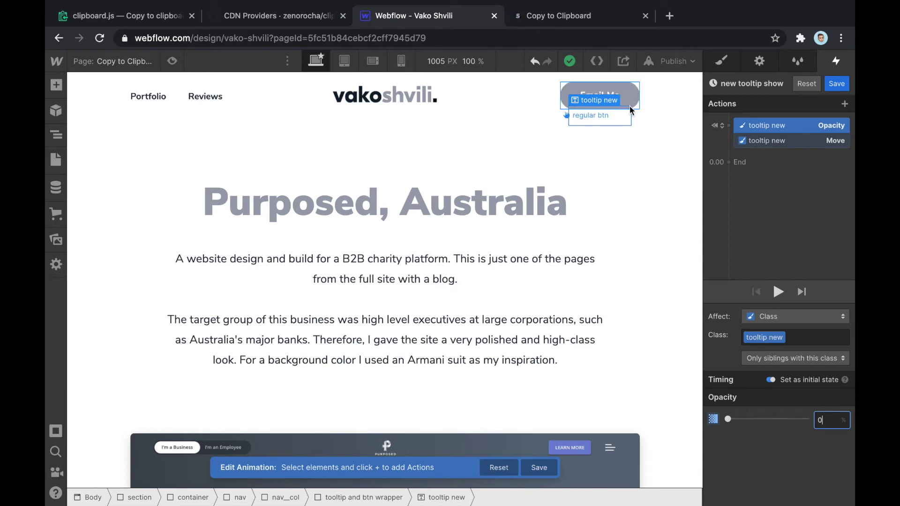
left_click(631, 112)
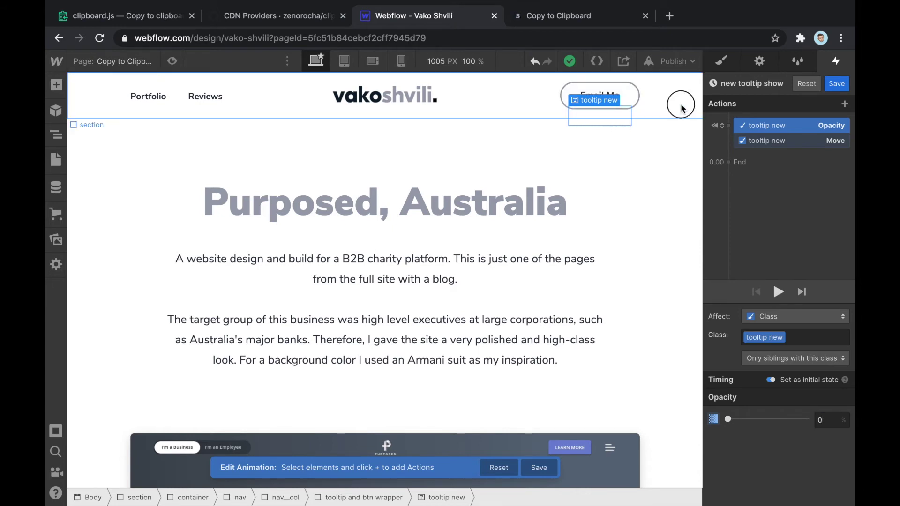
left_click(623, 115)
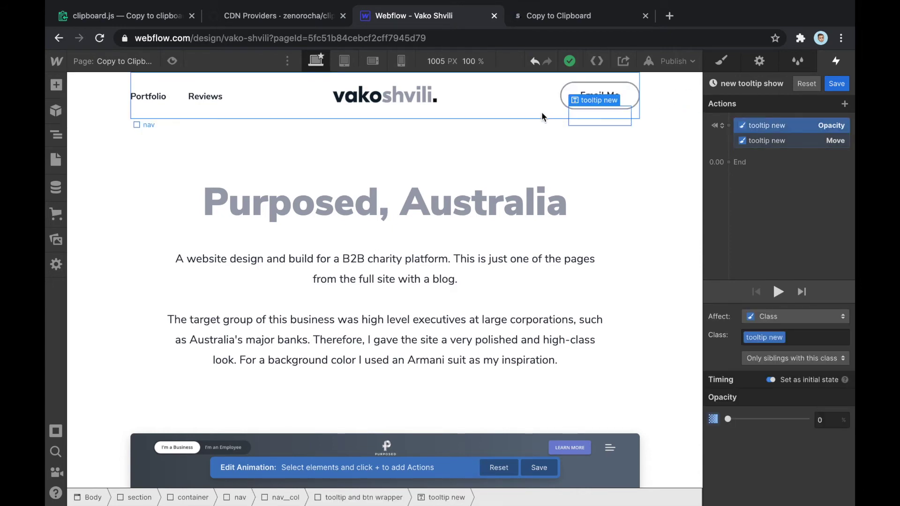
left_click(583, 117)
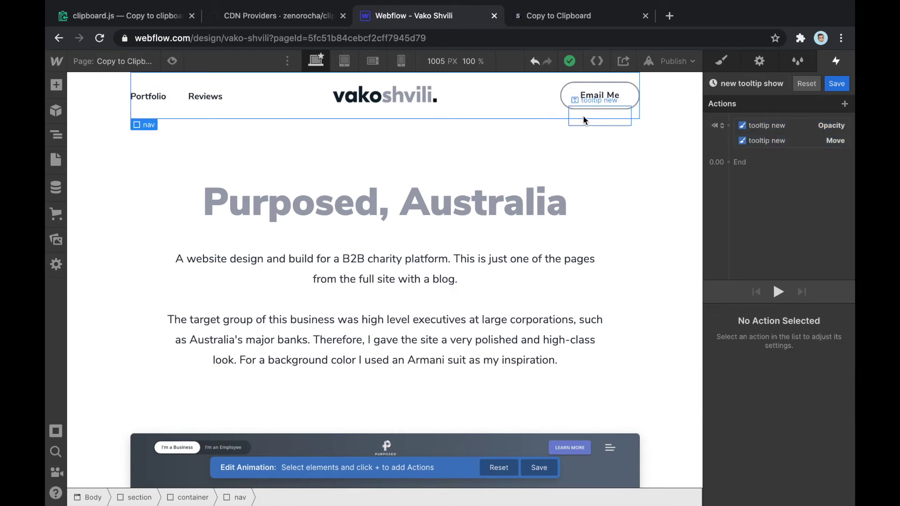
left_click(593, 116)
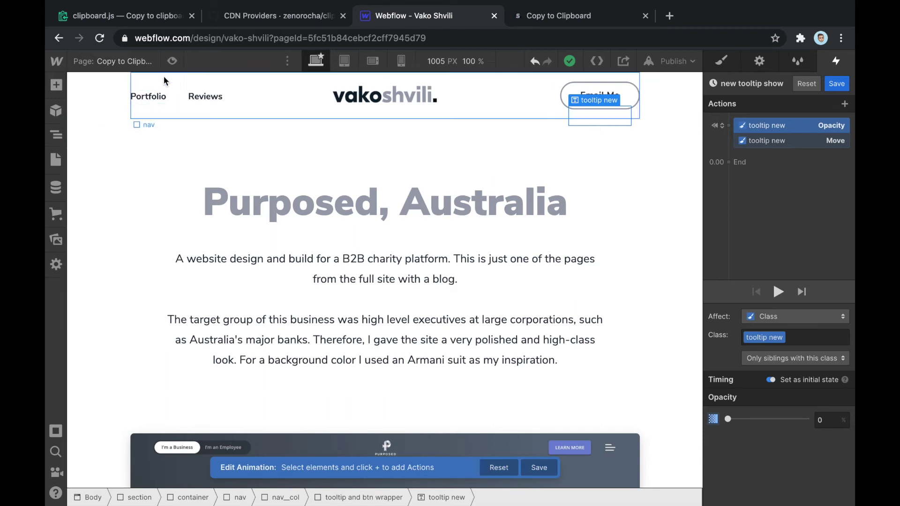
left_click(172, 61)
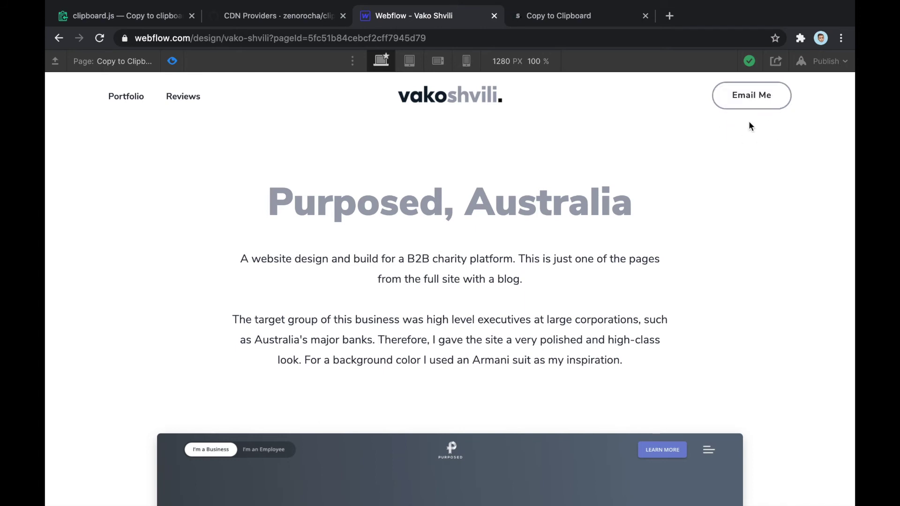
left_click(172, 61)
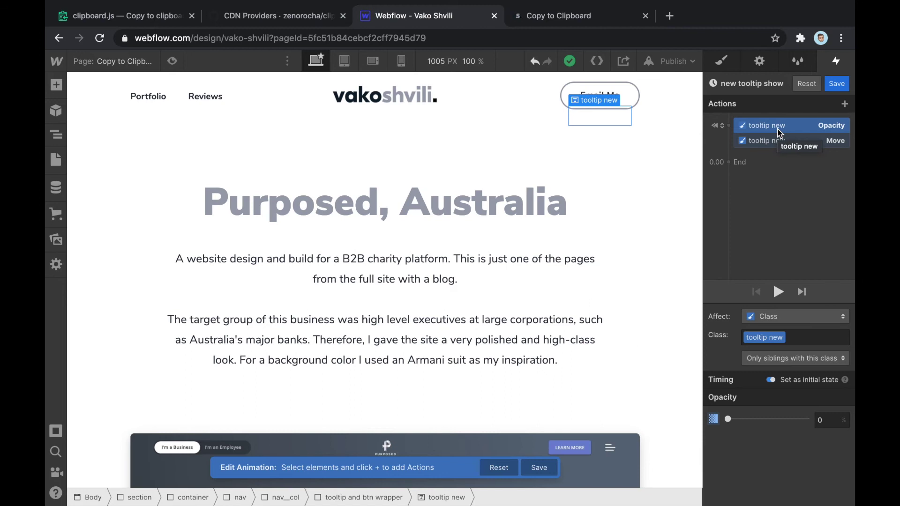
Add a Hide/Show action for the tooltip to the initial state
left_click_drag(779, 132, 735, 132)
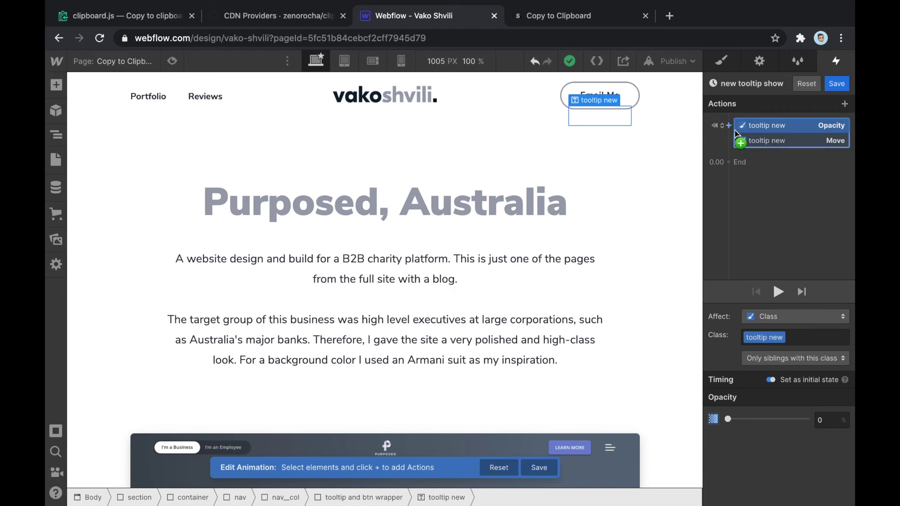
left_click(729, 125)
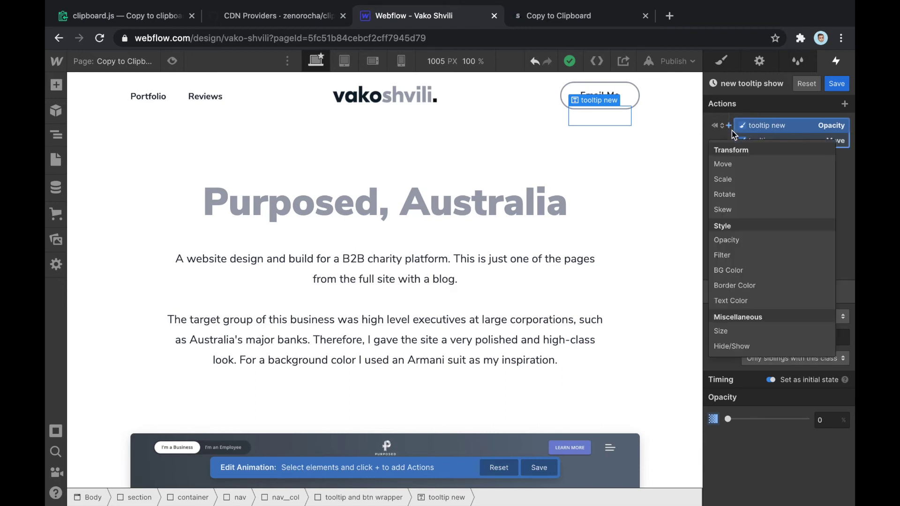
left_click(743, 348)
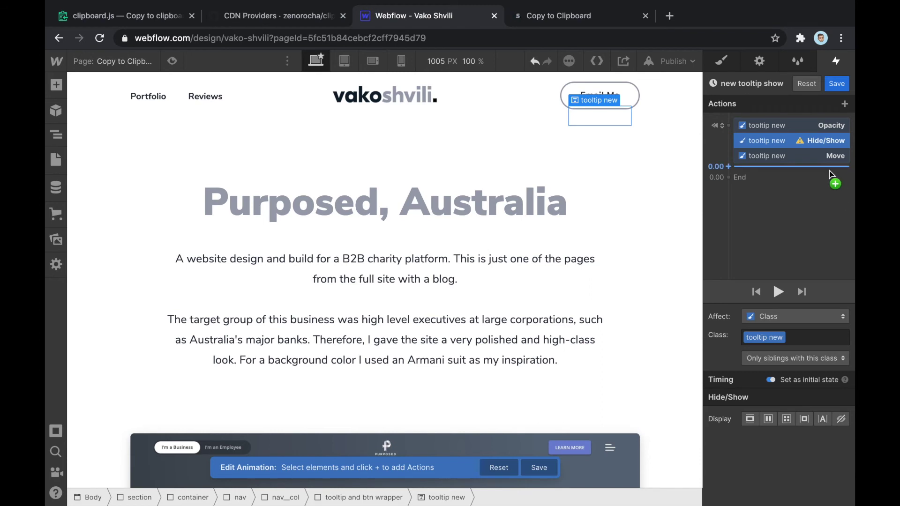
left_click(722, 61)
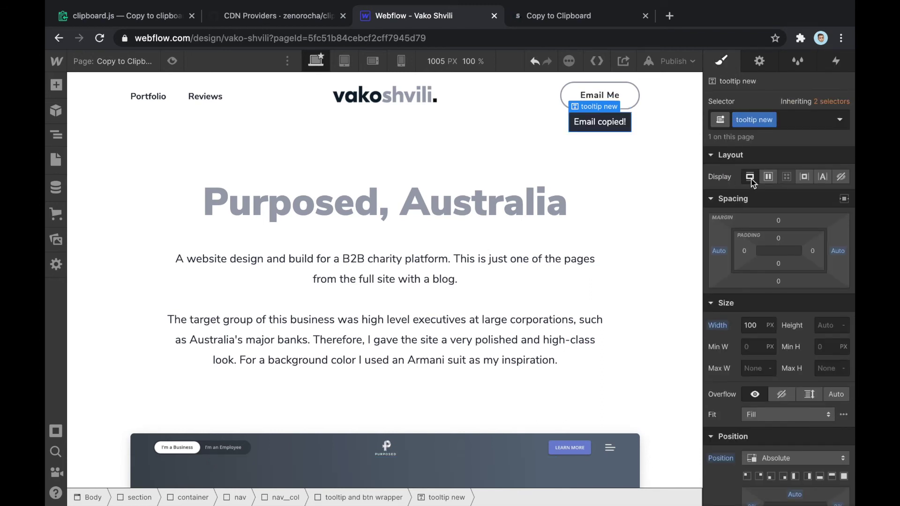
left_click(836, 61)
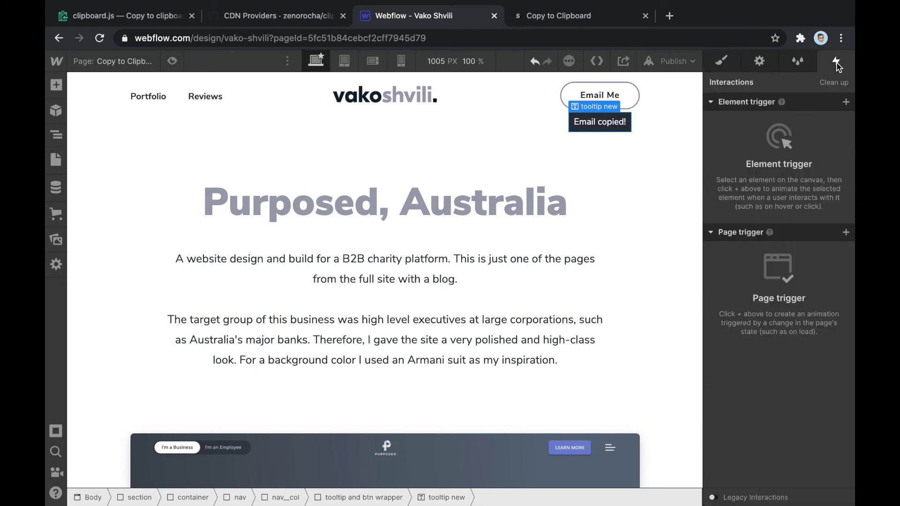
Reopen 'new tooltip show' from Email Me's click trigger and set the Hide/Show display to none
left_click(634, 96)
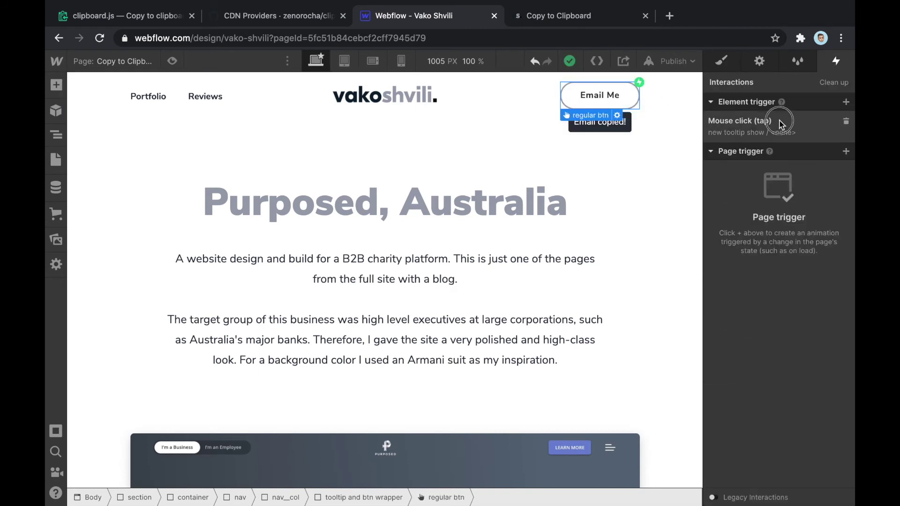
left_click(784, 175)
left_click(826, 263)
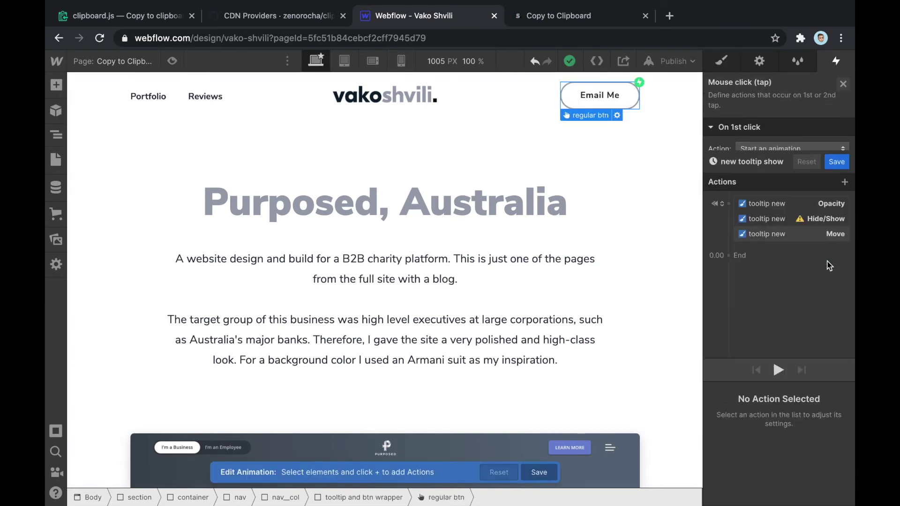
left_click(771, 142)
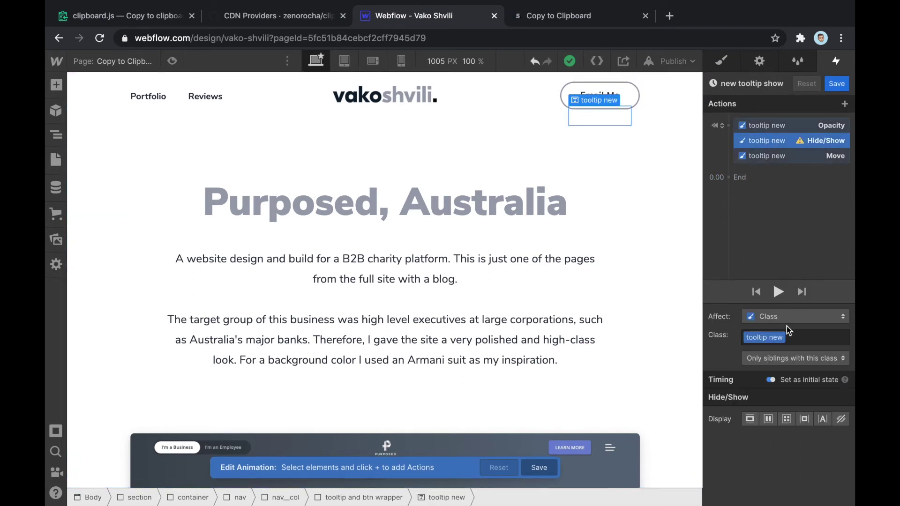
left_click(842, 419)
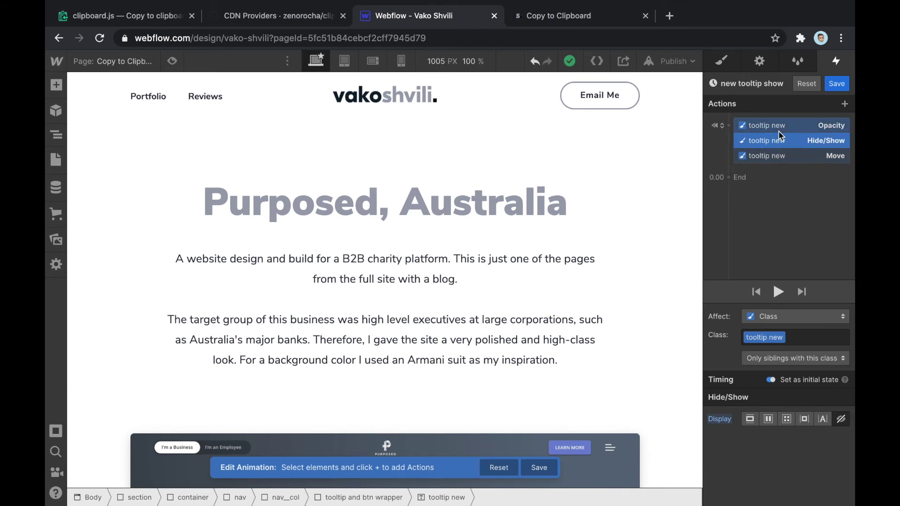
Drag Opacity below Move so the initial actions run Hide/Show, Move, Opacity
left_click_drag(785, 142, 786, 145)
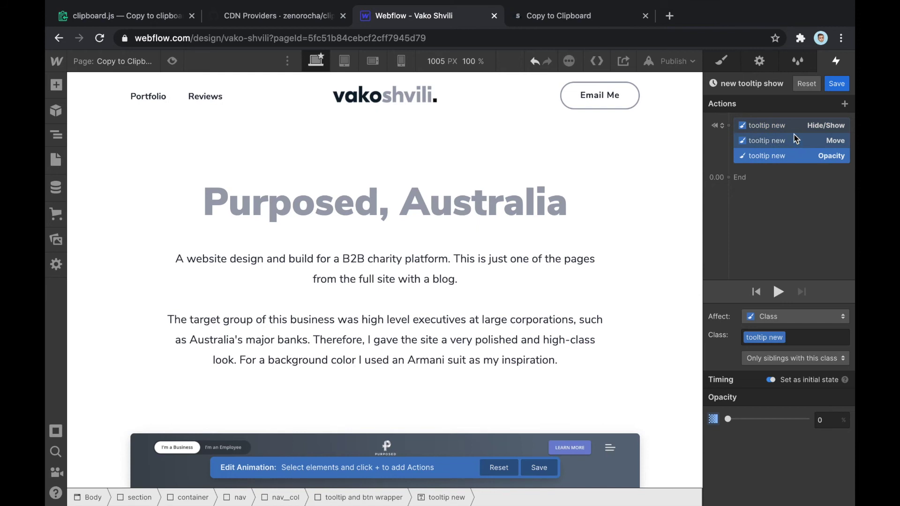
left_click(794, 130)
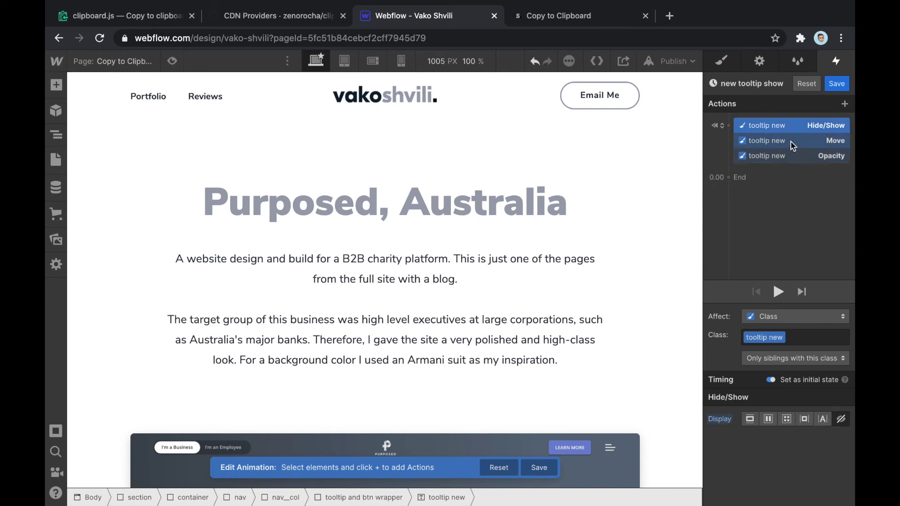
left_click(793, 142)
left_click(792, 157)
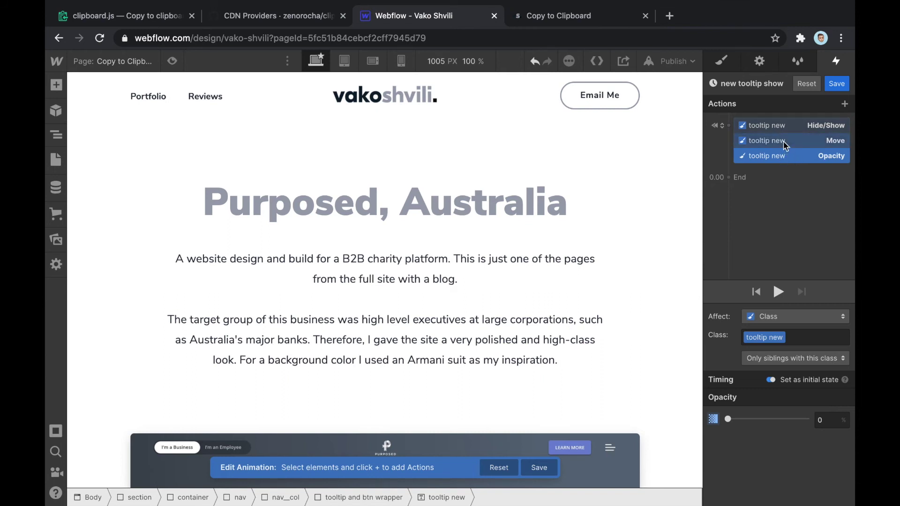
left_click_drag(786, 145, 820, 161)
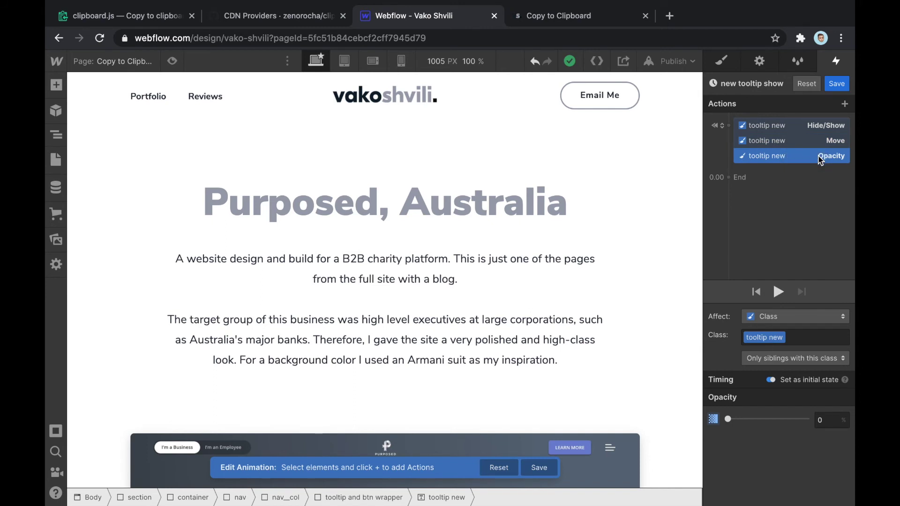
mouse_move(821, 160)
left_mouse_down()
mouse_move(611, 94)
mouse_move(659, 117)
mouse_move(730, 181)
left_mouse_up()
left_click(781, 156)
left_click_drag(610, 111, 731, 179)
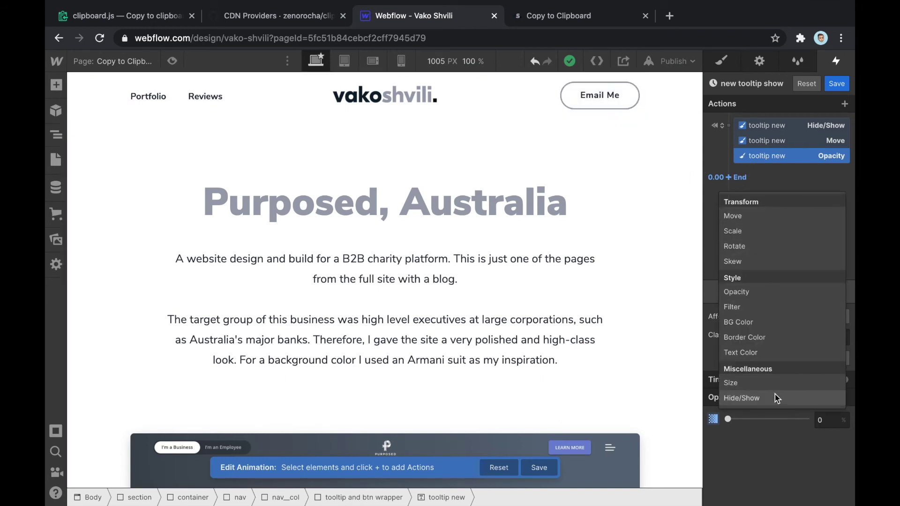
Add a second Hide/Show action at 0.00 that sets the tooltip's Display to Block
left_click(752, 398)
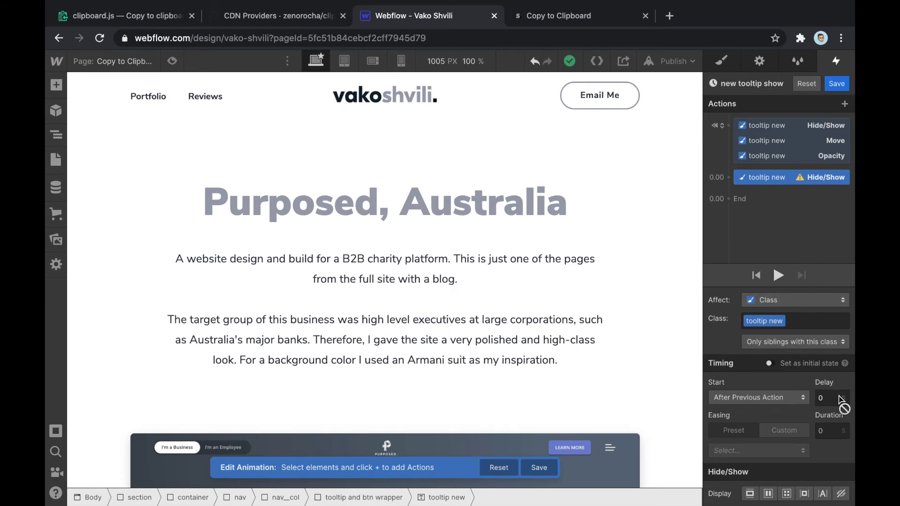
left_click(750, 495)
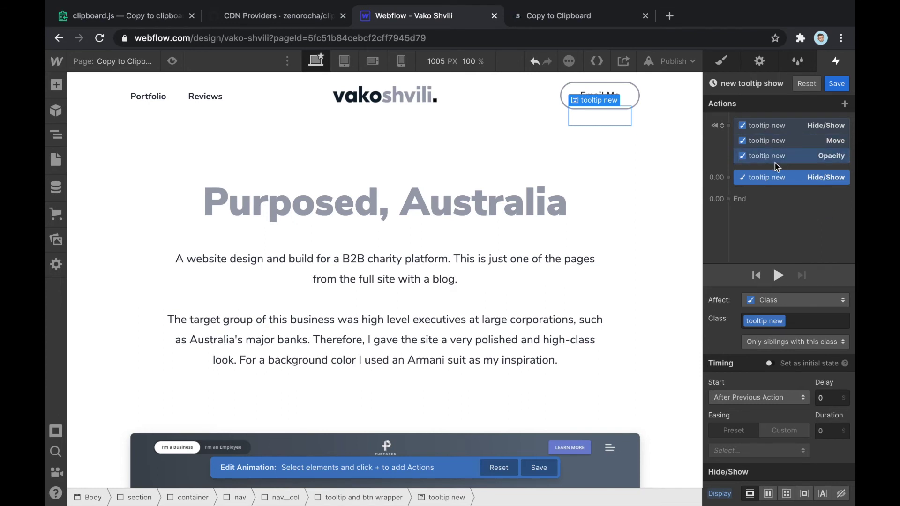
left_click(730, 178)
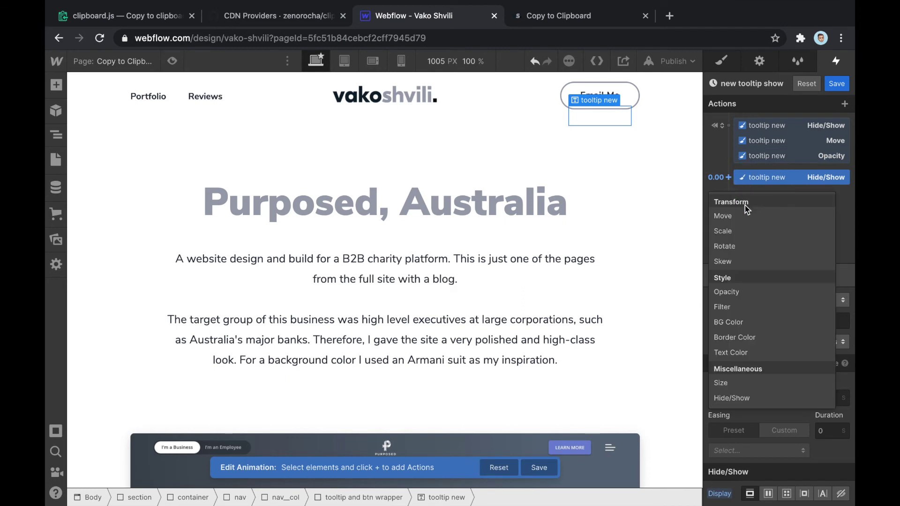
left_click(752, 178)
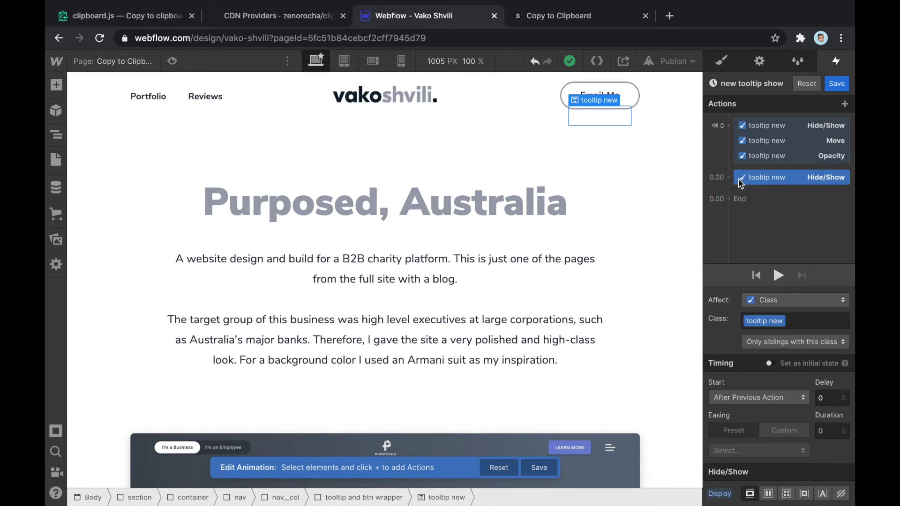
left_click(730, 177)
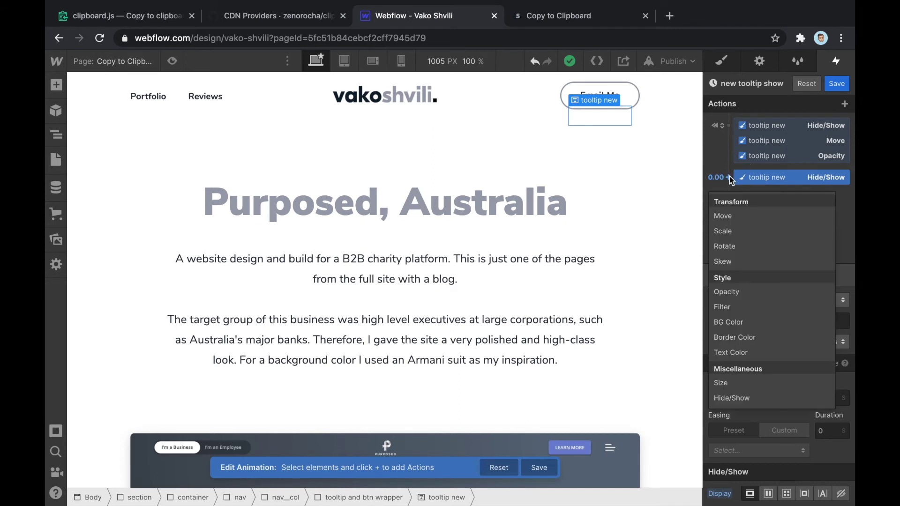
Add a Move action bringing the tooltip to 0 px Y over 0.2 s with Ease In Out
left_click(740, 219)
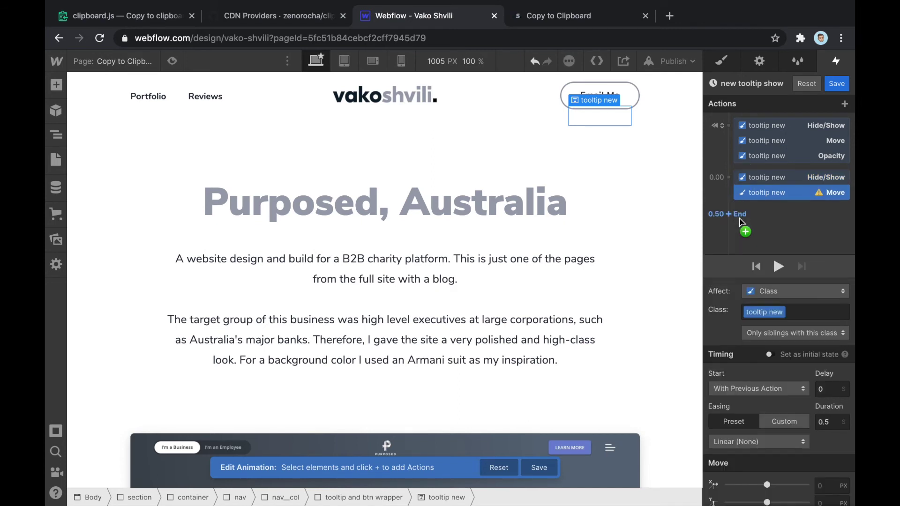
scroll(821, 383, "down", 1)
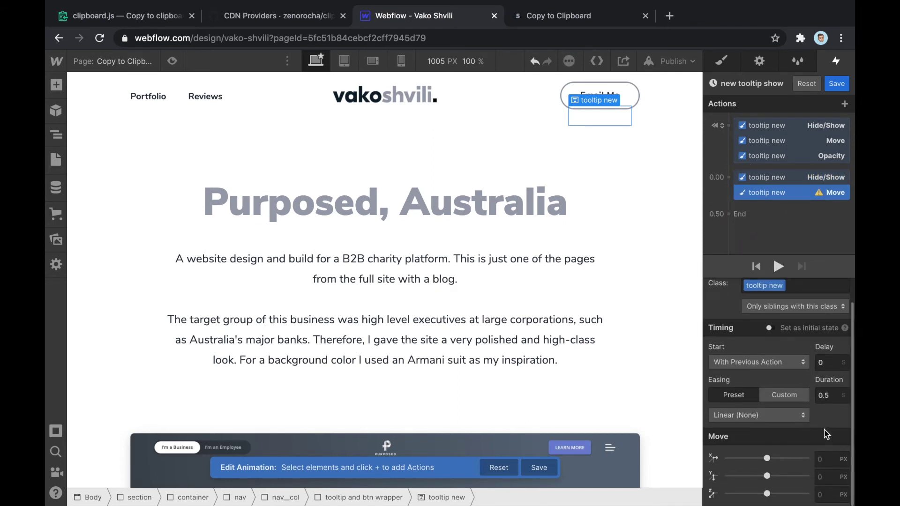
left_click(824, 475)
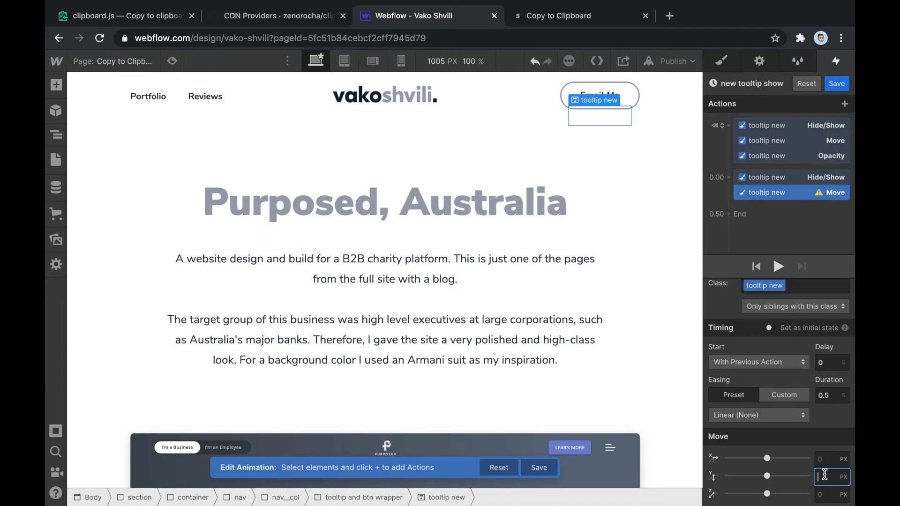
type("0")
key("Return")
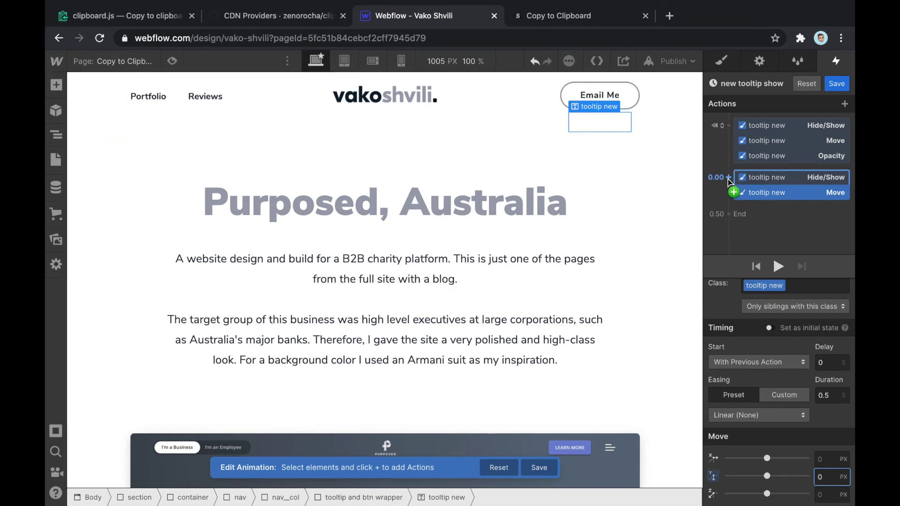
left_click(828, 395)
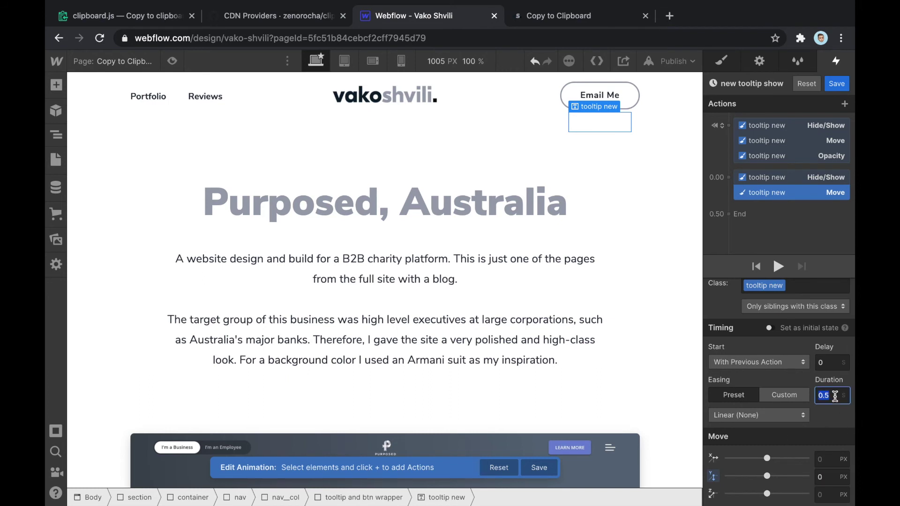
type("0.2")
left_click(747, 415)
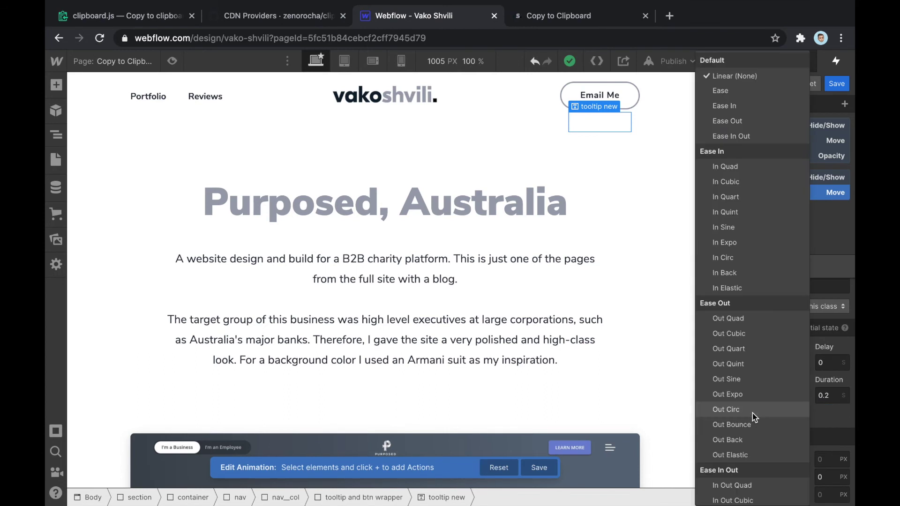
left_click(752, 137)
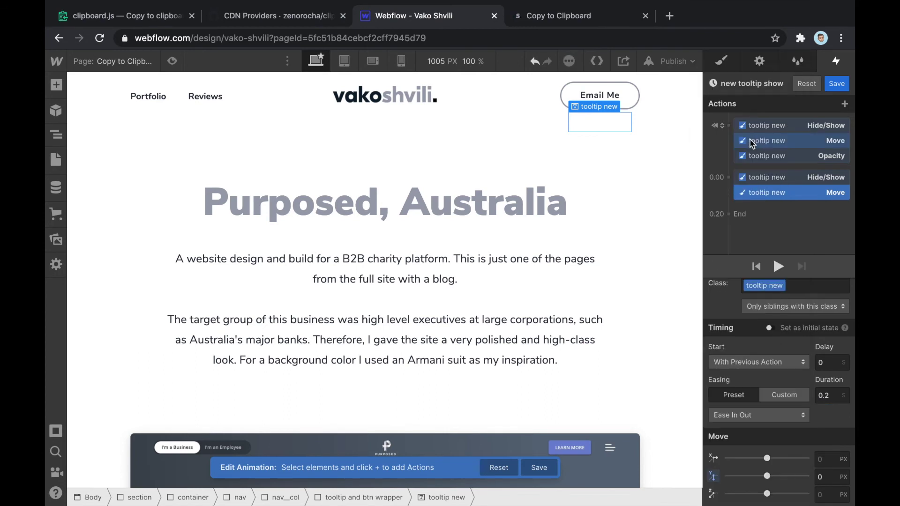
left_click(728, 179)
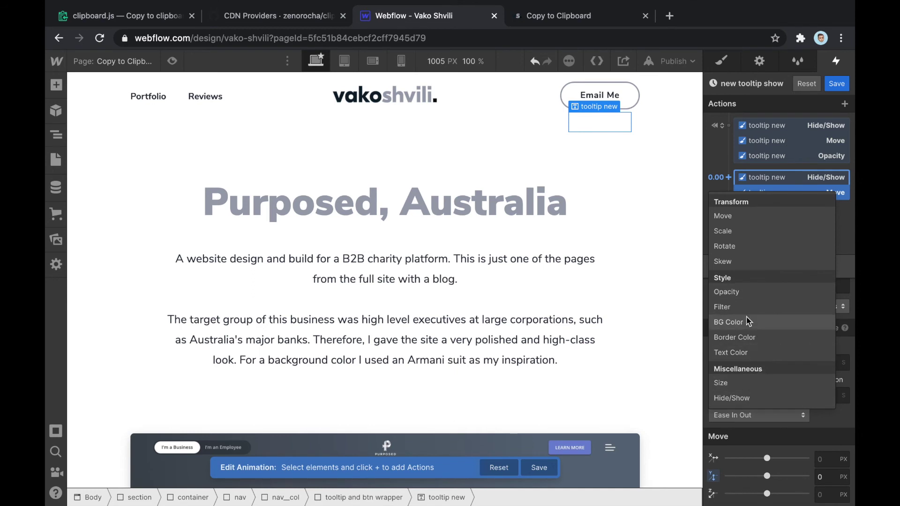
Add an Opacity action fading the tooltip to 100% over 0.2 s with Ease In Out
left_click(747, 292)
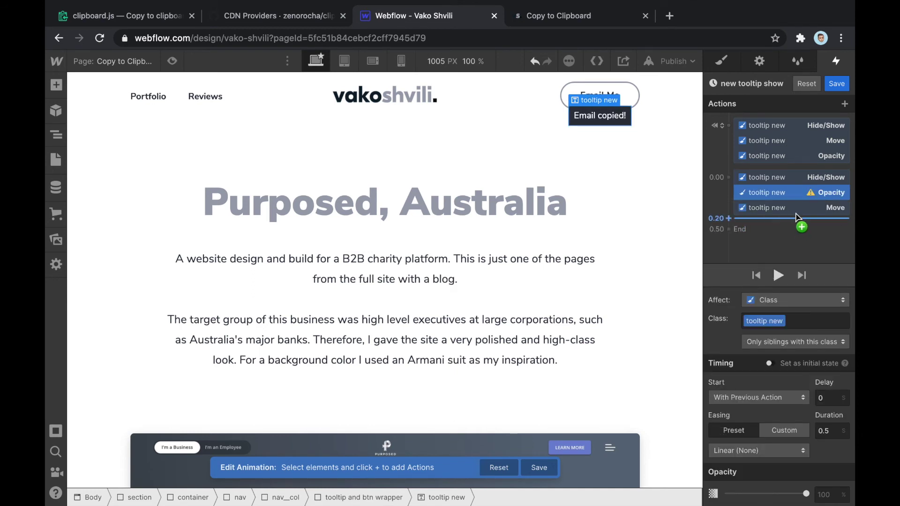
left_click(829, 493)
type("100")
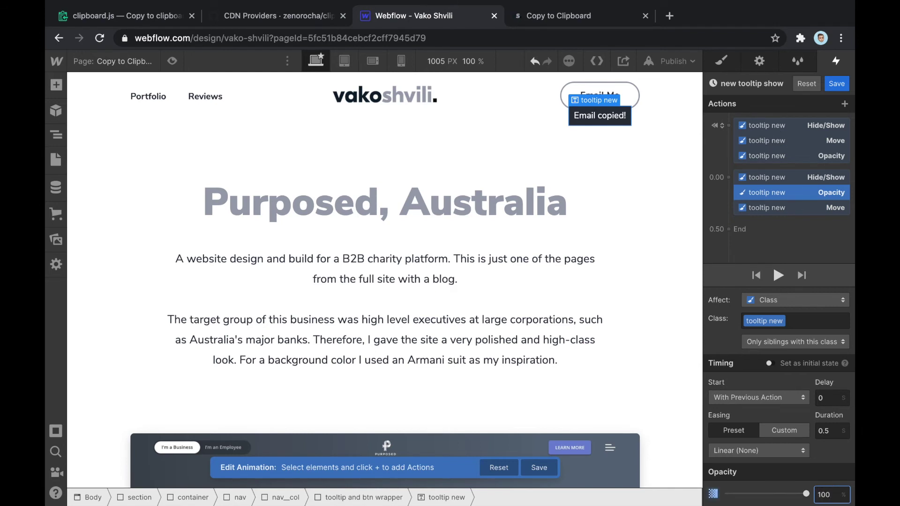
left_click(831, 431)
key("BackSpace")
type("2")
left_click(750, 451)
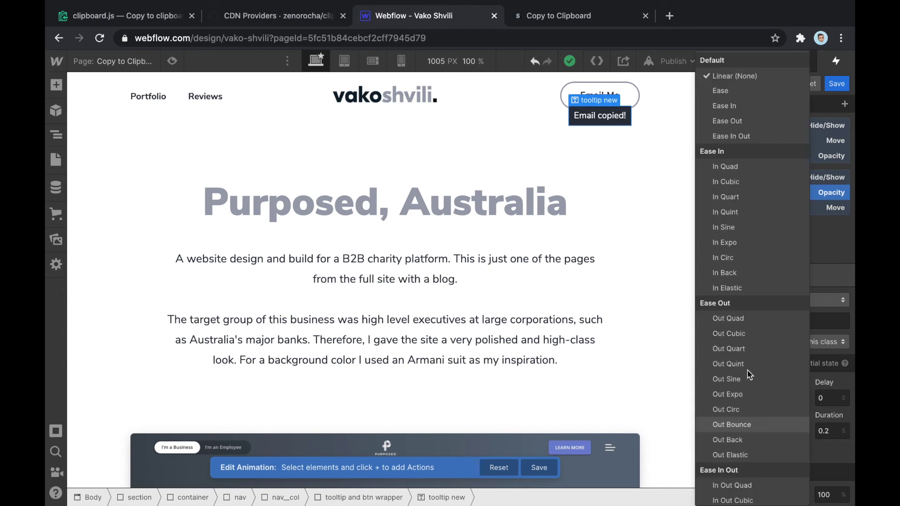
left_click(745, 136)
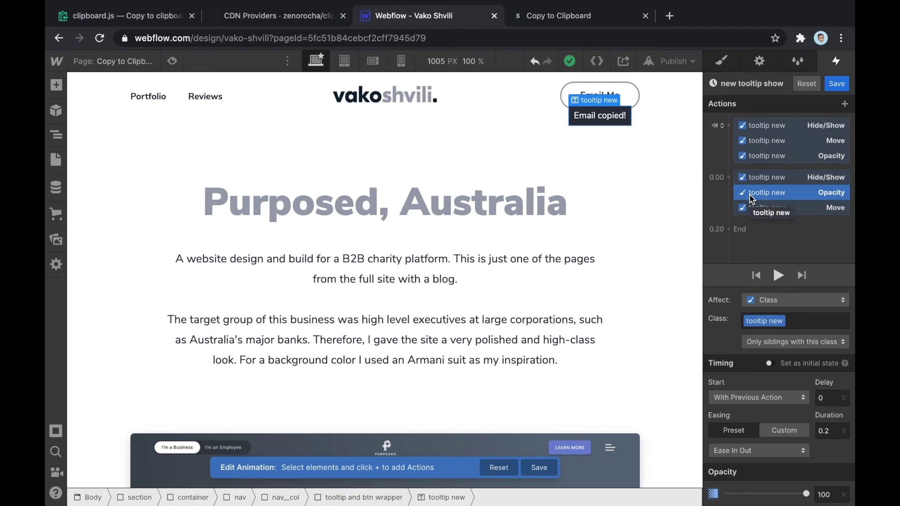
Review the show step's Hide/Show, Opacity and Move actions, play the animation, and enter Preview mode
left_click(792, 179)
left_click(799, 195)
left_click(801, 207)
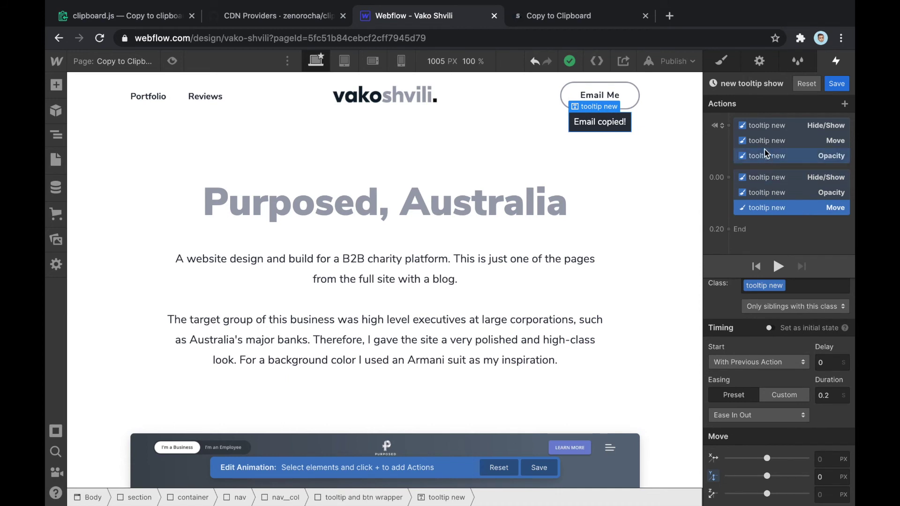
left_click(804, 194)
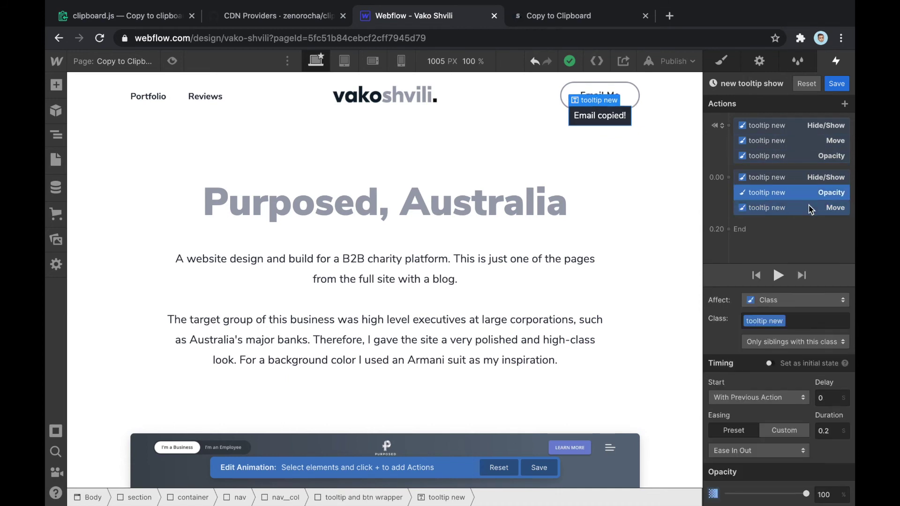
left_click(807, 207)
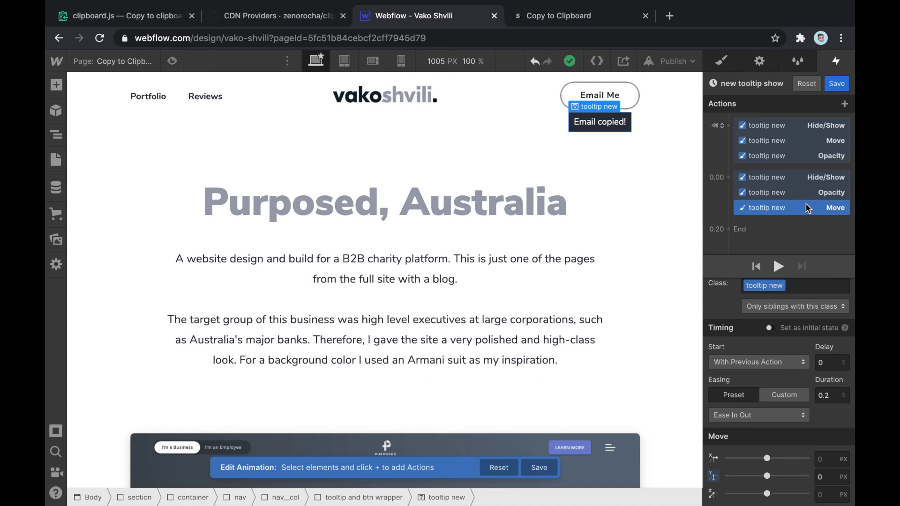
left_click(779, 266)
left_click(169, 61)
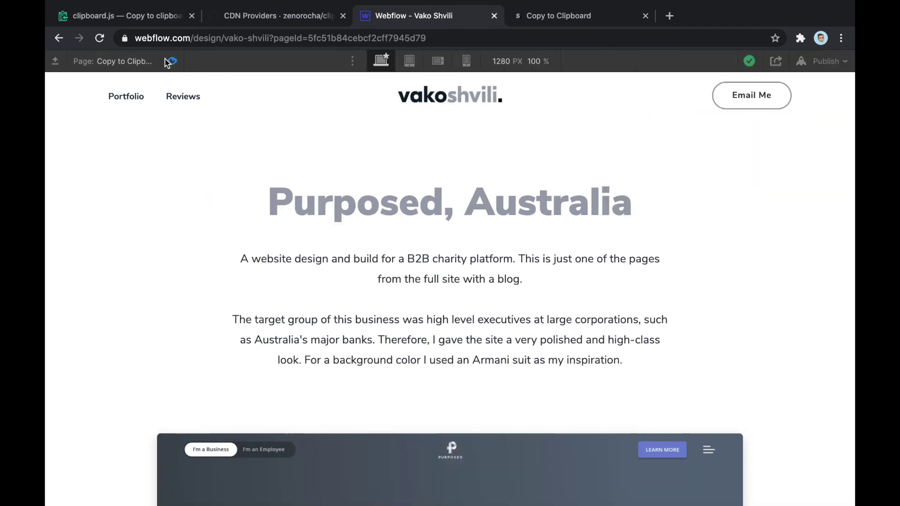
Test Email Me in preview to see the 'Email copied!' tooltip, then exit back to the Designer
left_click(741, 97)
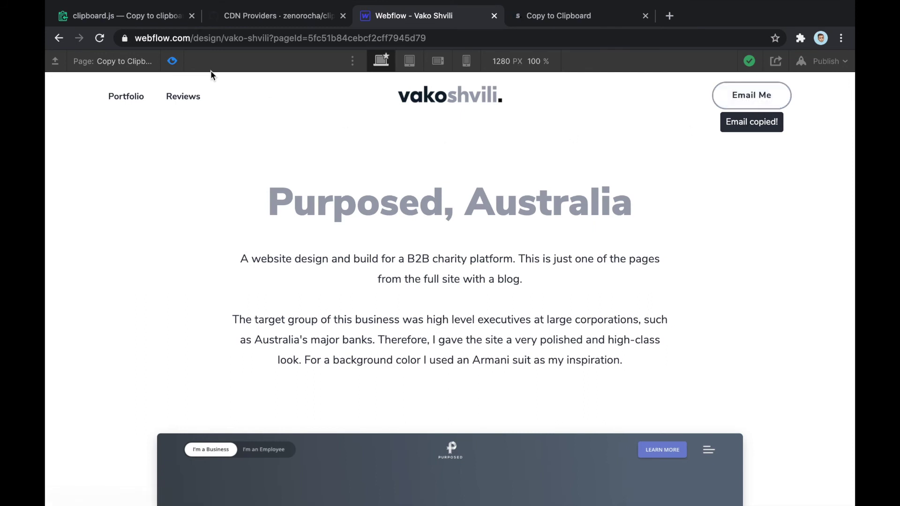
left_click(172, 62)
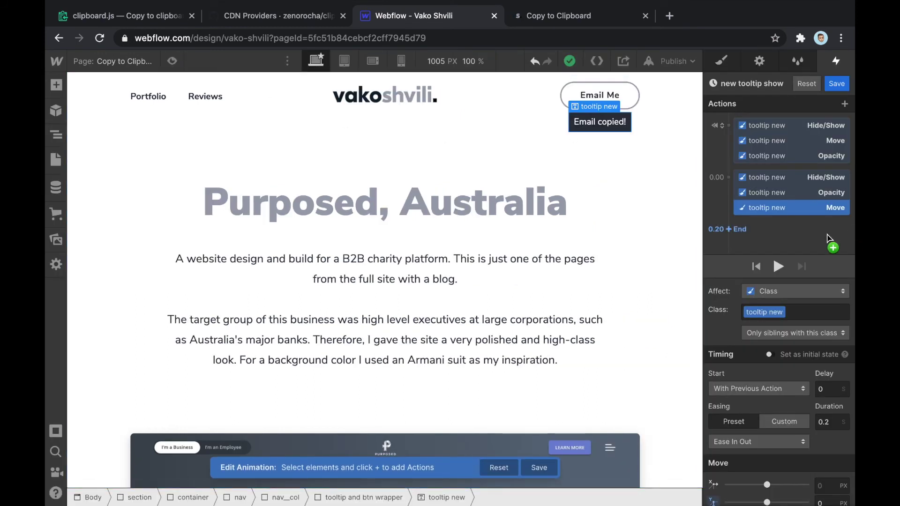
Add a 0.5 s Ease In Out fade of tooltip new to 0%, play it, and adjust its delay
left_click_drag(827, 239, 738, 232)
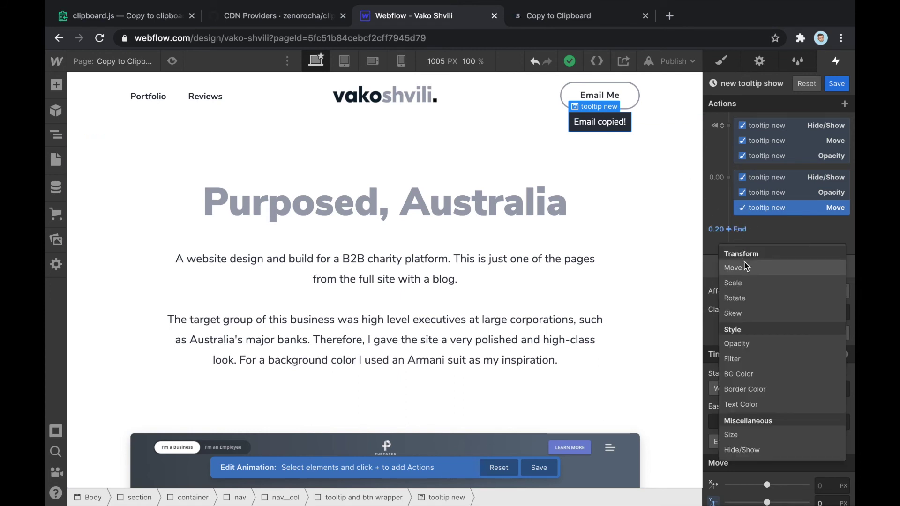
left_click(776, 347)
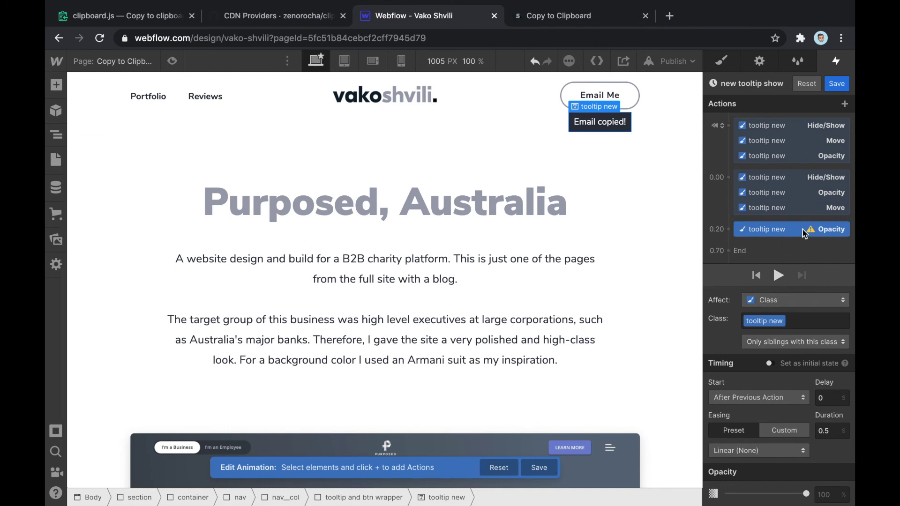
left_click(829, 496)
type("0")
key("Return")
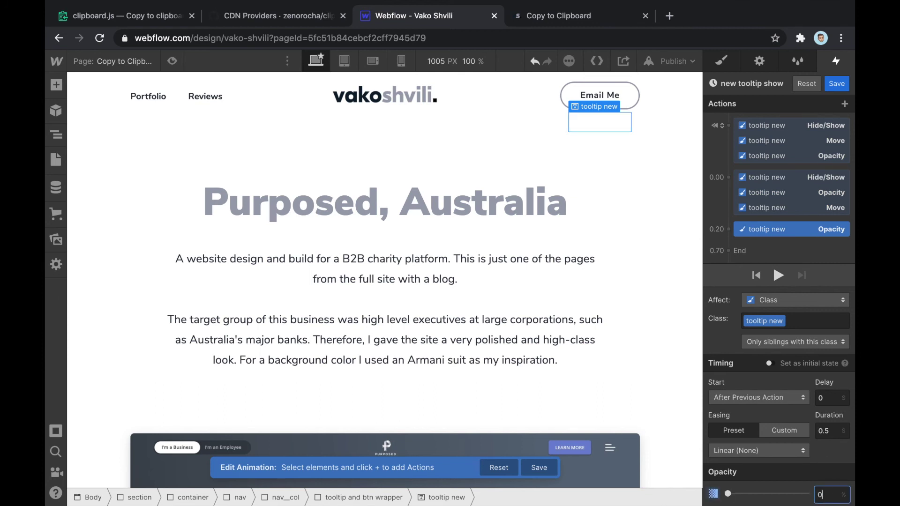
left_click(835, 434)
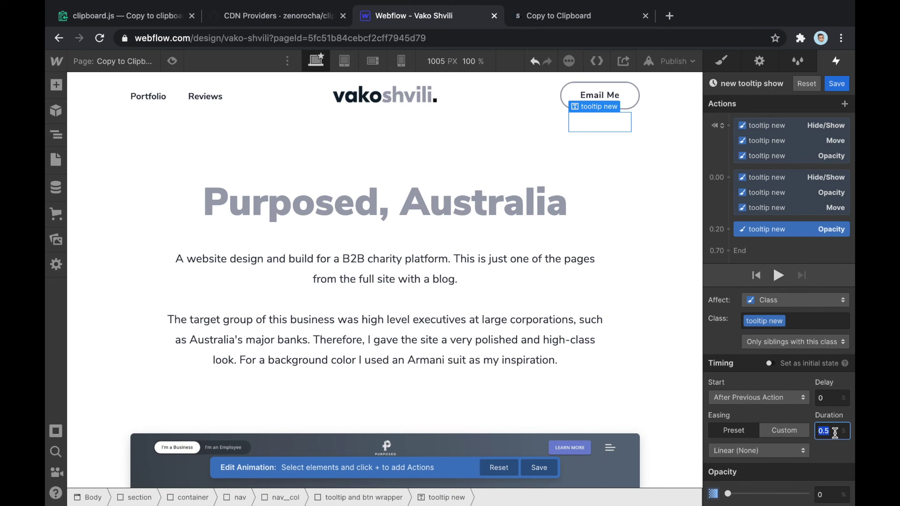
left_click(795, 451)
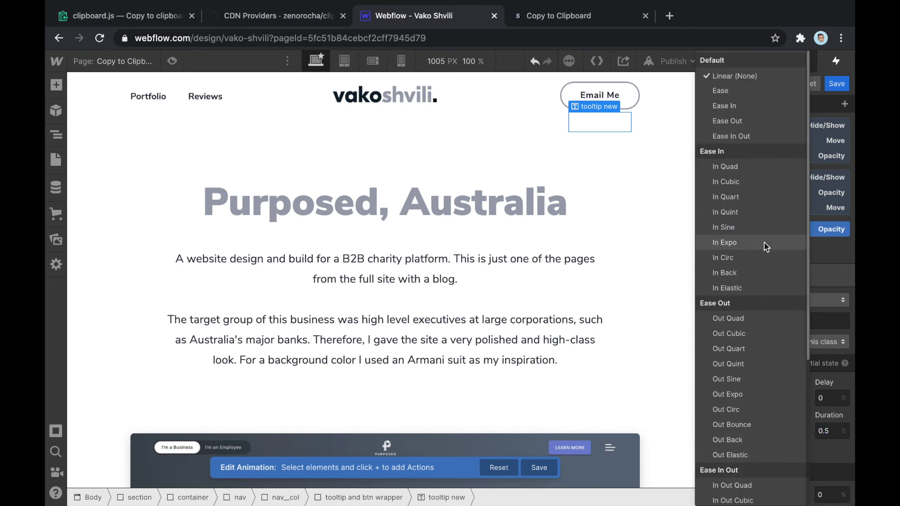
left_click(752, 137)
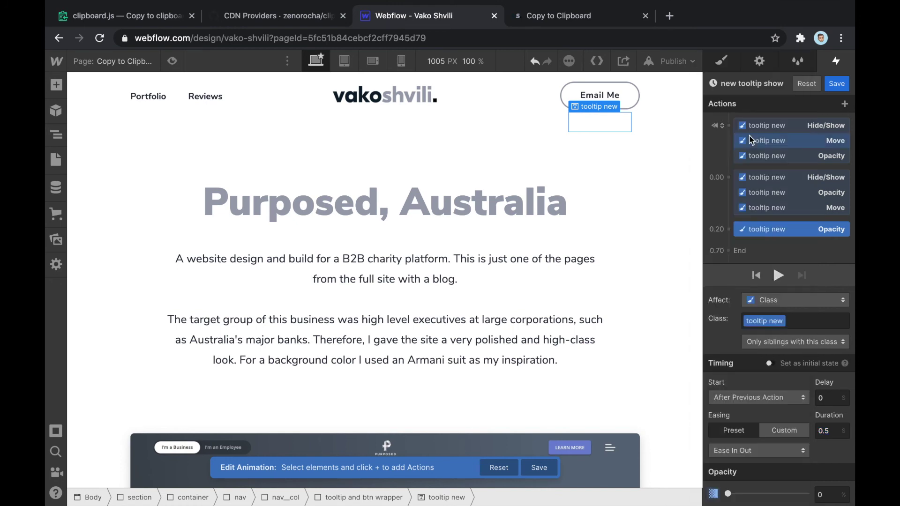
left_click(778, 276)
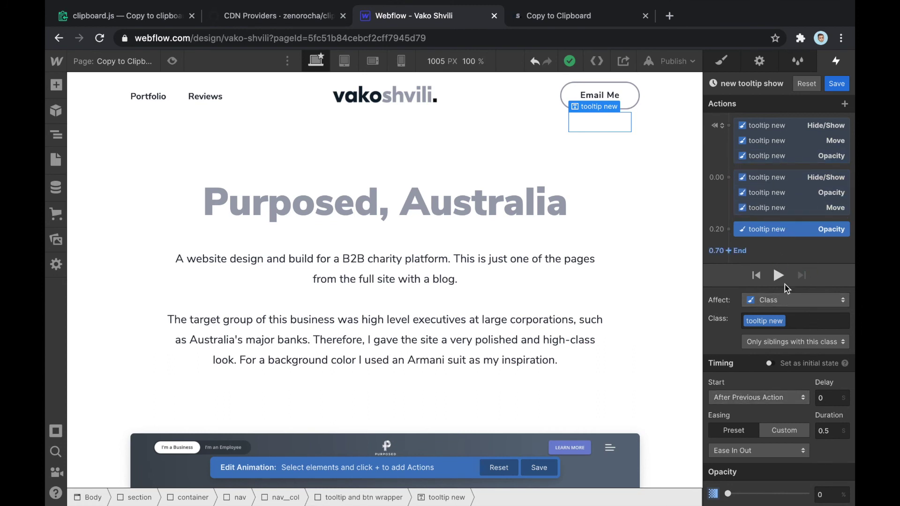
left_click(835, 397)
Give the fade-out Opacity action a 3-second delay, replay the timeline, and test Email Me in preview
type("3")
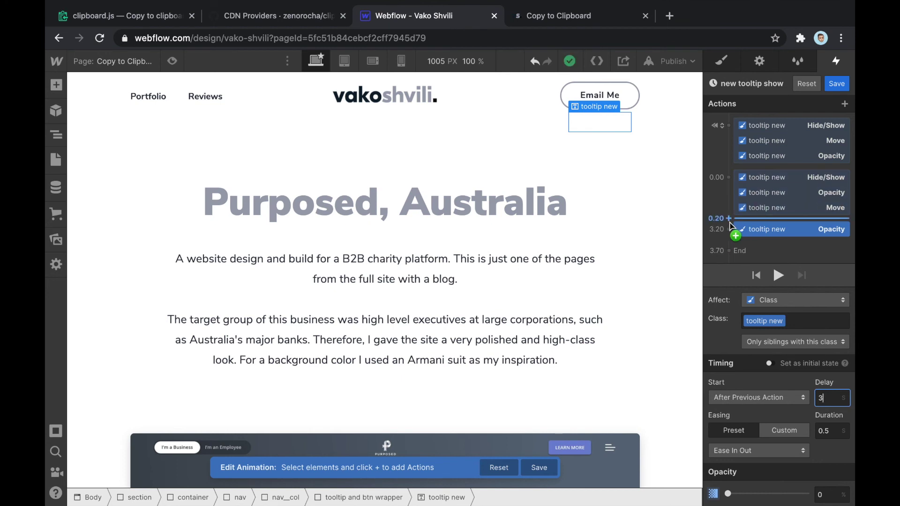
left_click(778, 276)
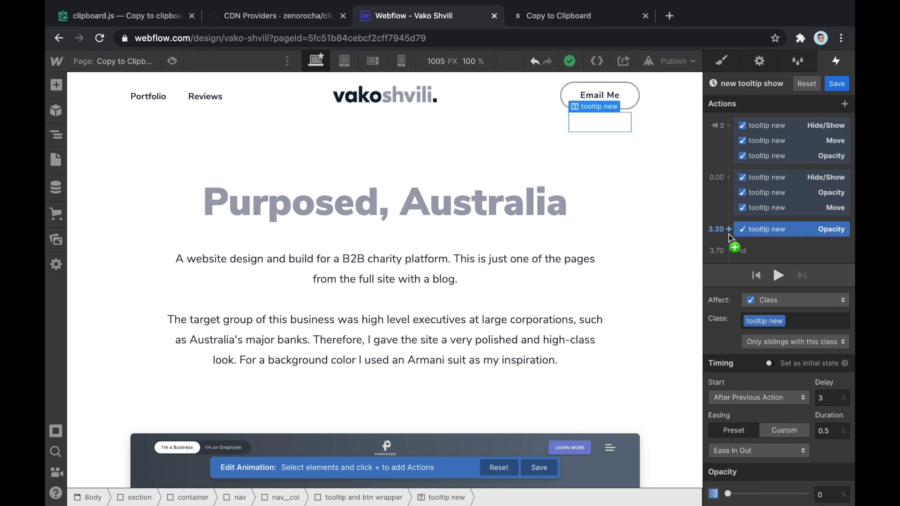
left_click(779, 276)
left_click(173, 61)
left_click(760, 101)
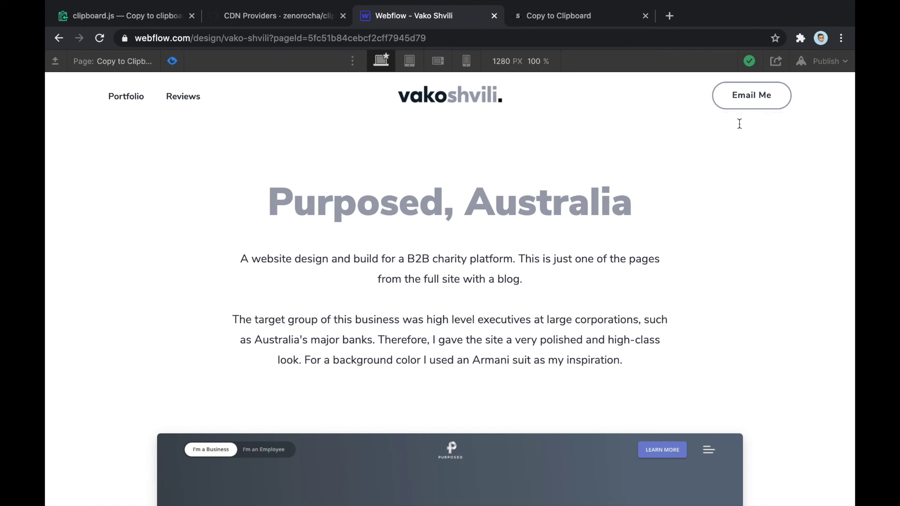
Click Email Me twice in preview, then return to the Designer and select the 3.20 Opacity action
left_click(744, 99)
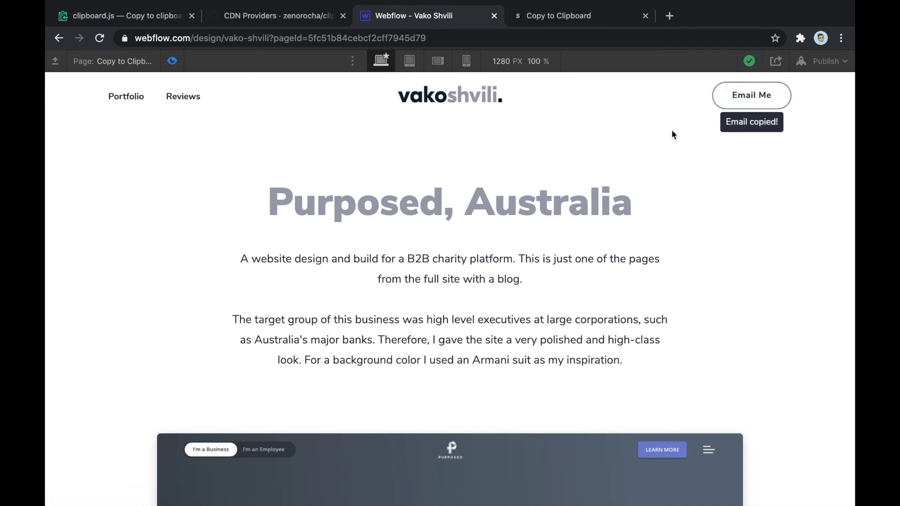
left_click(756, 96)
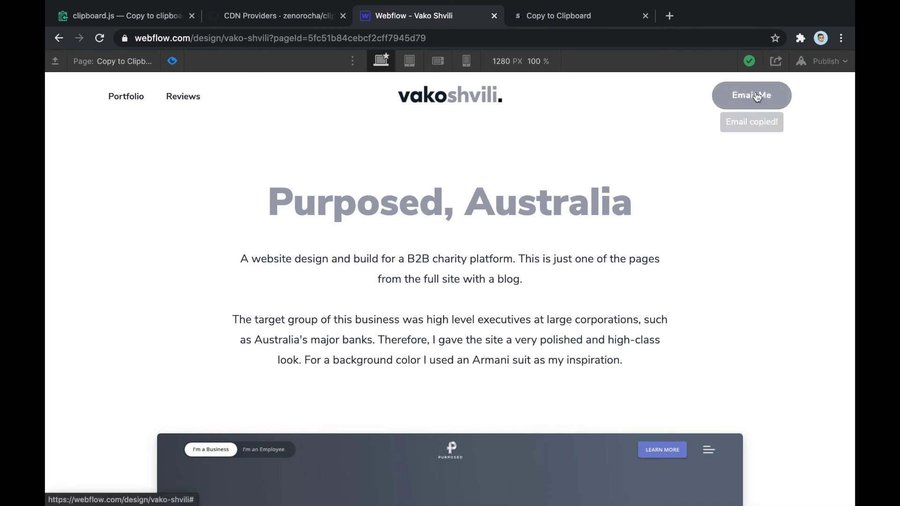
left_click(172, 64)
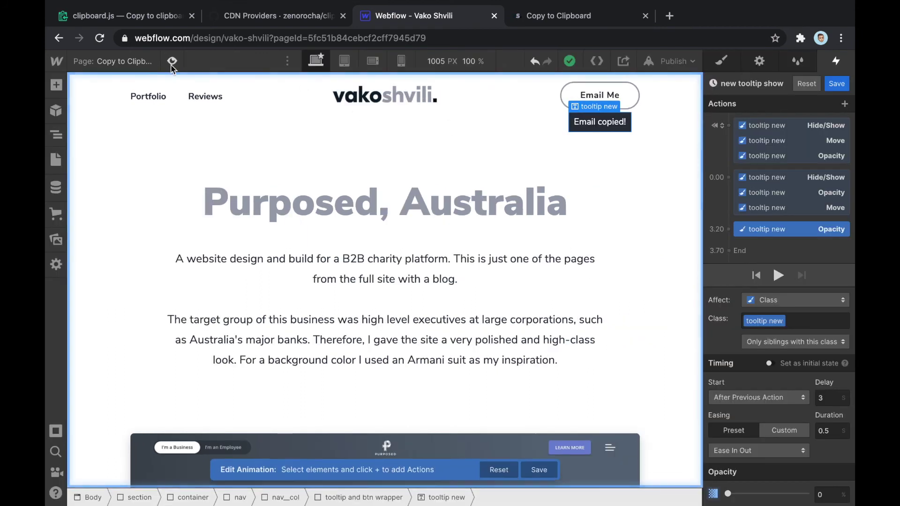
left_click(775, 232)
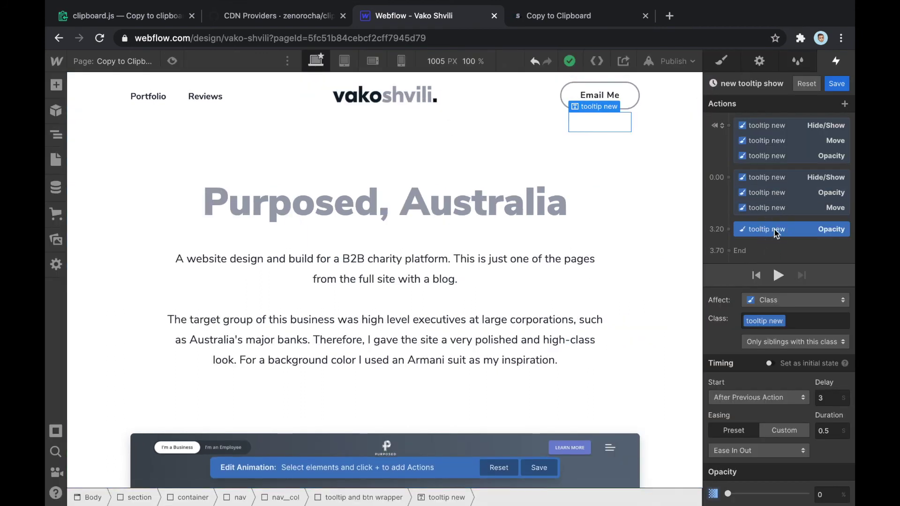
Add a Hide/Show action at 3.70 that sets tooltip new's display to none, then preview
left_click_drag(776, 234, 729, 231)
left_click_drag(729, 231, 800, 233)
left_click_drag(773, 230, 775, 239)
left_click(735, 254)
left_click(761, 472)
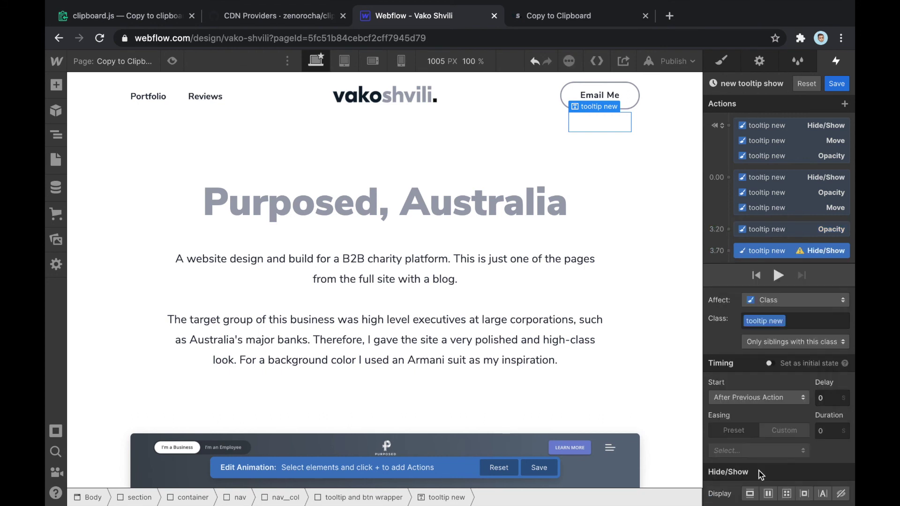
scroll(804, 261, "down", 1)
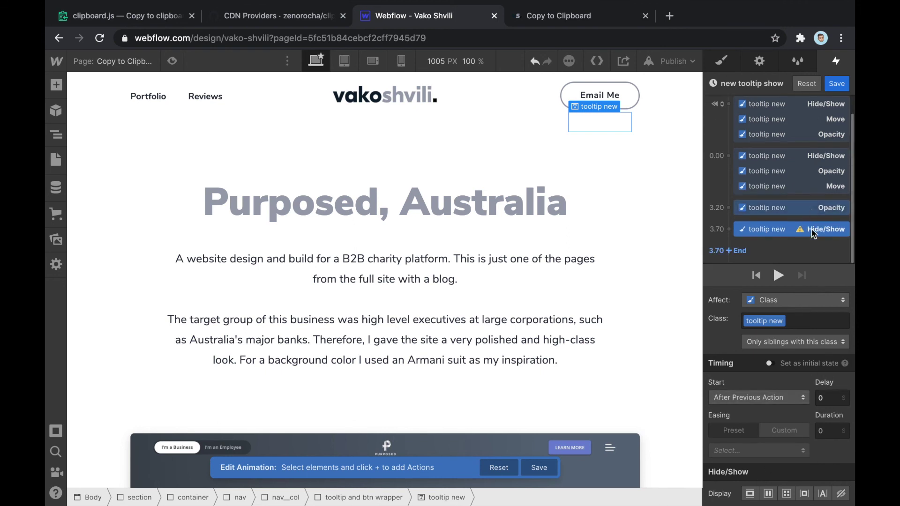
left_click(842, 497)
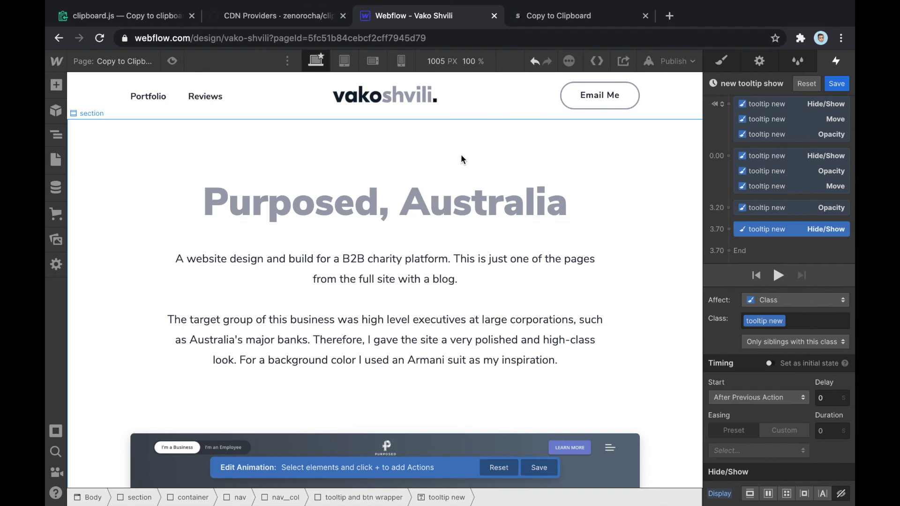
left_click(173, 62)
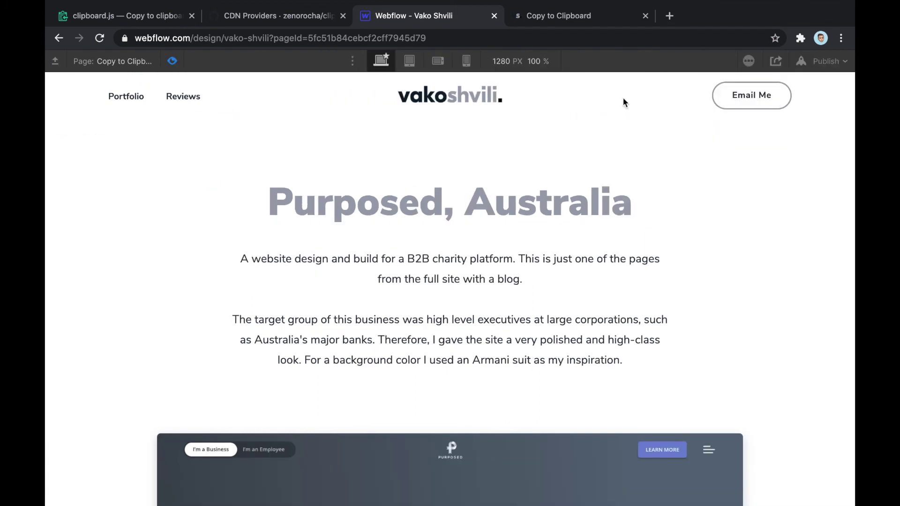
Click Email Me repeatedly in preview, restarting the preview between tries, then return to the animation editor
left_click(762, 101)
left_click(754, 95)
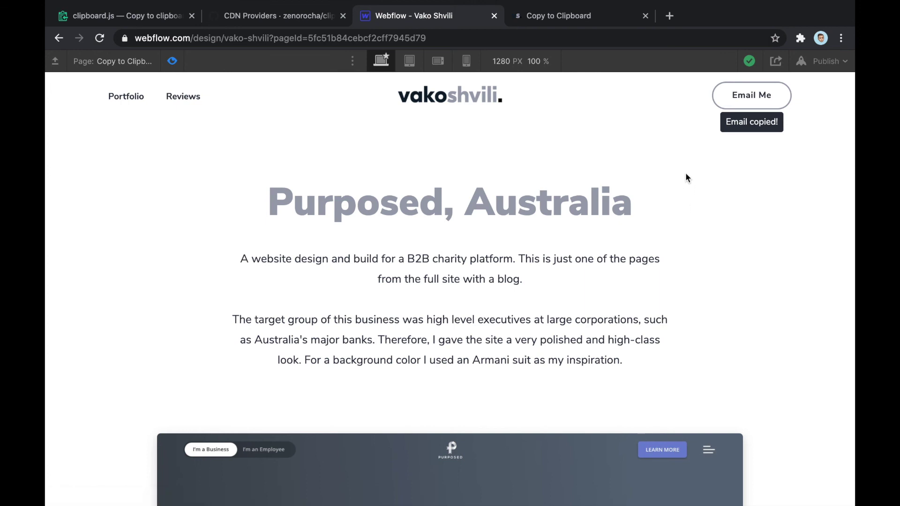
left_click(775, 99)
left_click(172, 61)
left_click(172, 61)
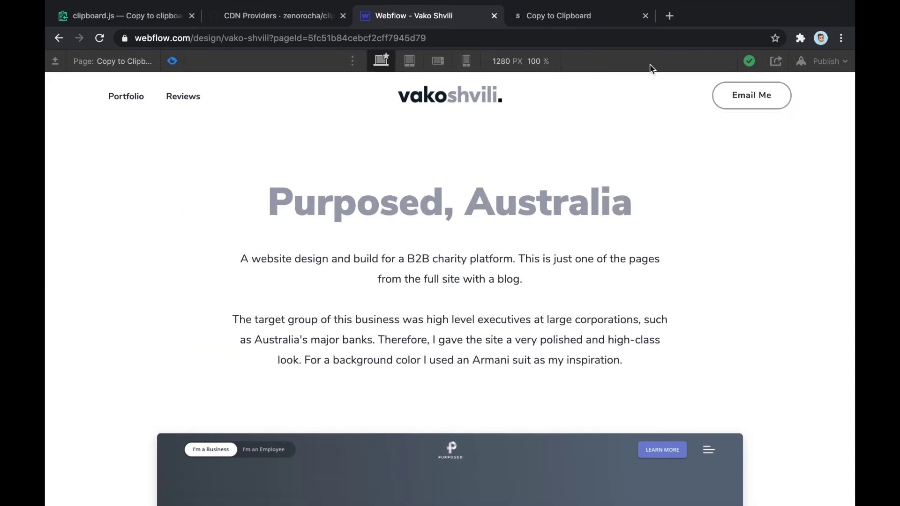
left_click(767, 96)
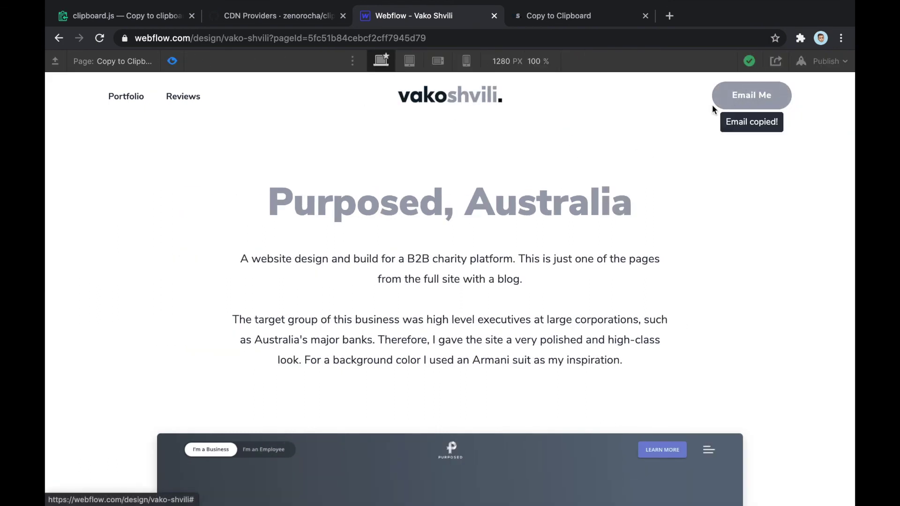
left_click(173, 62)
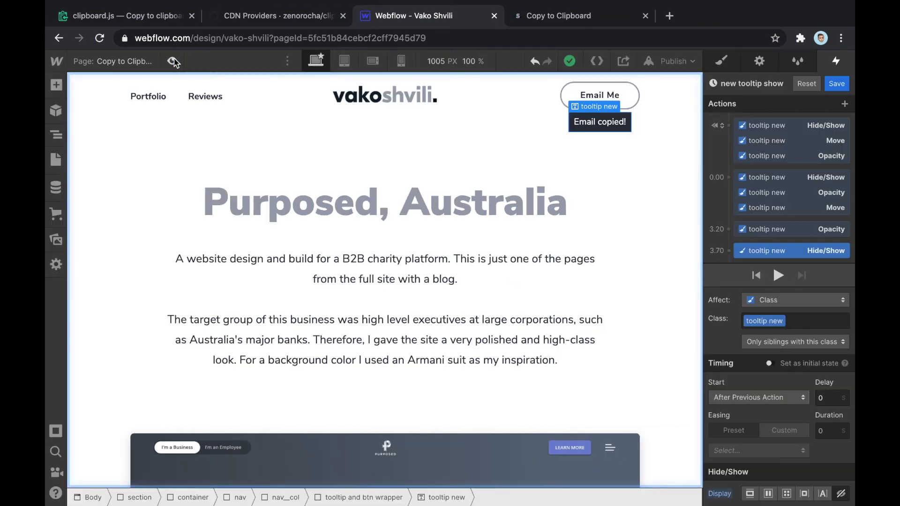
left_click(173, 61)
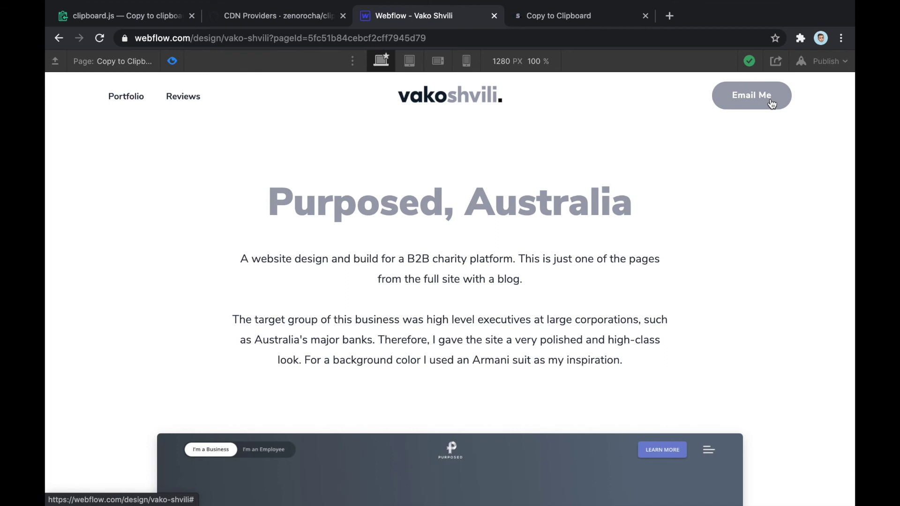
left_click(772, 104)
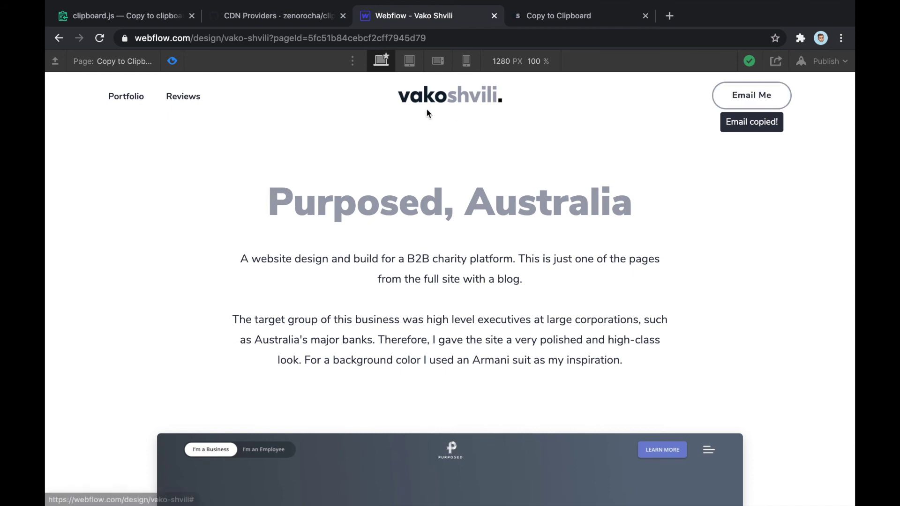
left_click(776, 103)
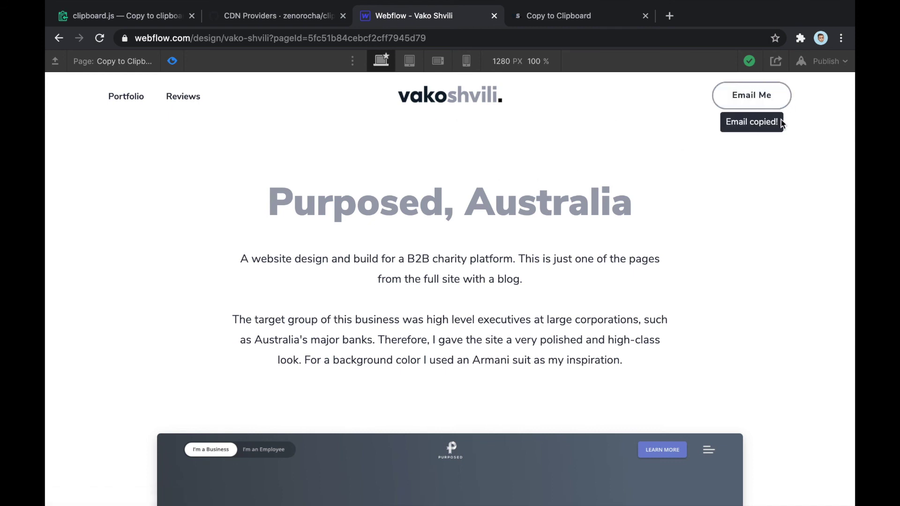
left_click(173, 61)
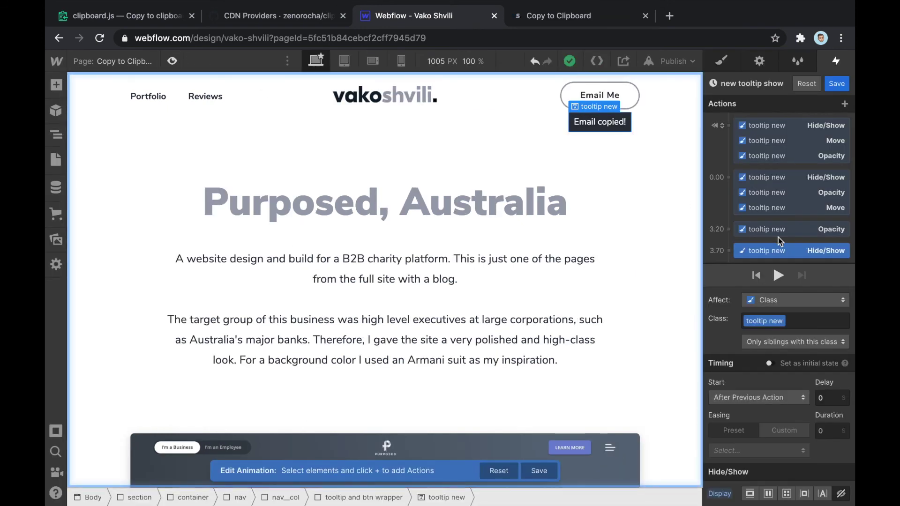
Inspect the first Move action's settings and select the 3.20 fade-out Opacity action
scroll(797, 198, "down", 1)
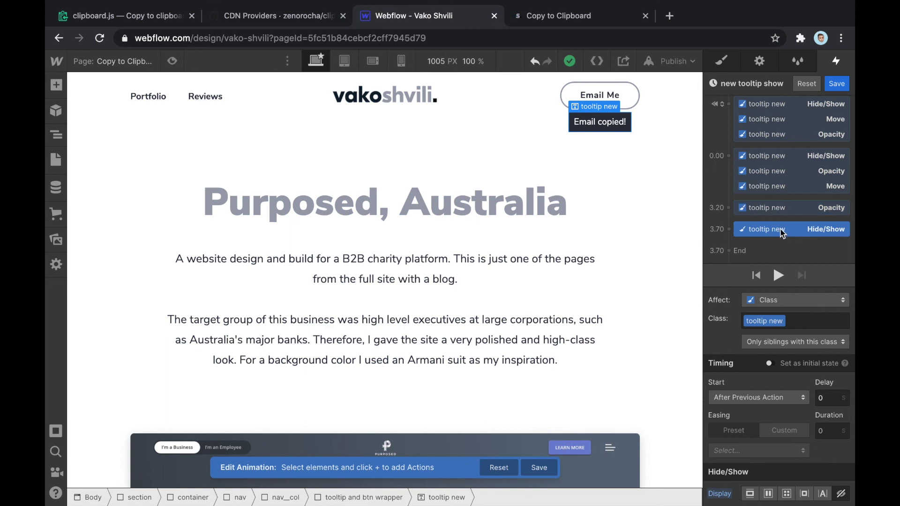
scroll(784, 233, "up", 1)
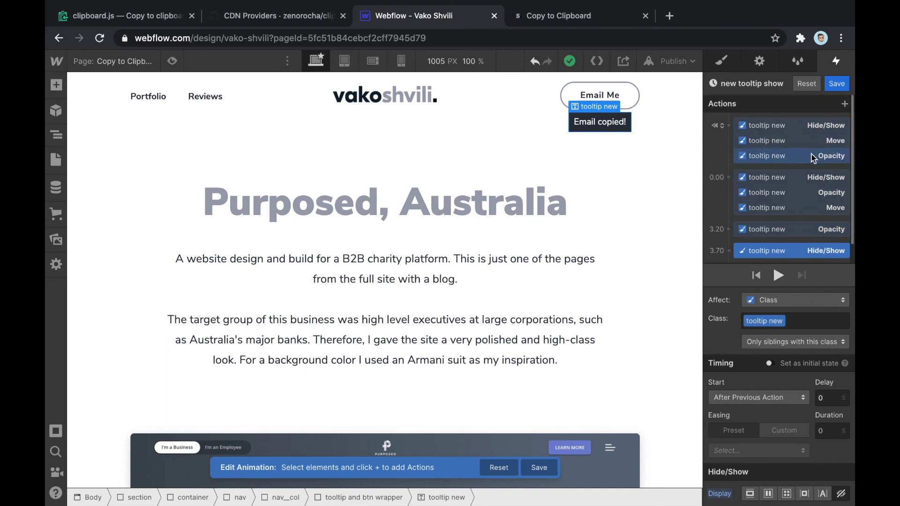
left_click(814, 142)
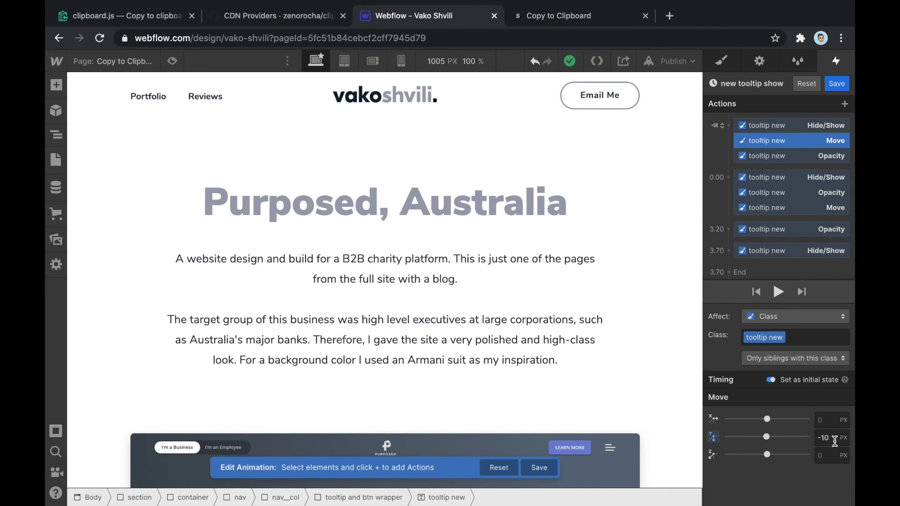
scroll(797, 214, "down", 1)
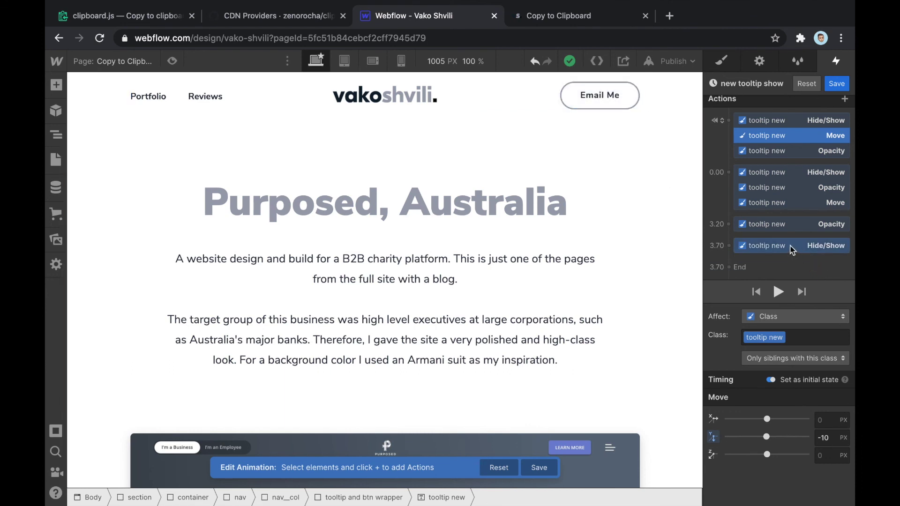
left_click(792, 229)
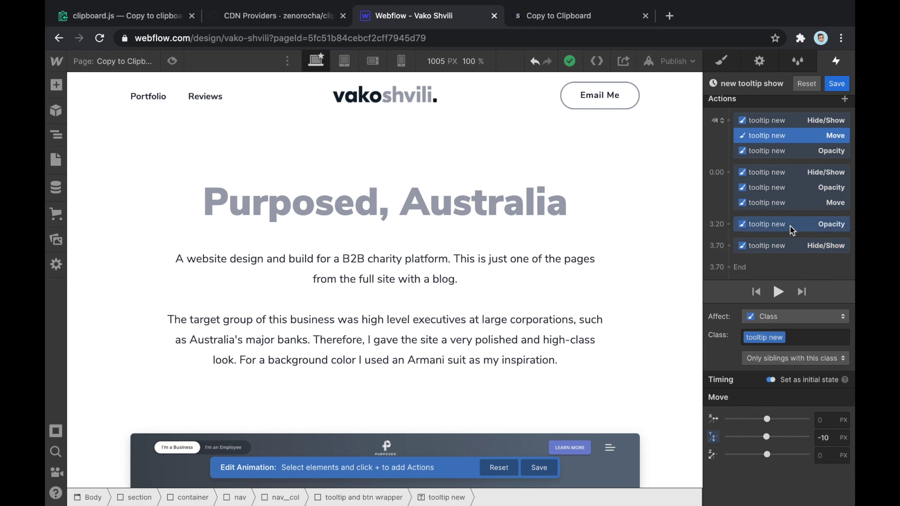
Add a Move action after the fade-out with Y -10 and duration 0, and play it
left_click(735, 246)
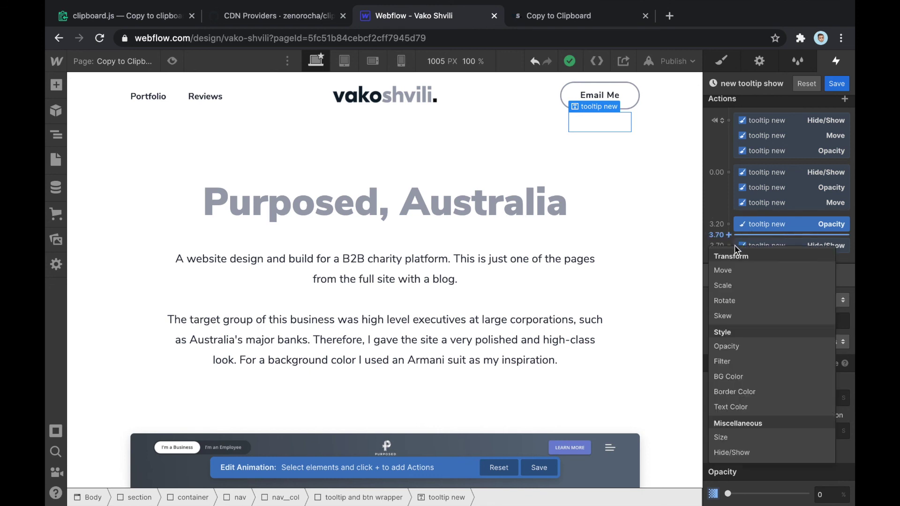
left_click(738, 274)
scroll(786, 239, "down", 2)
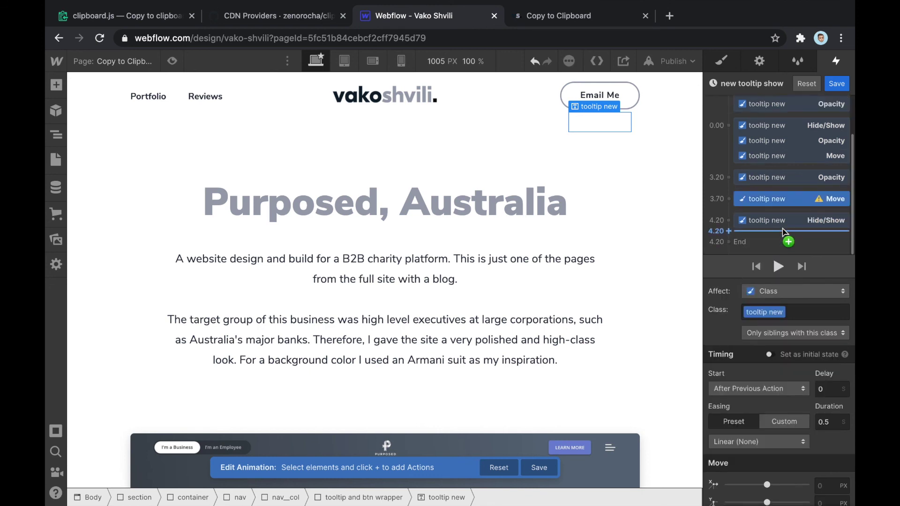
scroll(814, 474, "down", 1)
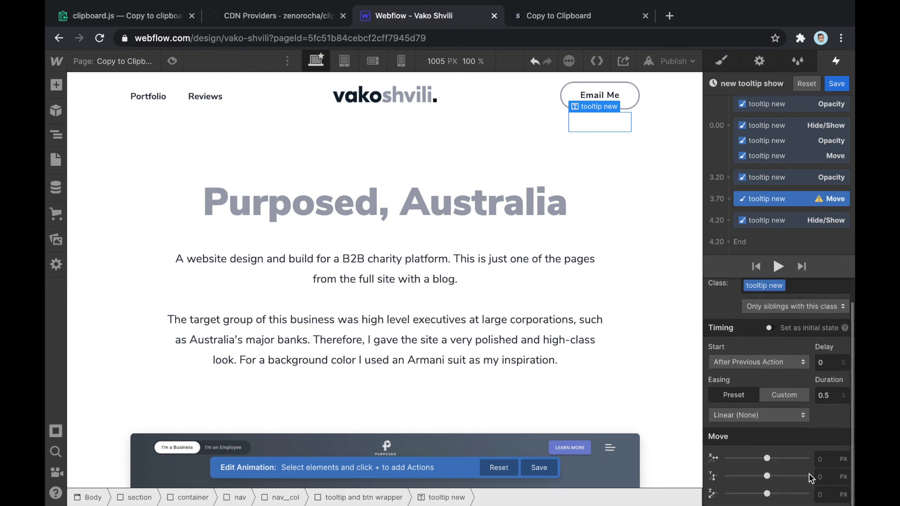
left_click(823, 476)
type("-10")
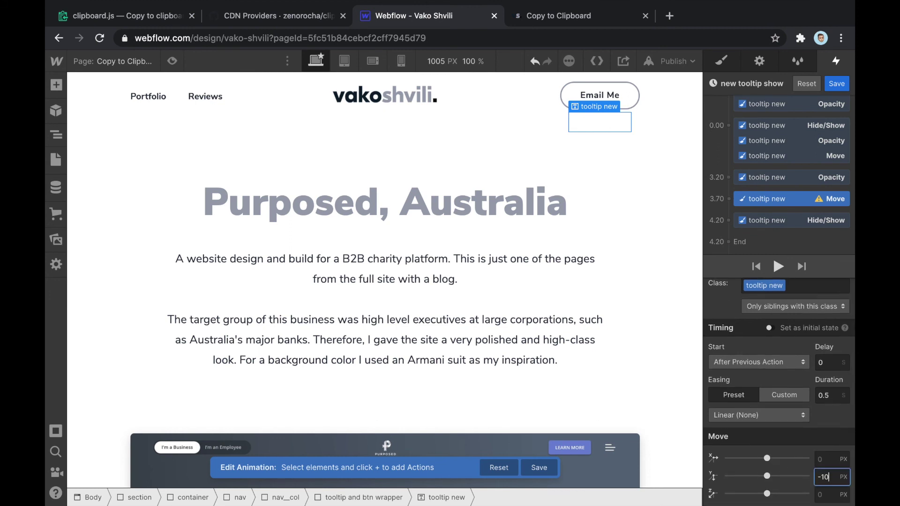
left_click(829, 397)
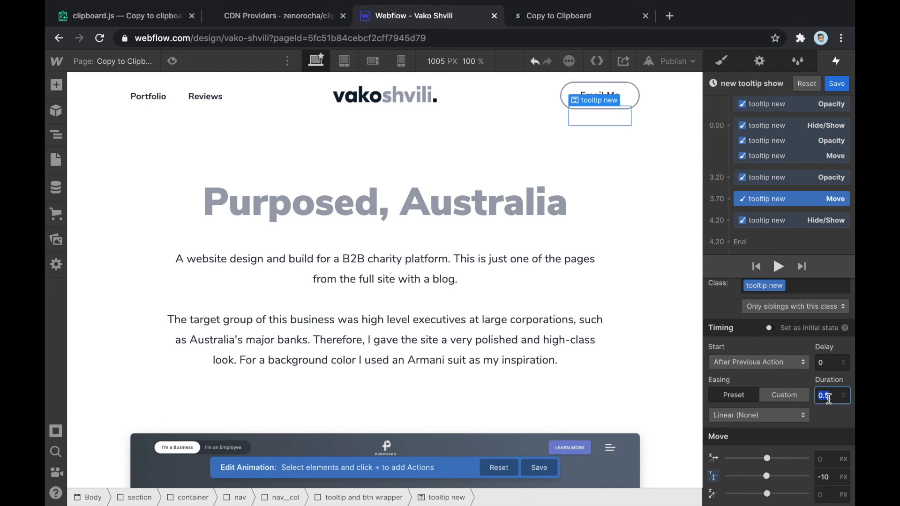
type("0")
scroll(796, 286, "up", 1)
left_click(780, 269)
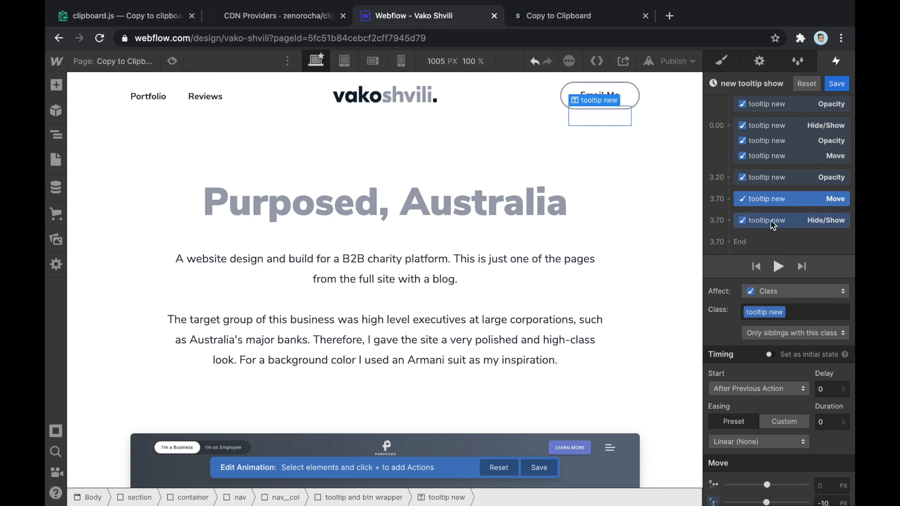
Make the final Hide/Show run at 3.70 alongside the Move and check both actions
left_click_drag(787, 224, 787, 249)
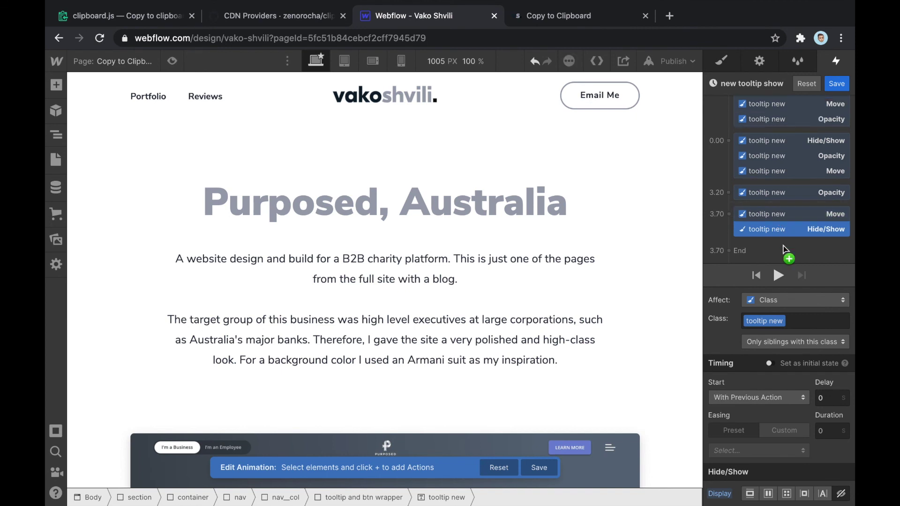
left_click(785, 216)
left_click(787, 224)
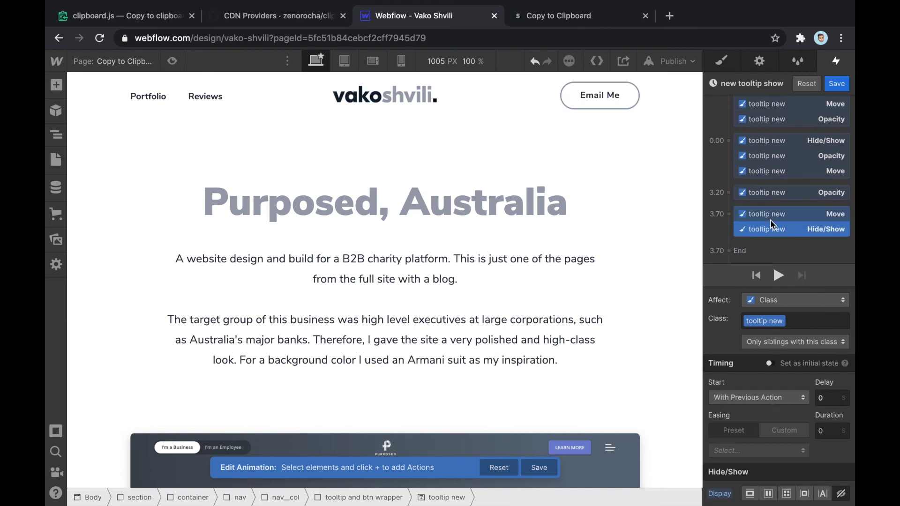
Preview the page, click Email Me twice to watch Email copied! appear and hide, then exit
left_click(172, 62)
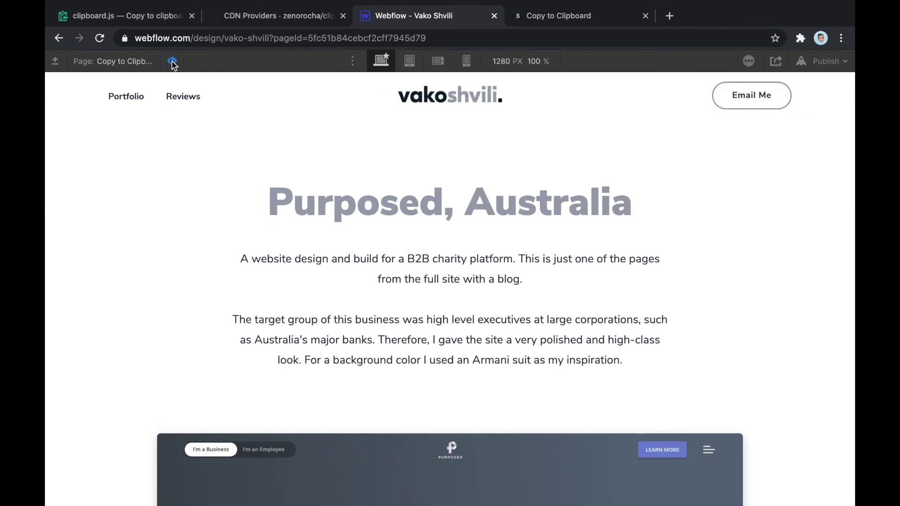
left_click(762, 105)
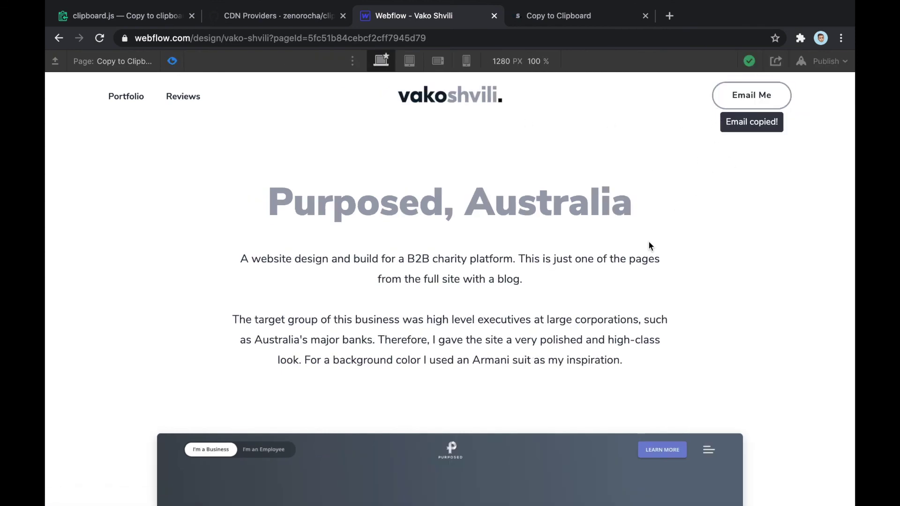
left_click(784, 97)
left_click(172, 62)
Finish the animation, publish to the webflow.io staging domain, and open the live site
left_click(836, 85)
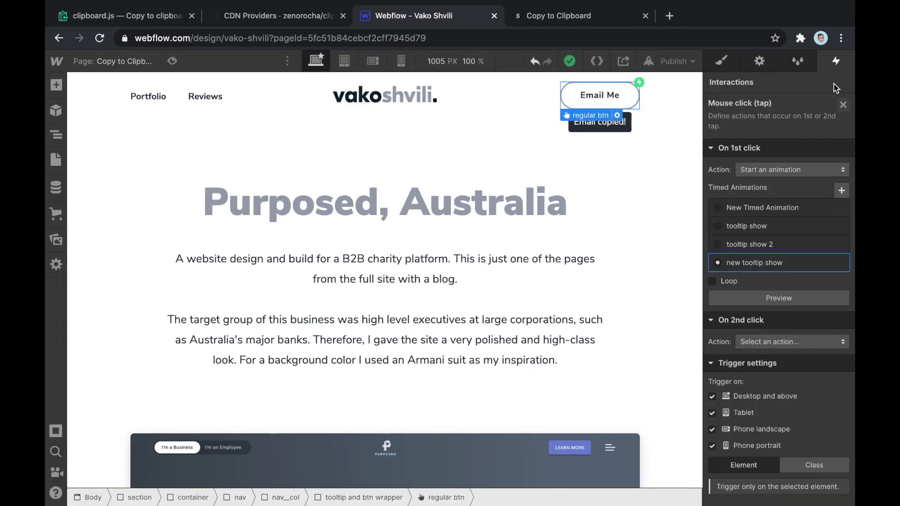
left_click(685, 61)
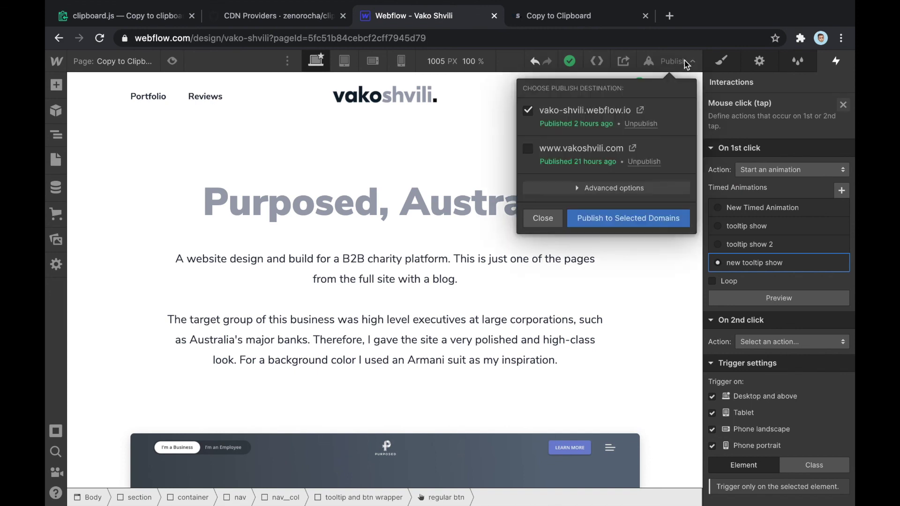
left_click(598, 221)
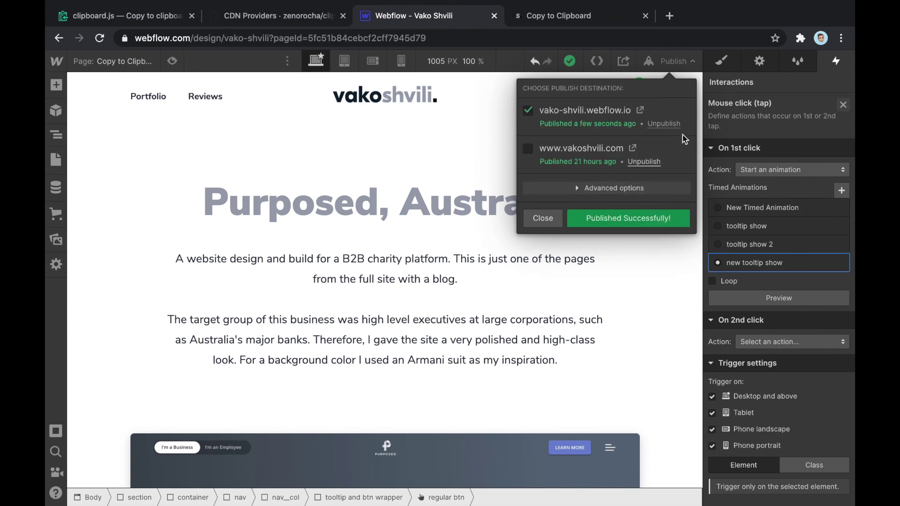
left_click(641, 111)
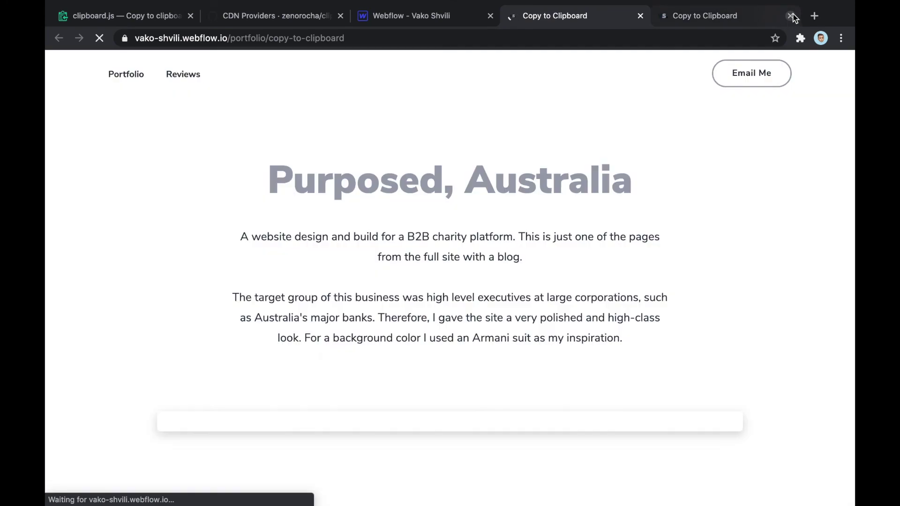
Close the outdated page copy and paste into the address bar to see the clipboard's current contents
left_click(792, 16)
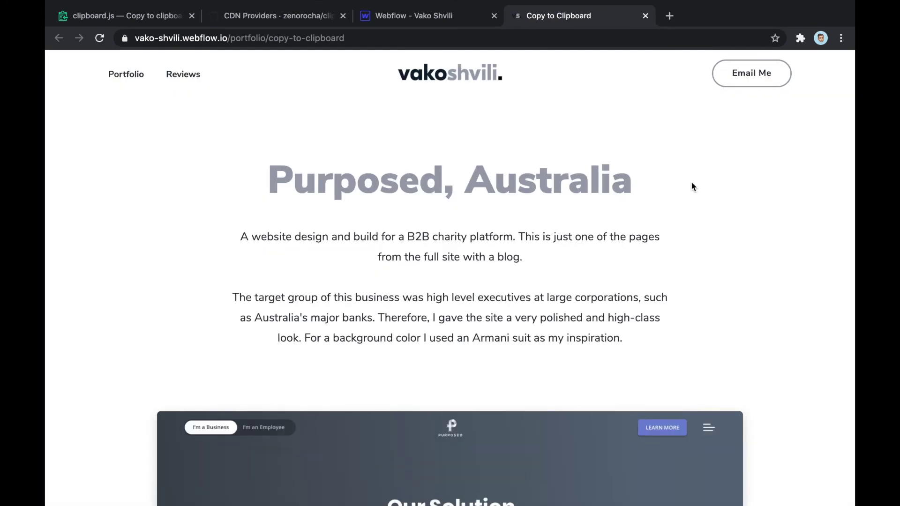
double_click(569, 184)
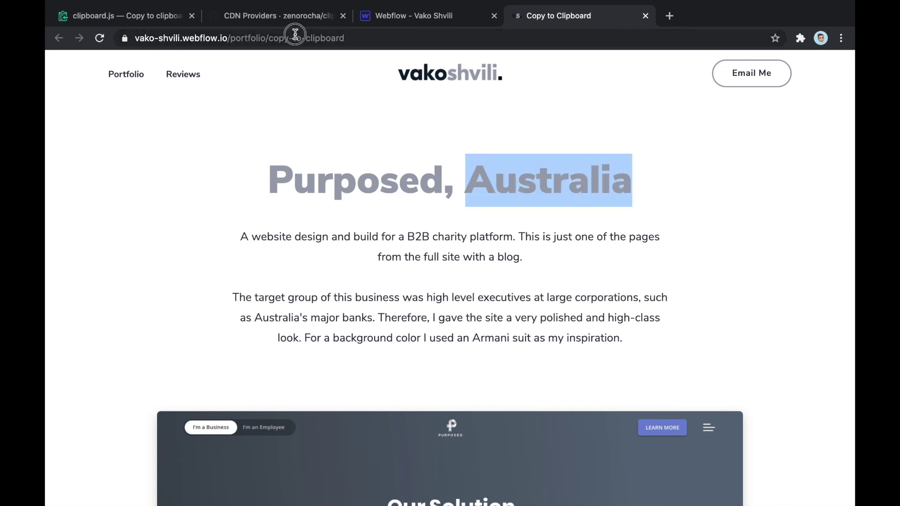
left_click(296, 33)
key("ctrl+v")
left_click(620, 299)
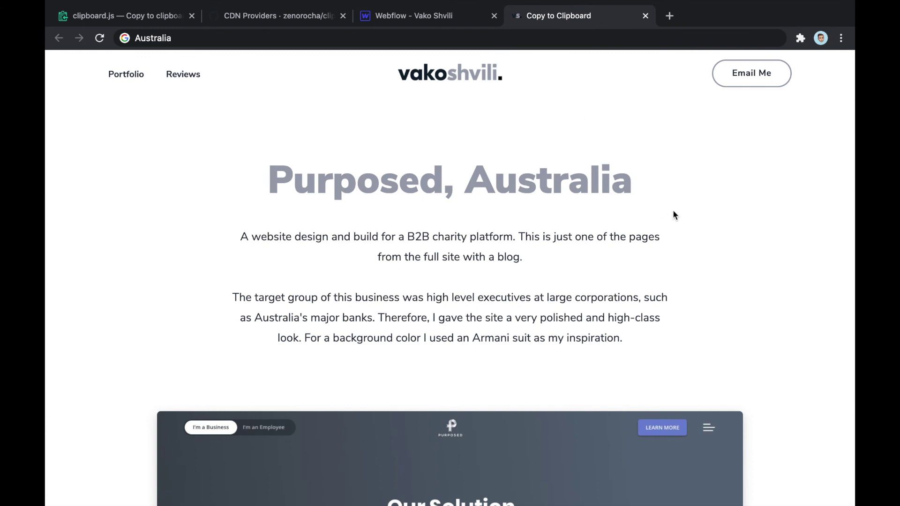
Click Email Me and paste the clipboard to confirm the e-mail address was copied
left_click(752, 79)
left_click(202, 38)
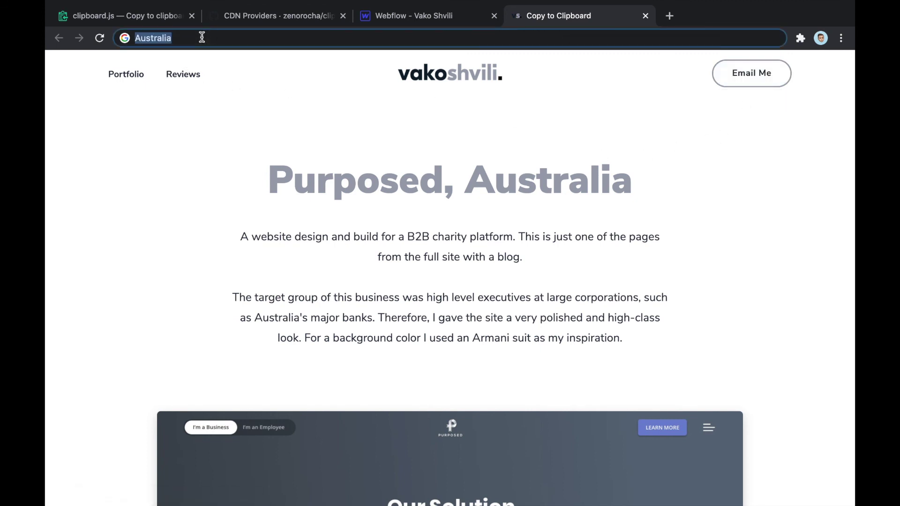
key("super+v")
left_click(557, 159)
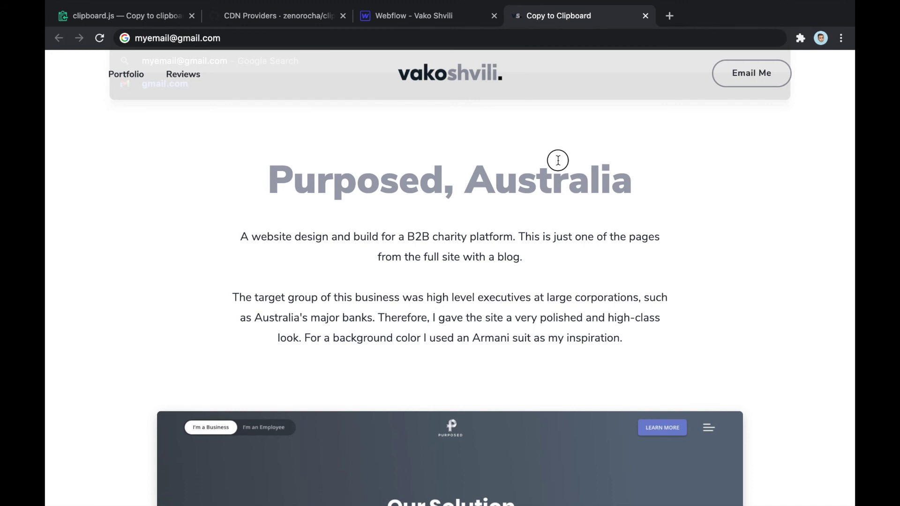
Recheck the Email copied! tooltip with repeated clicks and a page reload, then return to Webflow
left_click(733, 75)
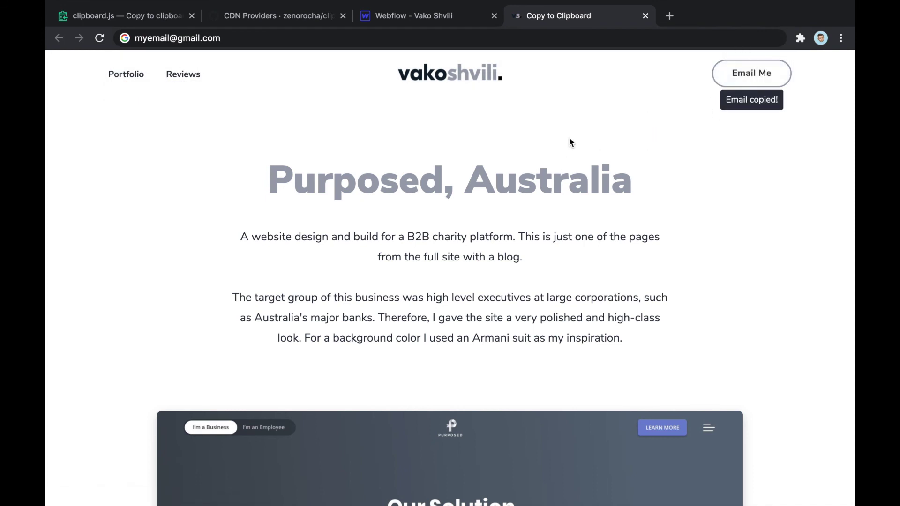
left_click(734, 75)
left_click(760, 74)
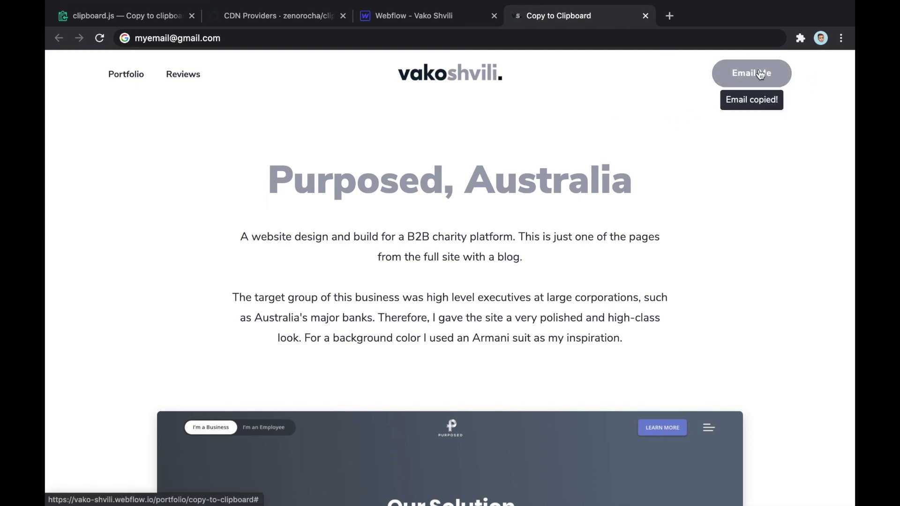
left_click(100, 39)
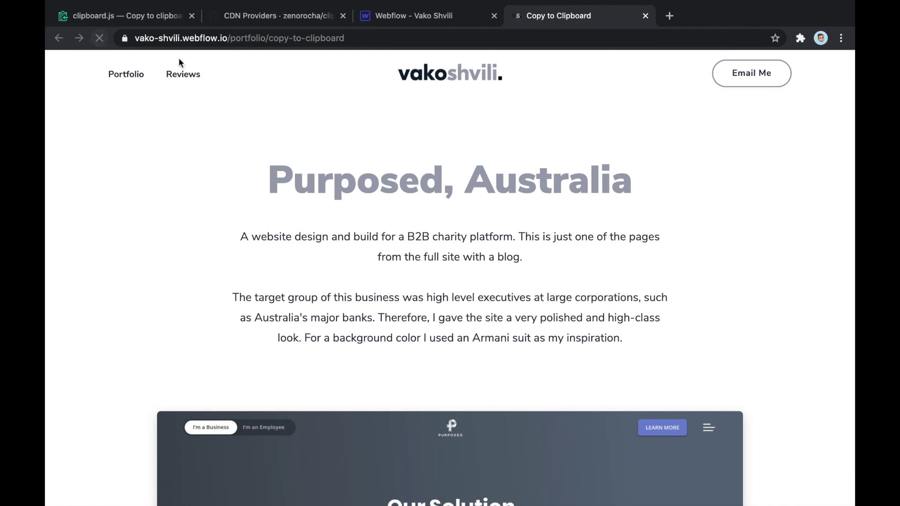
left_click(751, 79)
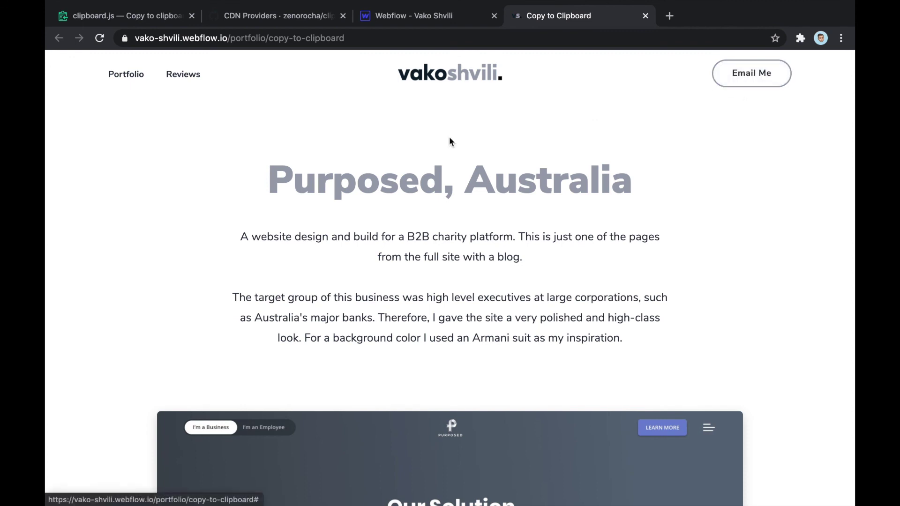
left_click(423, 18)
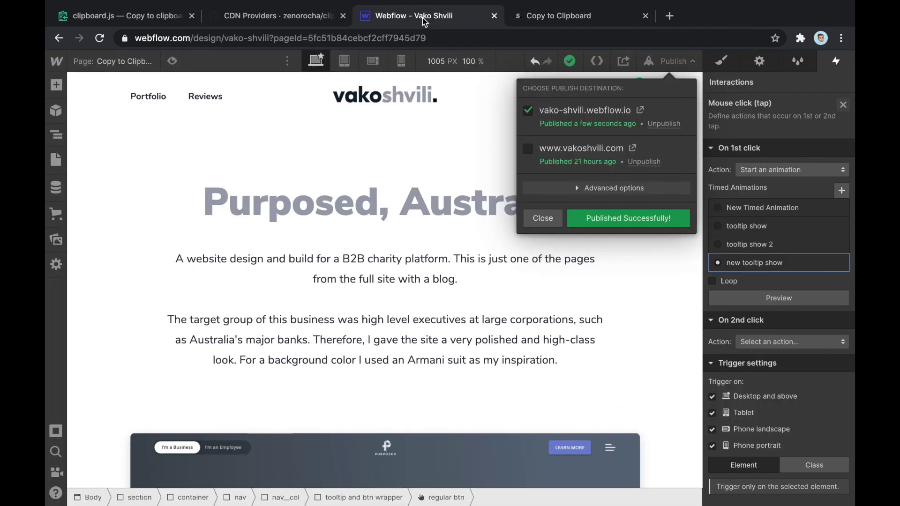
Close the publish options and bring up the new tooltip show animation's actions
left_click(688, 62)
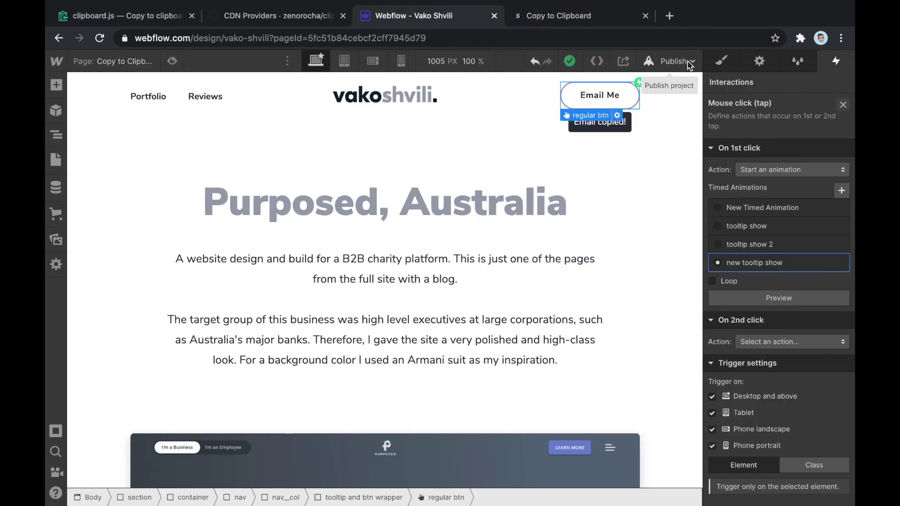
left_click(633, 97)
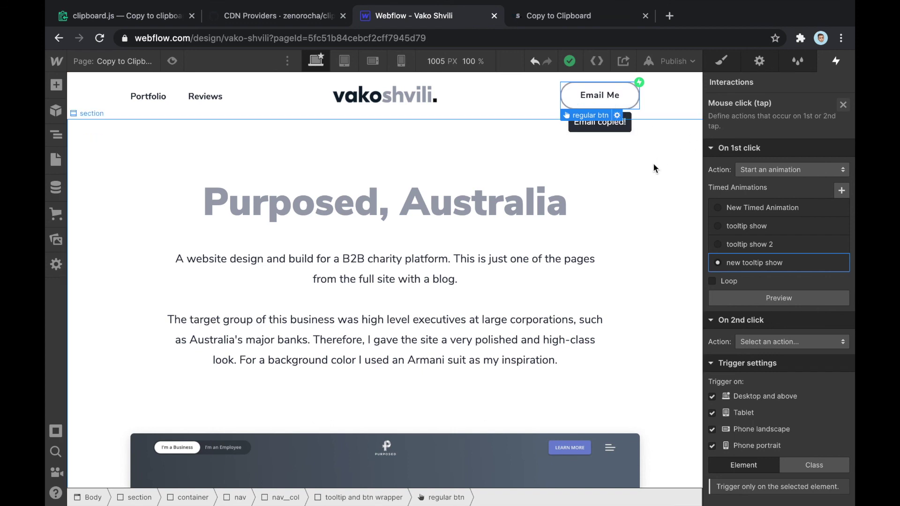
mouse_move(827, 265)
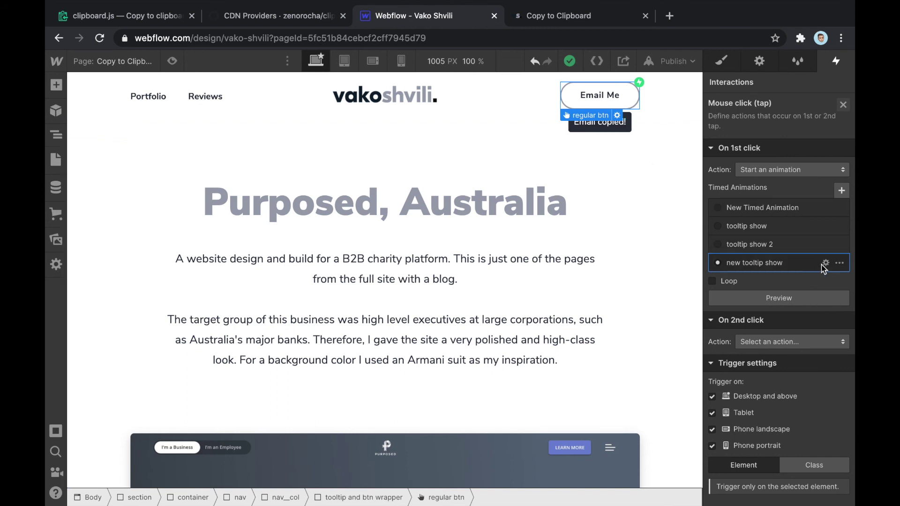
scroll(826, 263, "down", 1)
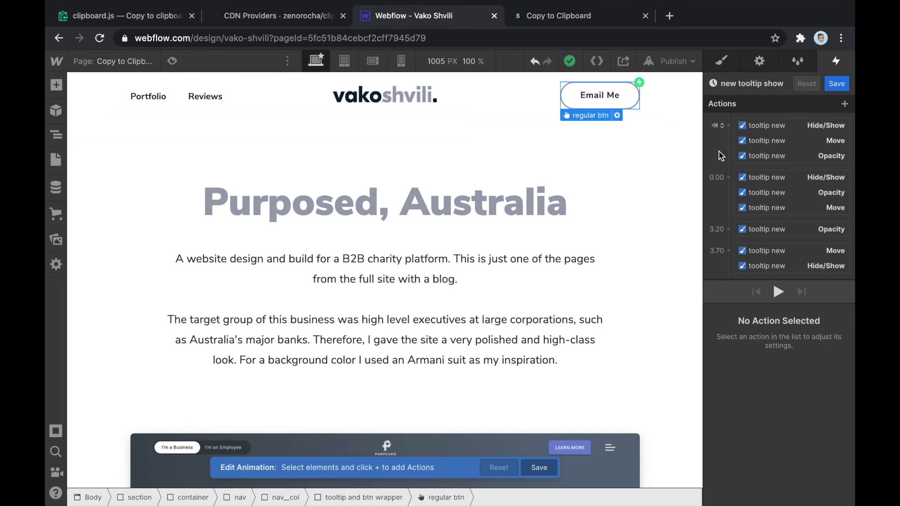
Give the initial Hide/Show, Move and Opacity actions a 0.2 s delay
mouse_move(774, 182)
left_mouse_down()
mouse_move(713, 182)
mouse_move(728, 181)
left_mouse_up()
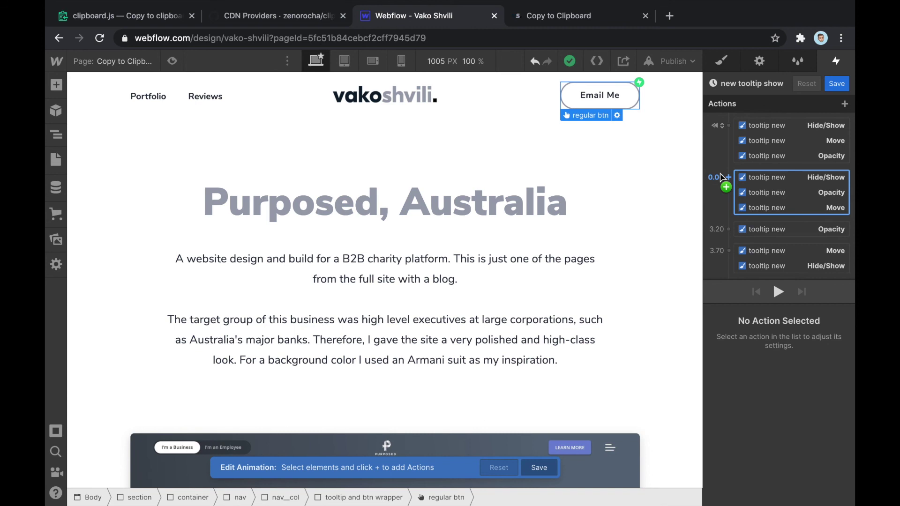
left_click(772, 183)
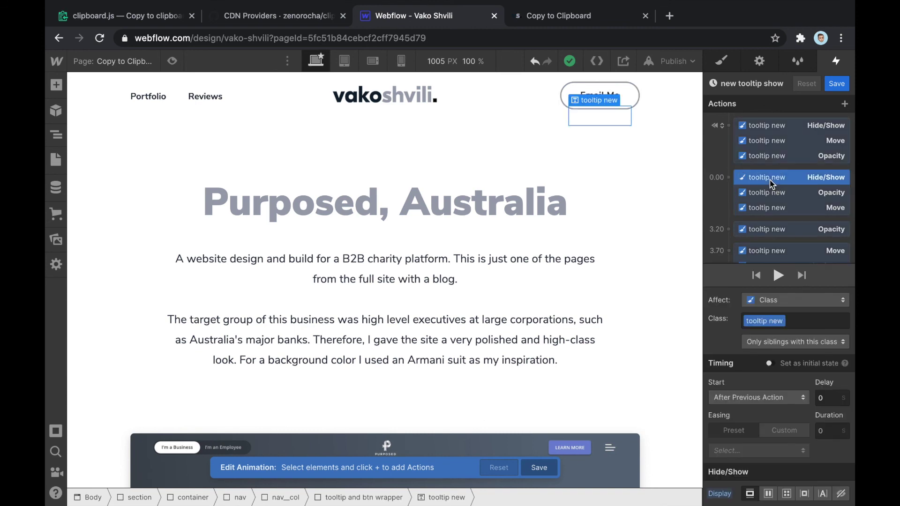
scroll(771, 183, "down", 2)
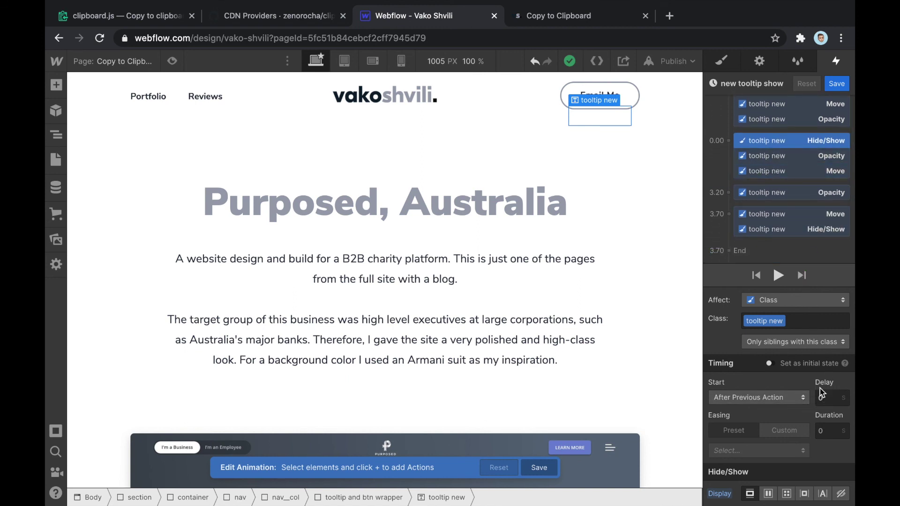
left_click(830, 398)
type("0.2")
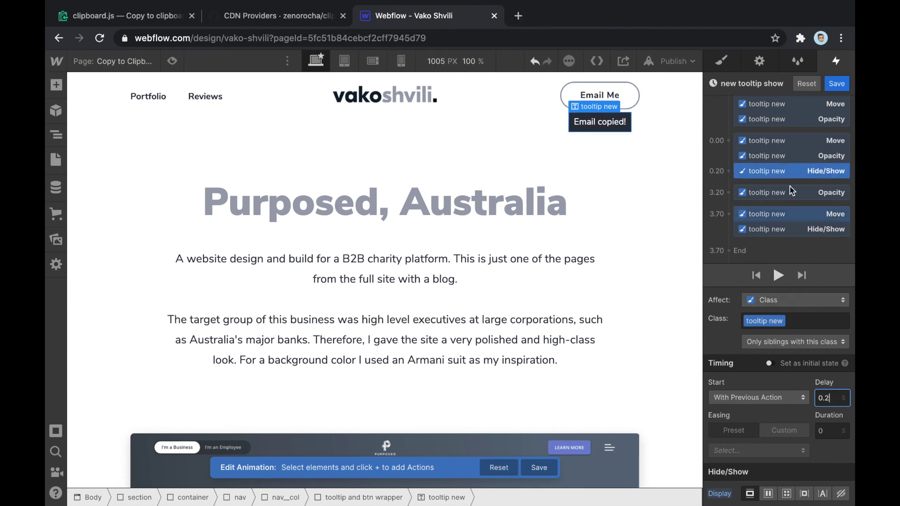
left_click(776, 142)
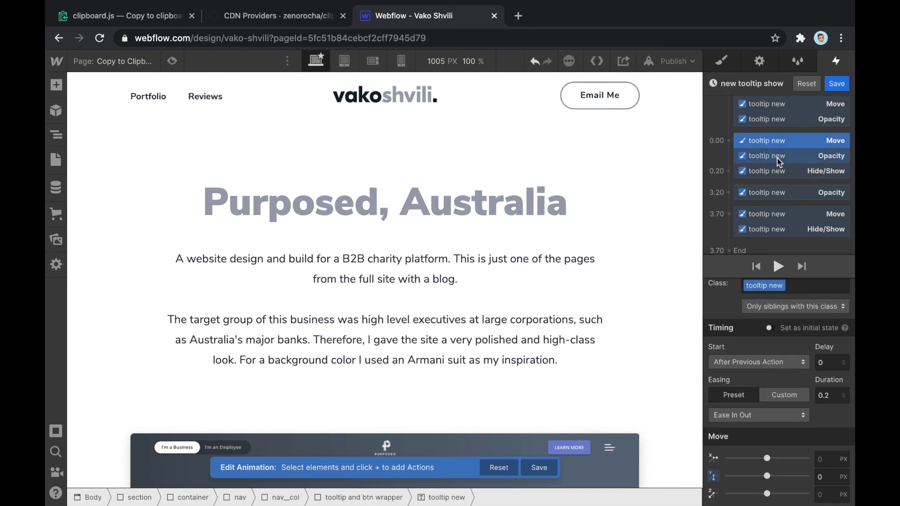
left_click(779, 158, "shift")
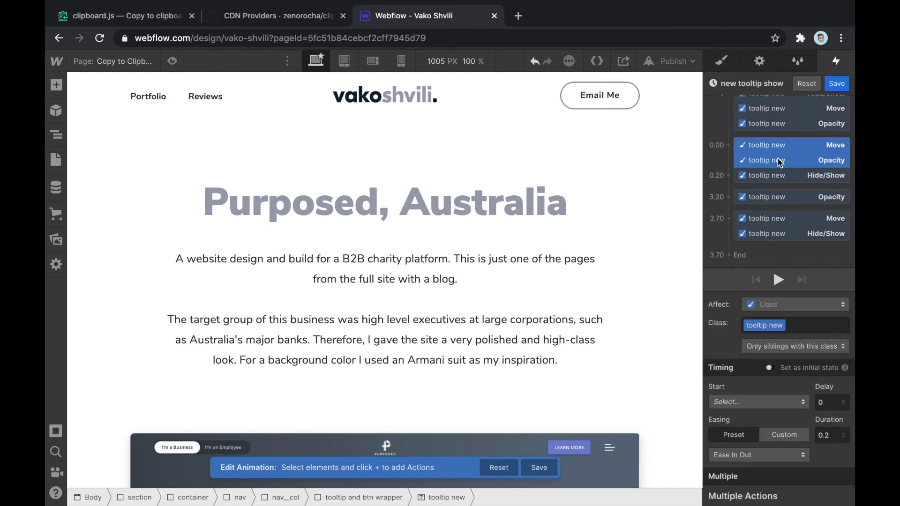
left_click(822, 402)
type(".2")
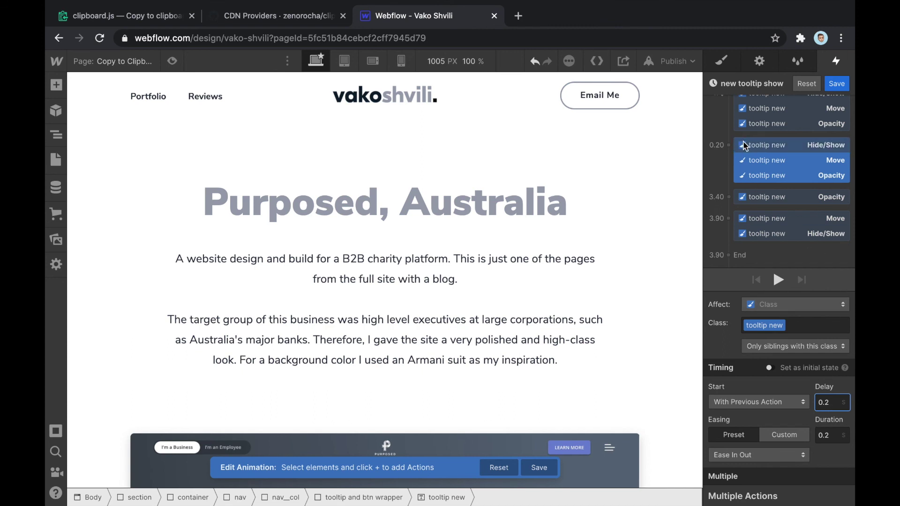
Verify the shifted Hide/Show and Move timings and save the new tooltip show animation
left_click_drag(746, 146, 722, 150)
scroll(760, 157, "up", 1)
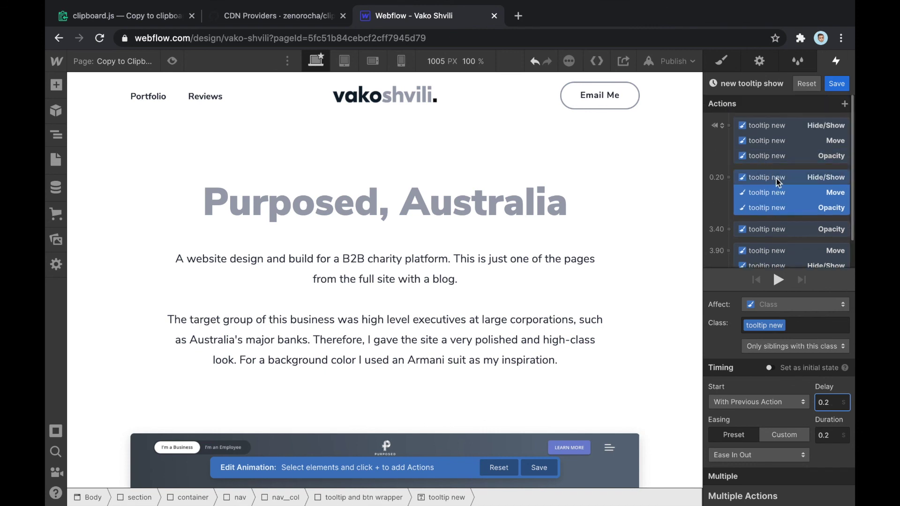
left_click(777, 178)
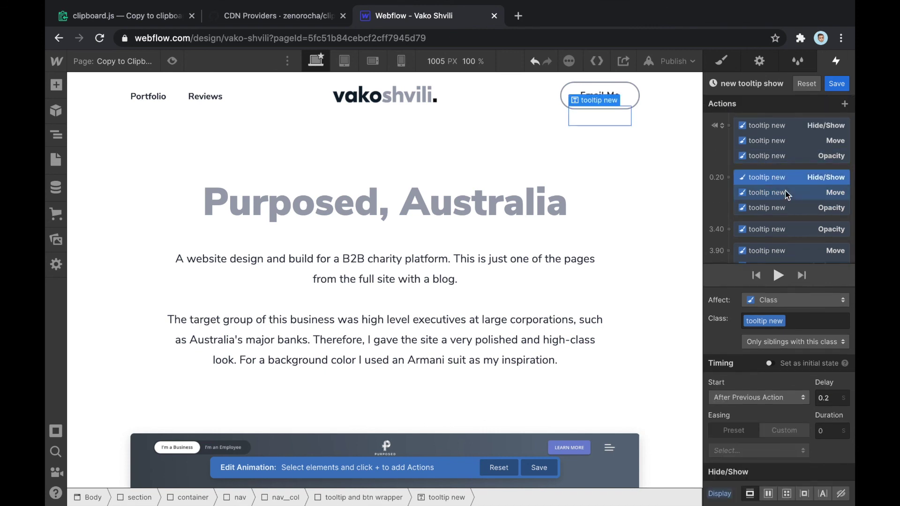
left_click(771, 199)
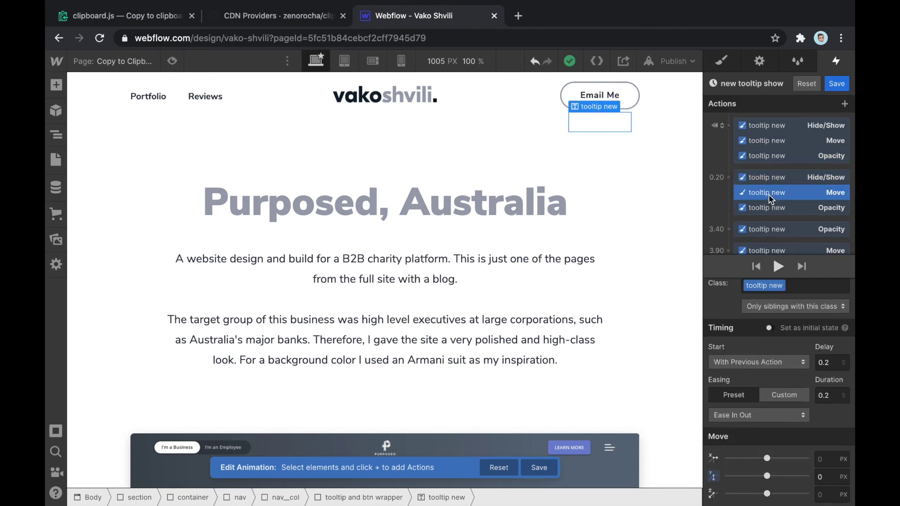
left_click(838, 84)
Republish the site to the webflow.io domain and open the live Copy to Clipboard page
left_click(674, 61)
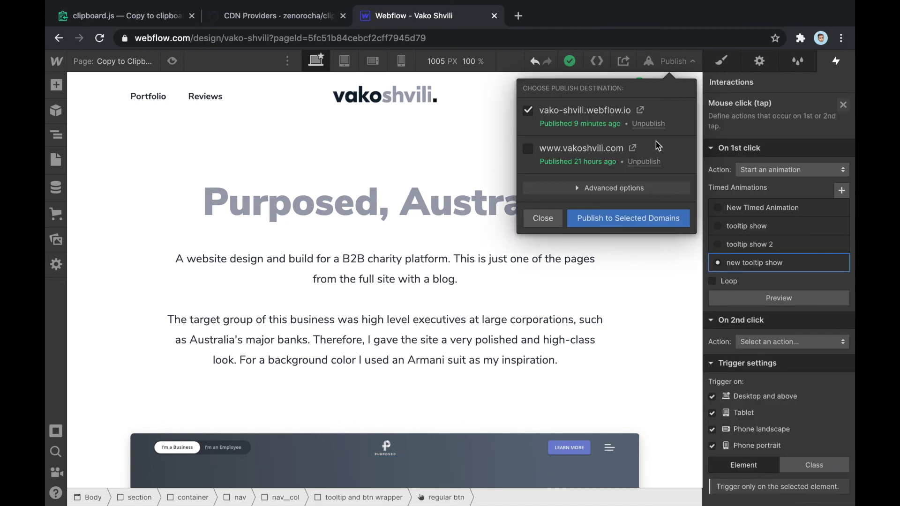
left_click(596, 221)
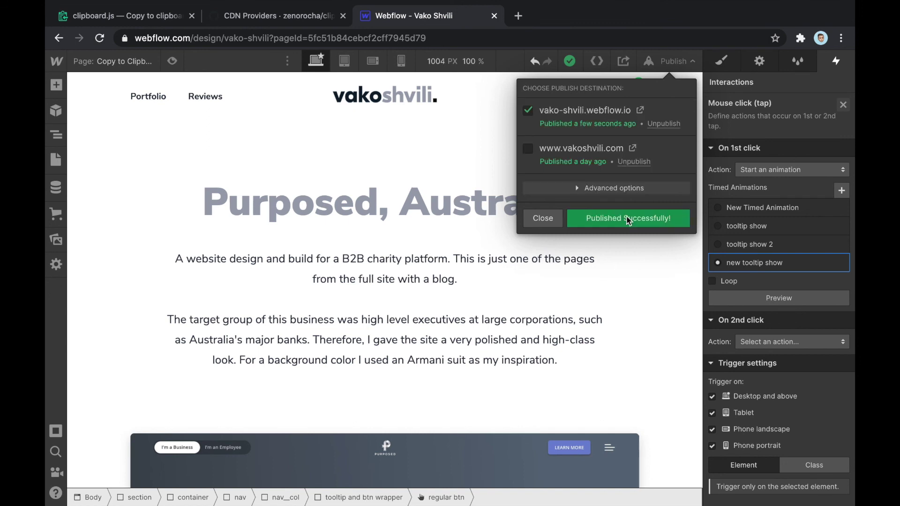
left_click(640, 111)
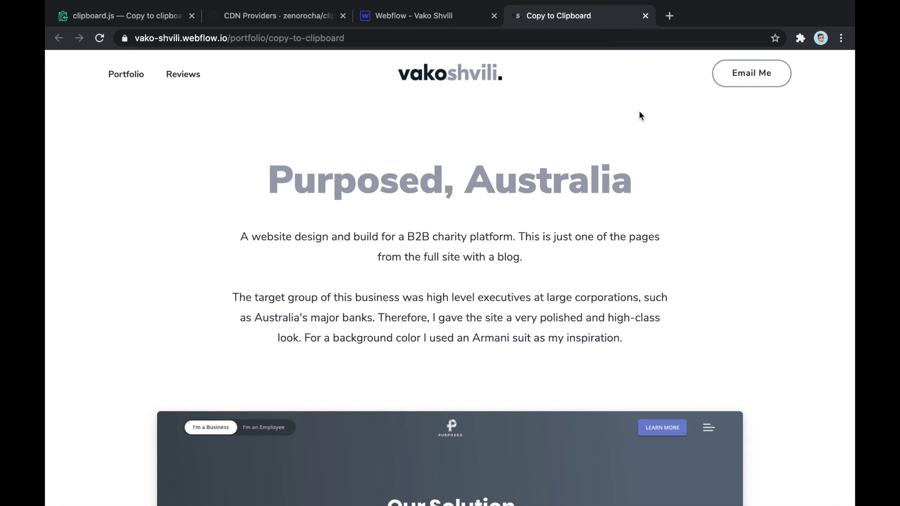
Click Email Me and paste into the address bar to confirm the email address was copied
left_click(757, 76)
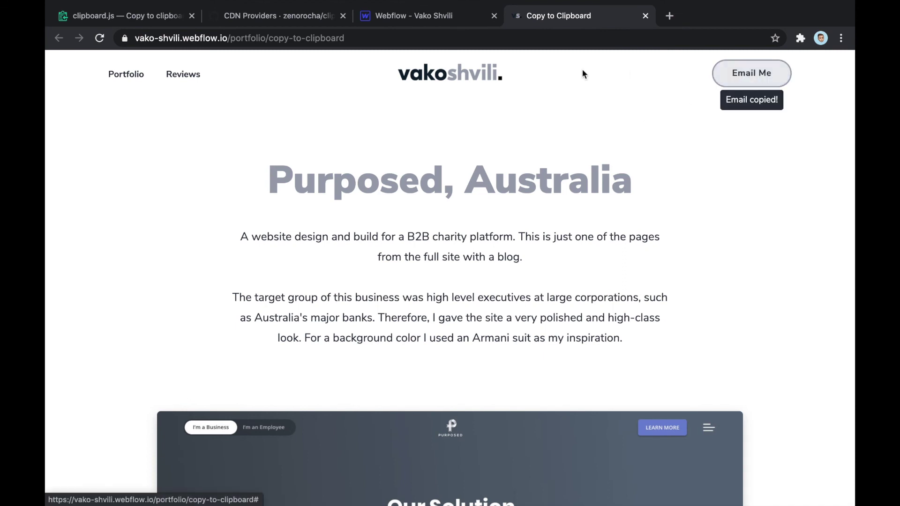
left_click(444, 40)
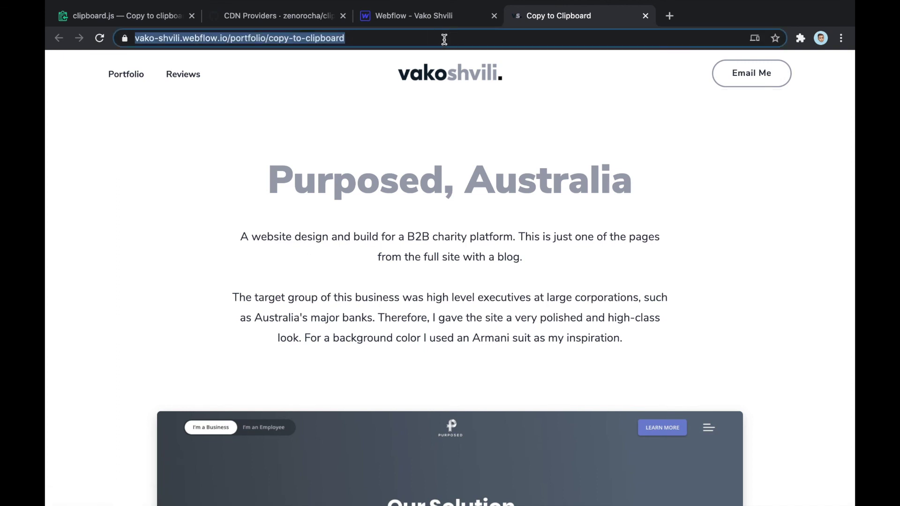
key("super+v")
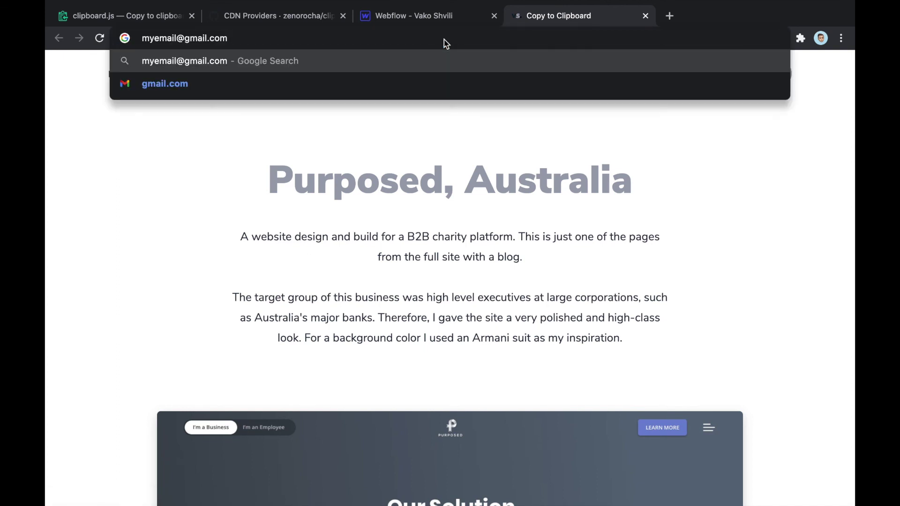
left_click(483, 183)
Copy the heading word 'Australia' and paste it into the address bar to overwrite the clipboard
double_click(523, 187)
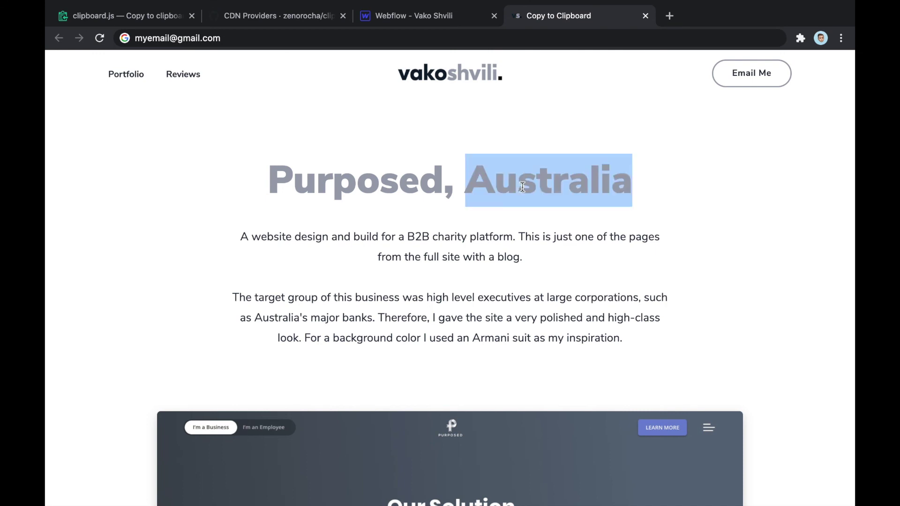
key("super+c")
left_click(305, 38)
key("super+v")
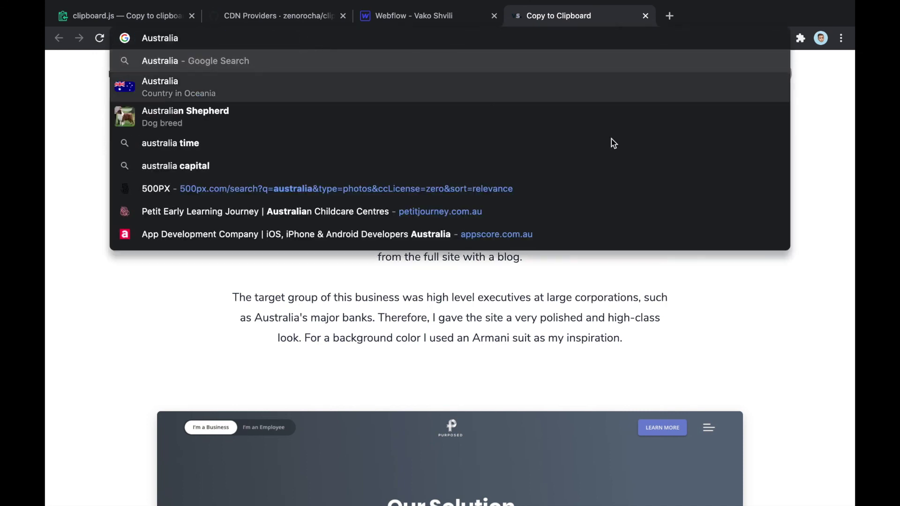
left_click(792, 302)
Click Email Me again and paste to verify the email address replaced 'Australia'
left_click(752, 73)
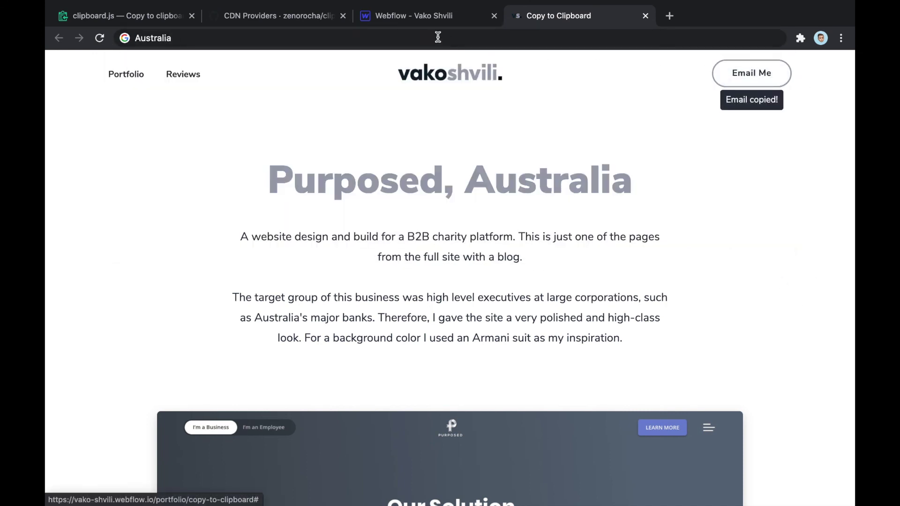
left_click(438, 37)
key("super+v")
left_click(550, 174)
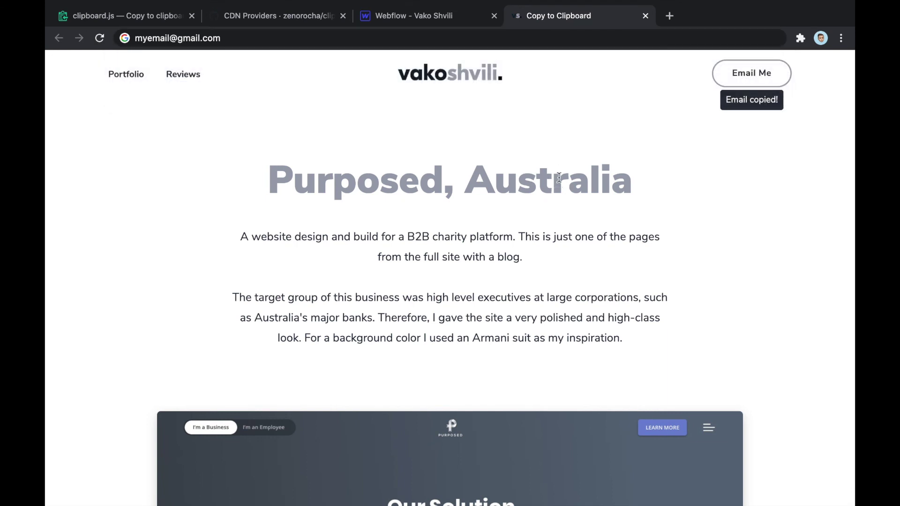